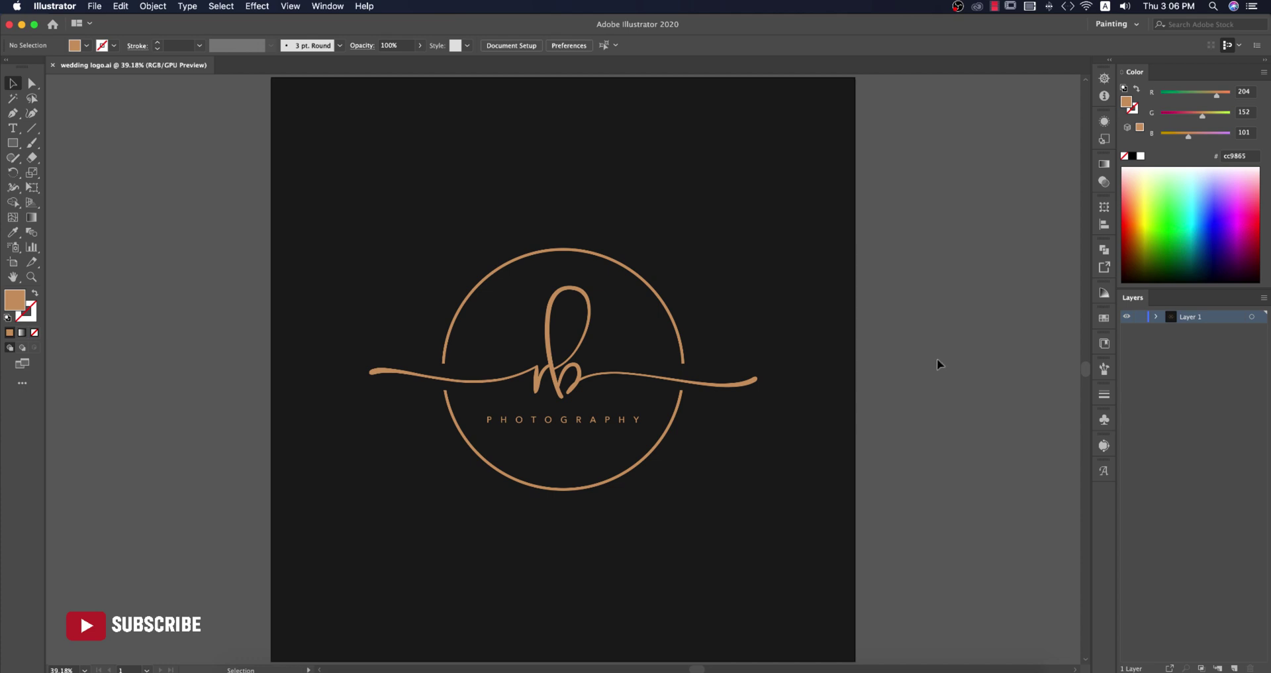
Create a new 2000 × 2000 px document named 'W logo' beside wedding logo.ai
click(724, 387)
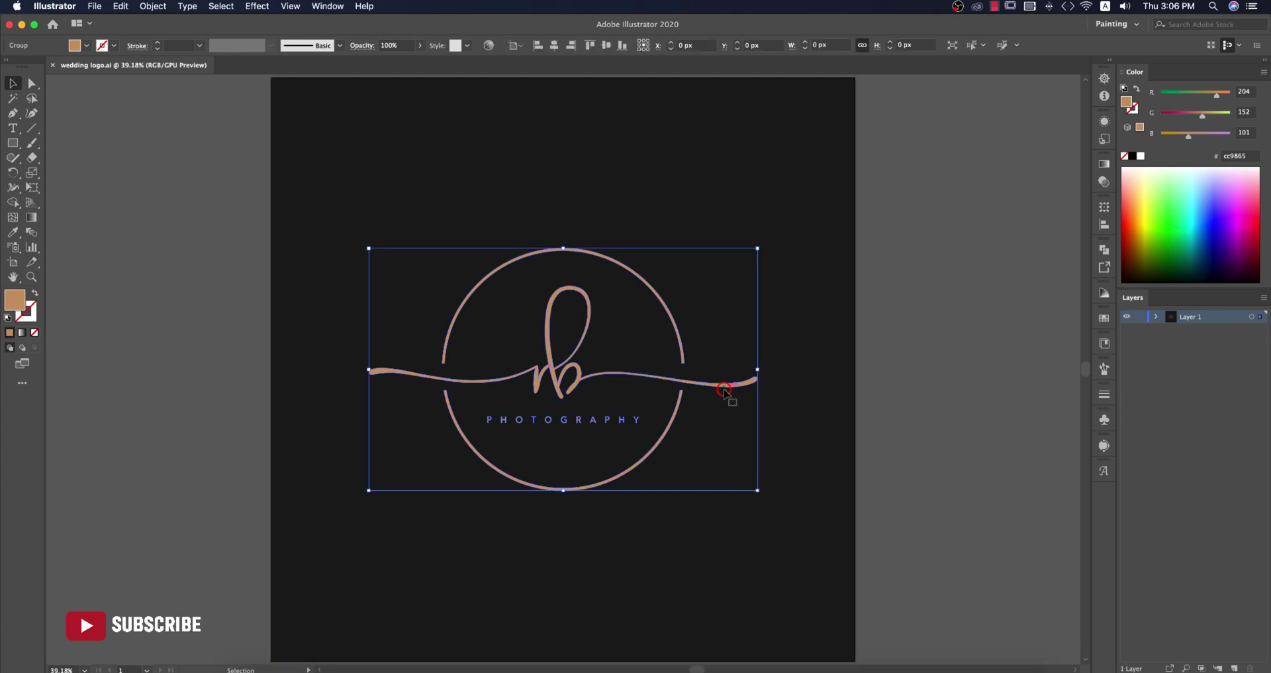
click(937, 409)
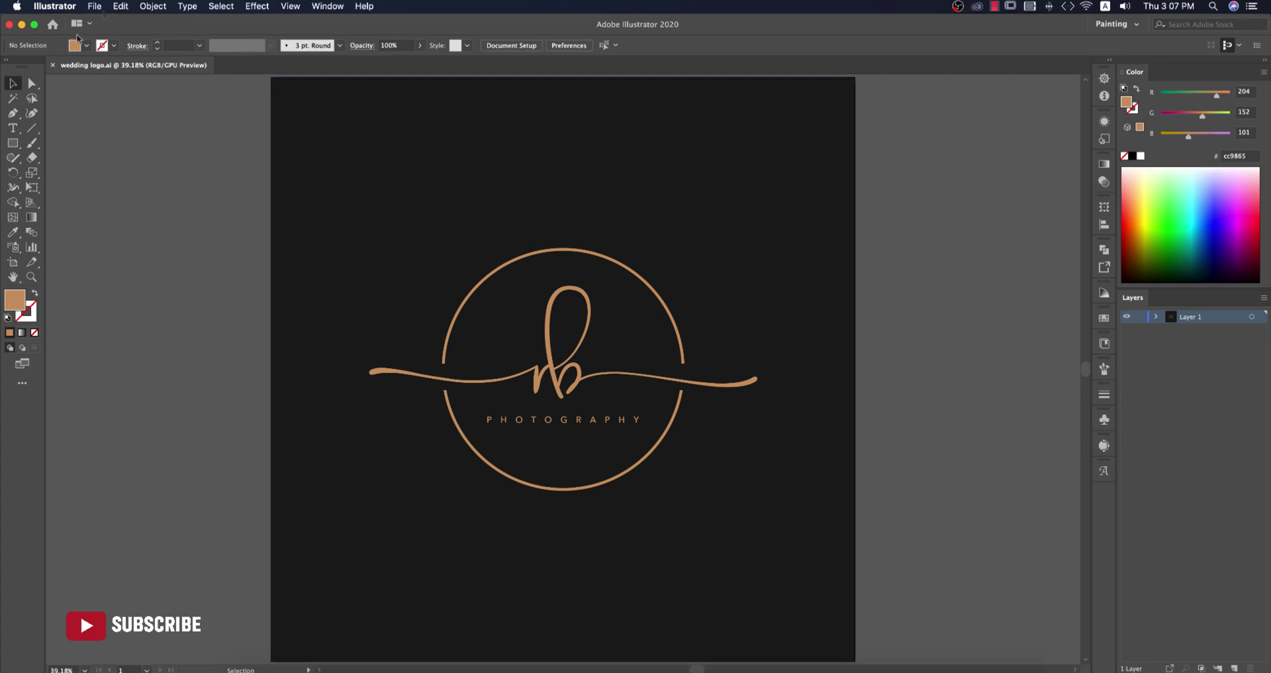
click(95, 6)
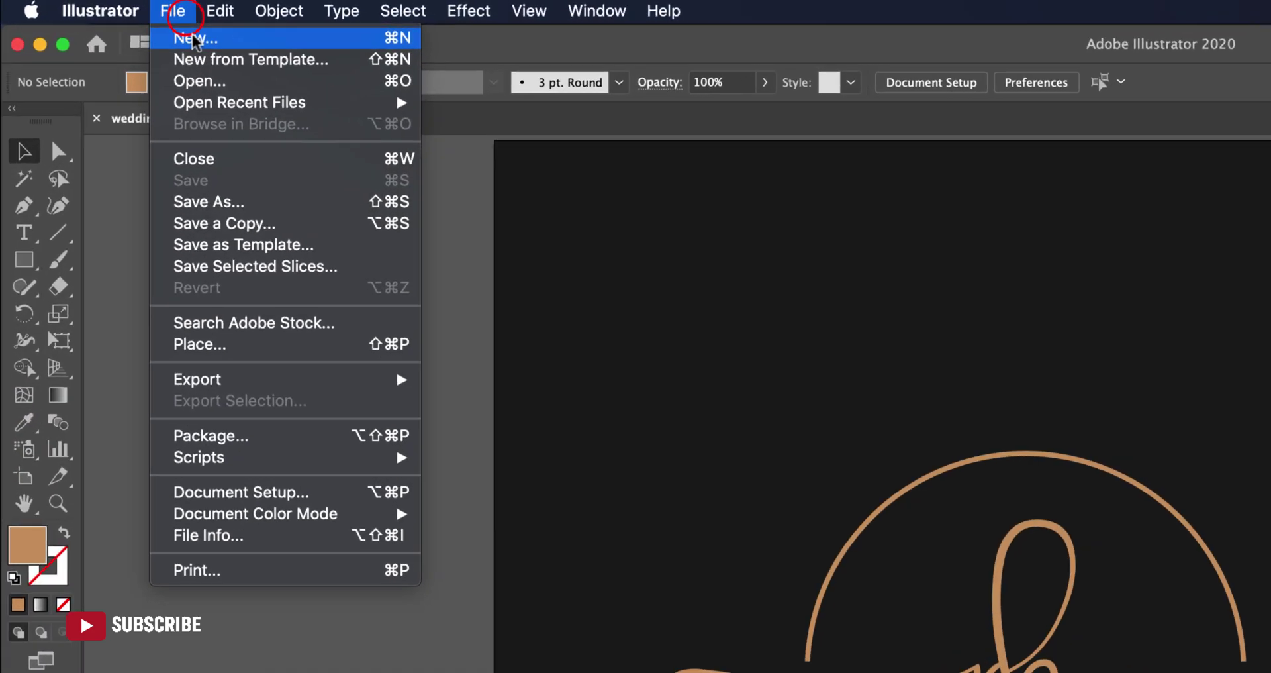
click(193, 40)
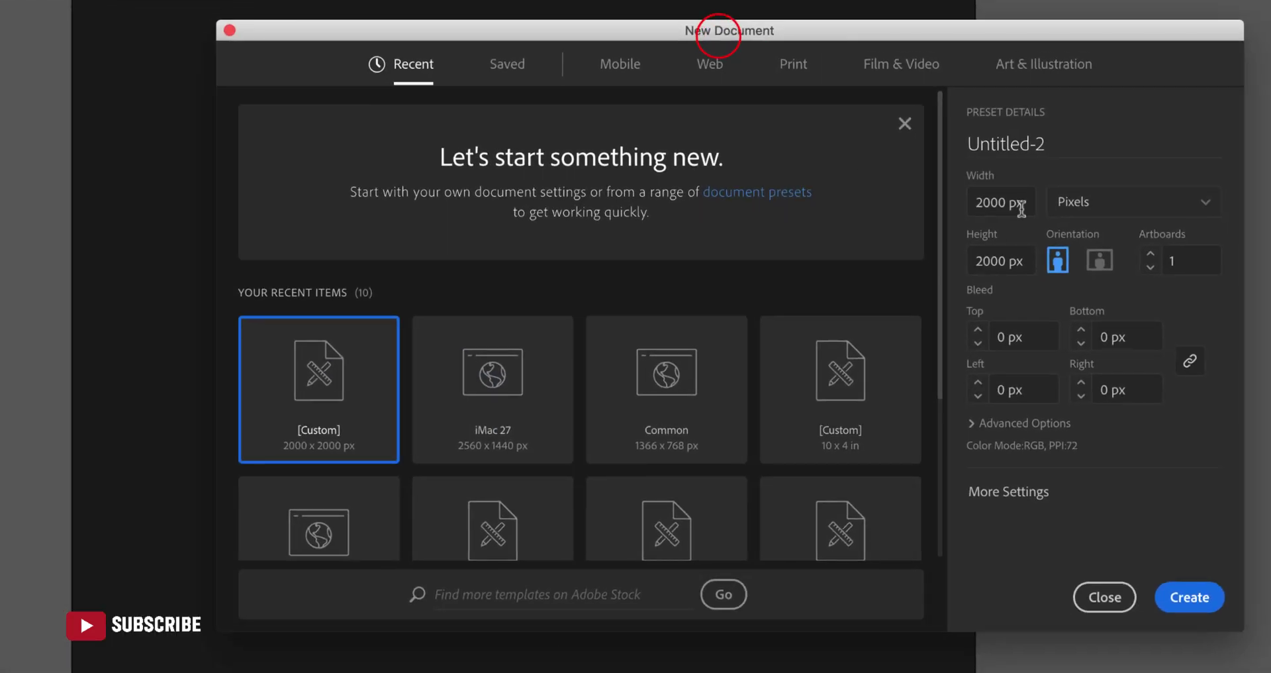
click(1022, 209)
drag(1056, 146, 911, 136)
text(W logo)
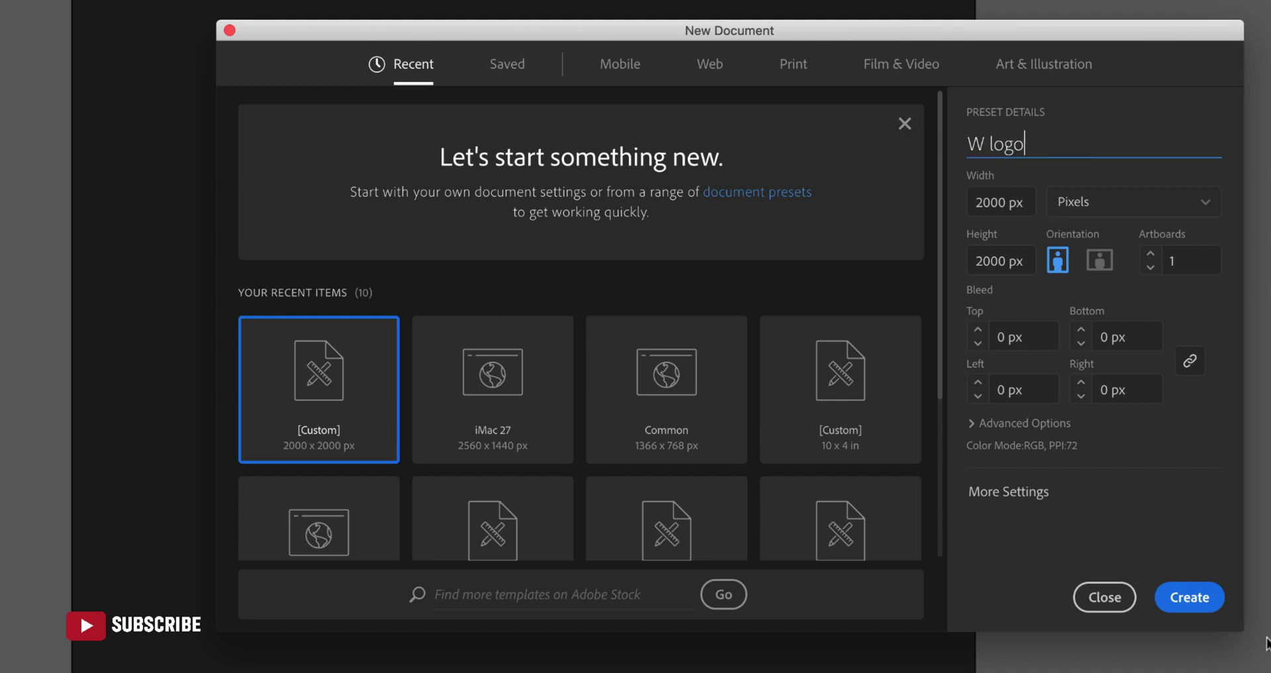
click(1214, 596)
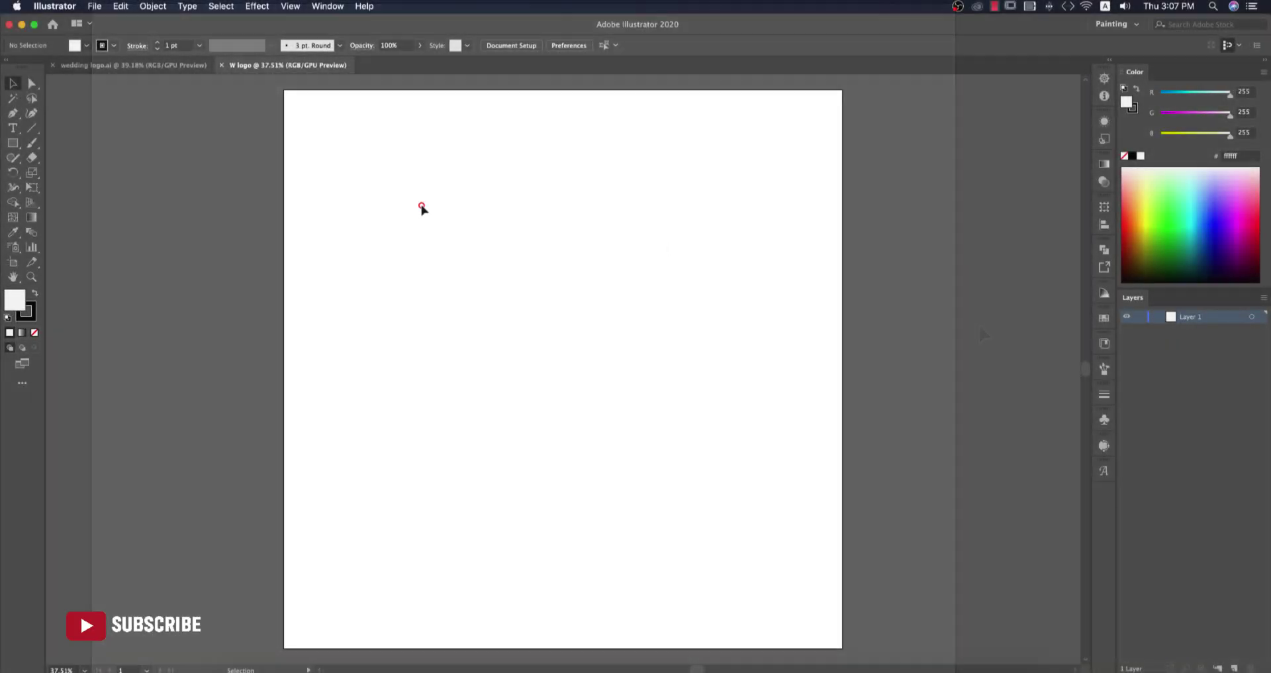
click(422, 205)
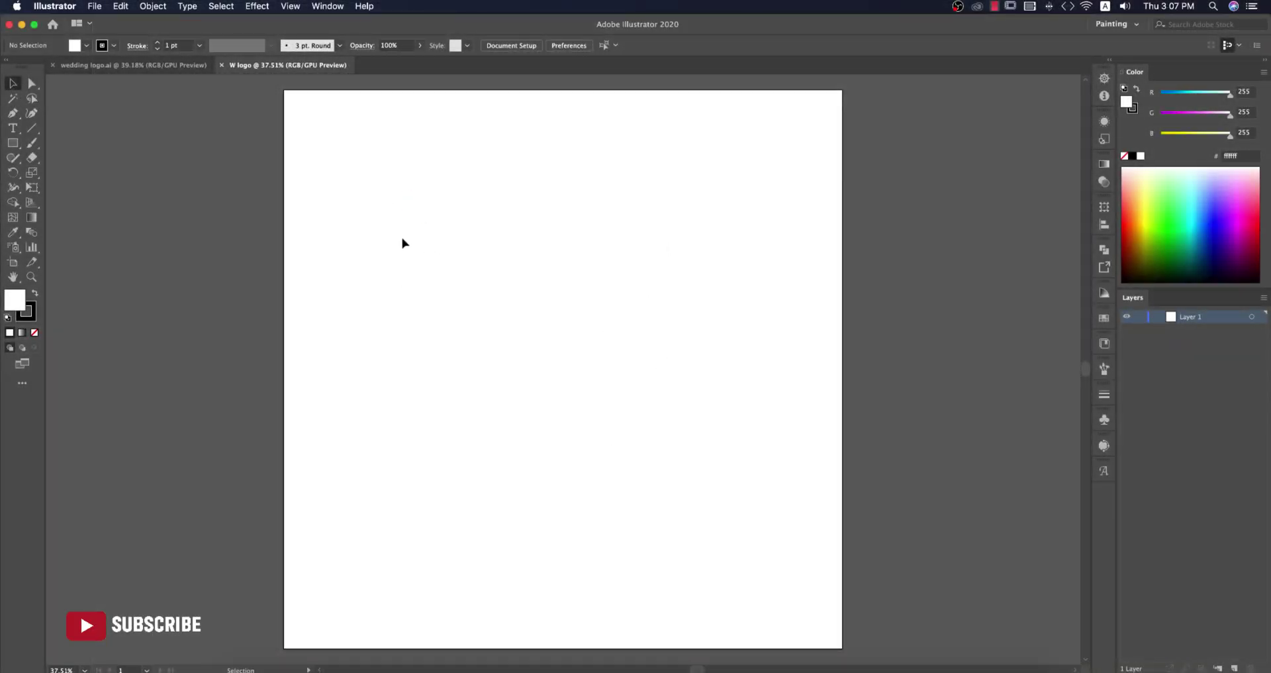
Draw a square covering the whole artboard with no stroke and a dark grey fill
drag(12, 143, 59, 145)
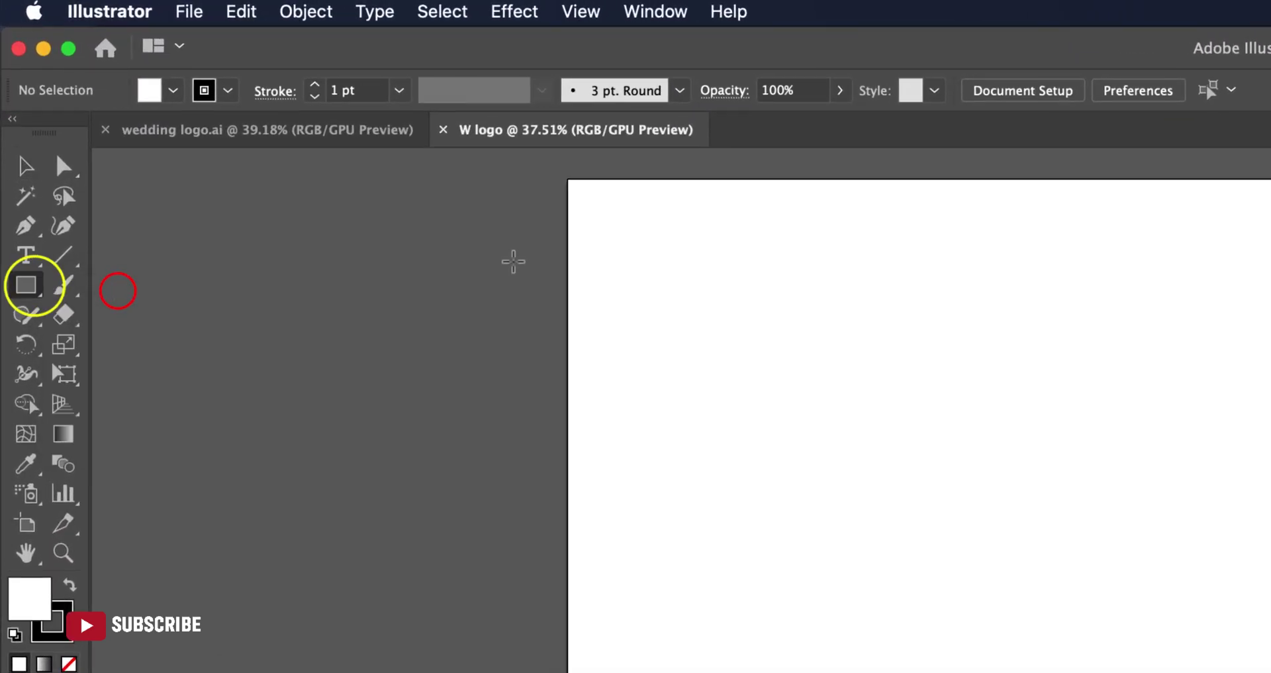
drag(567, 181, 1270, 672)
mouse_move(704, 562)
mouse_down()
mouse_move(833, 624)
mouse_move(842, 644)
mouse_up()
click(114, 45)
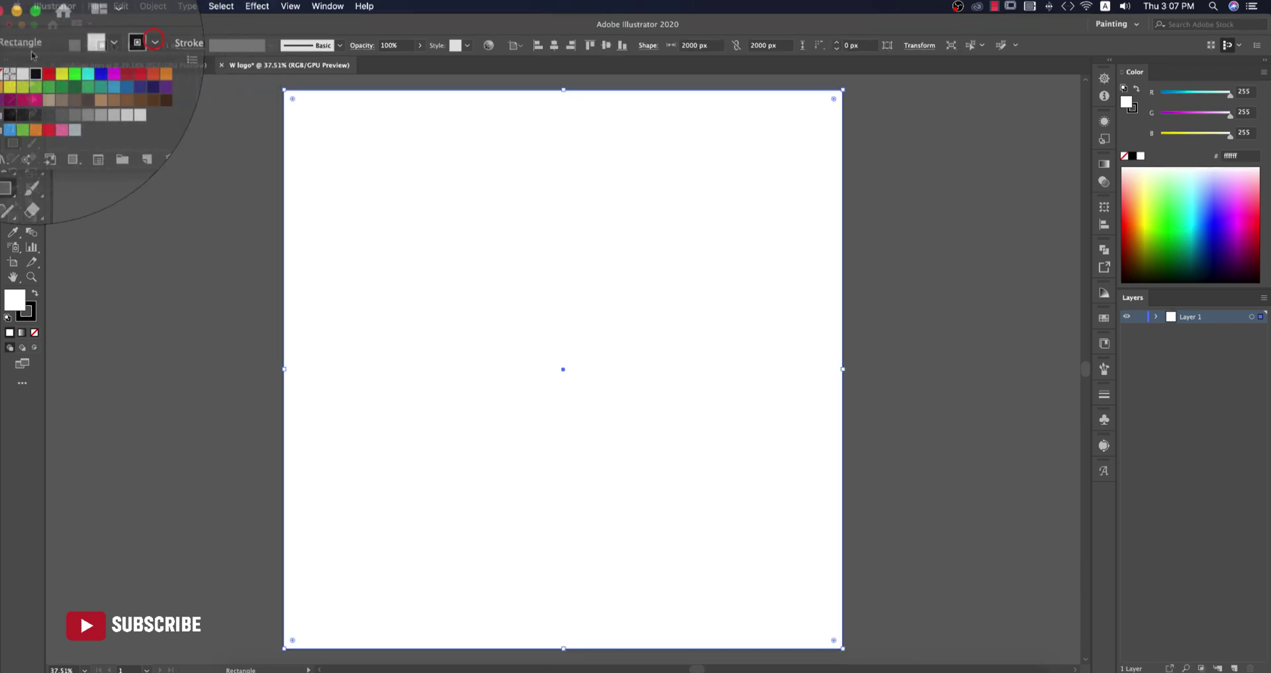
click(8, 66)
click(125, 35)
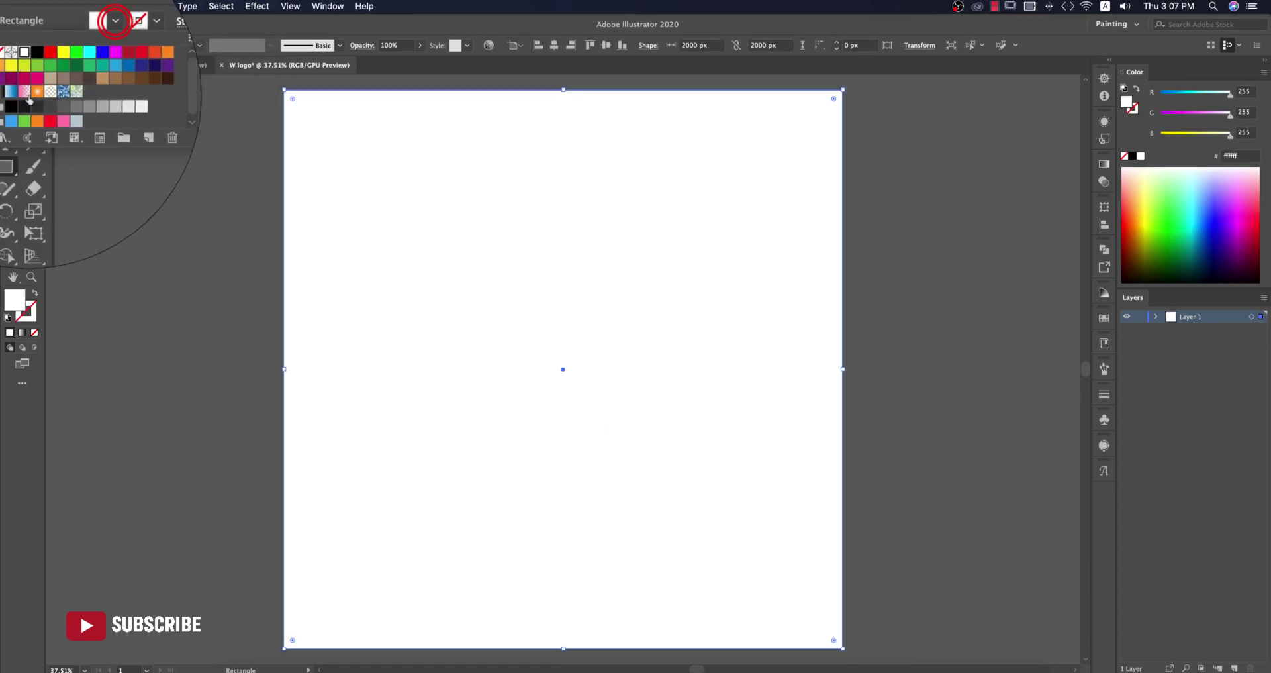
click(25, 103)
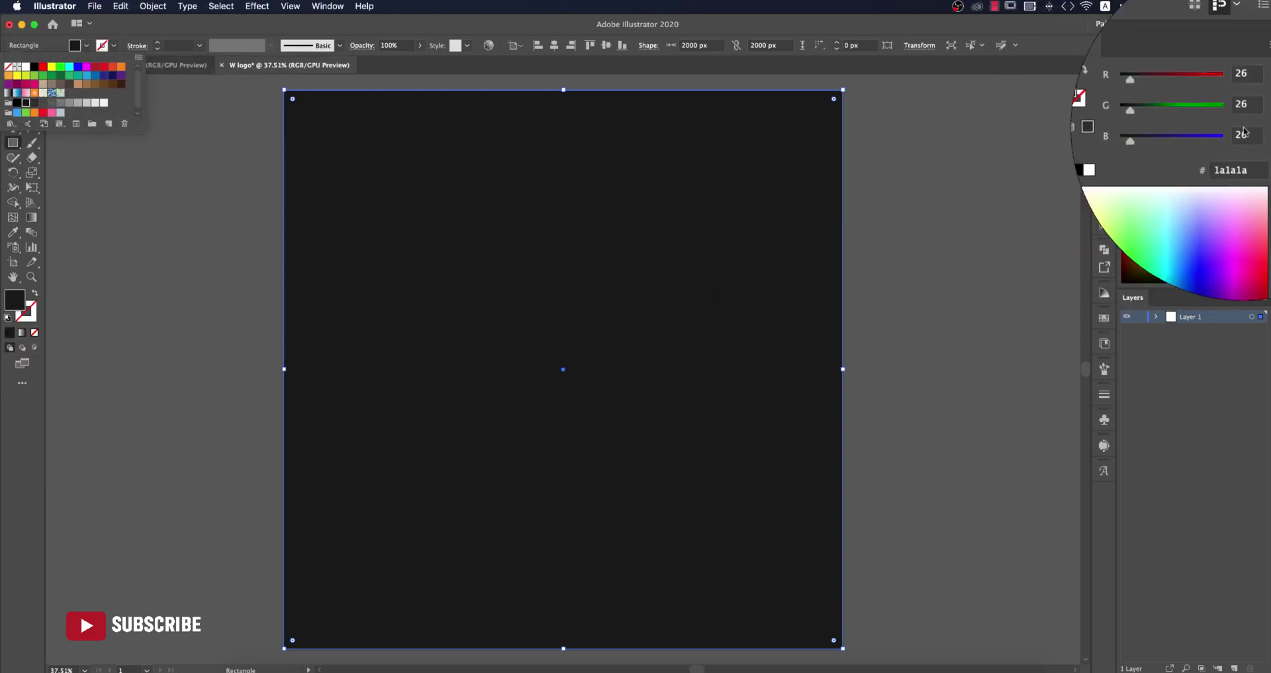
Fine-tune the dark grey fill's hue, saturation and brightness in HSB mode
click(1263, 69)
click(1262, 69)
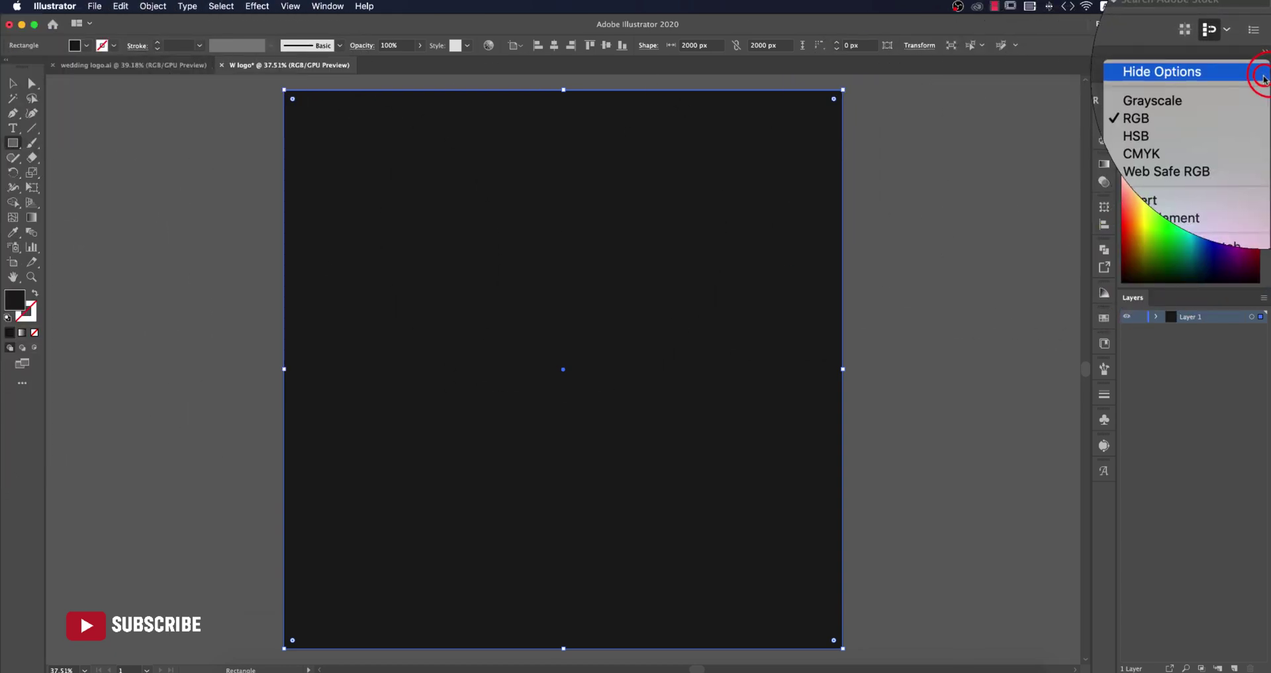
click(1200, 117)
click(1244, 103)
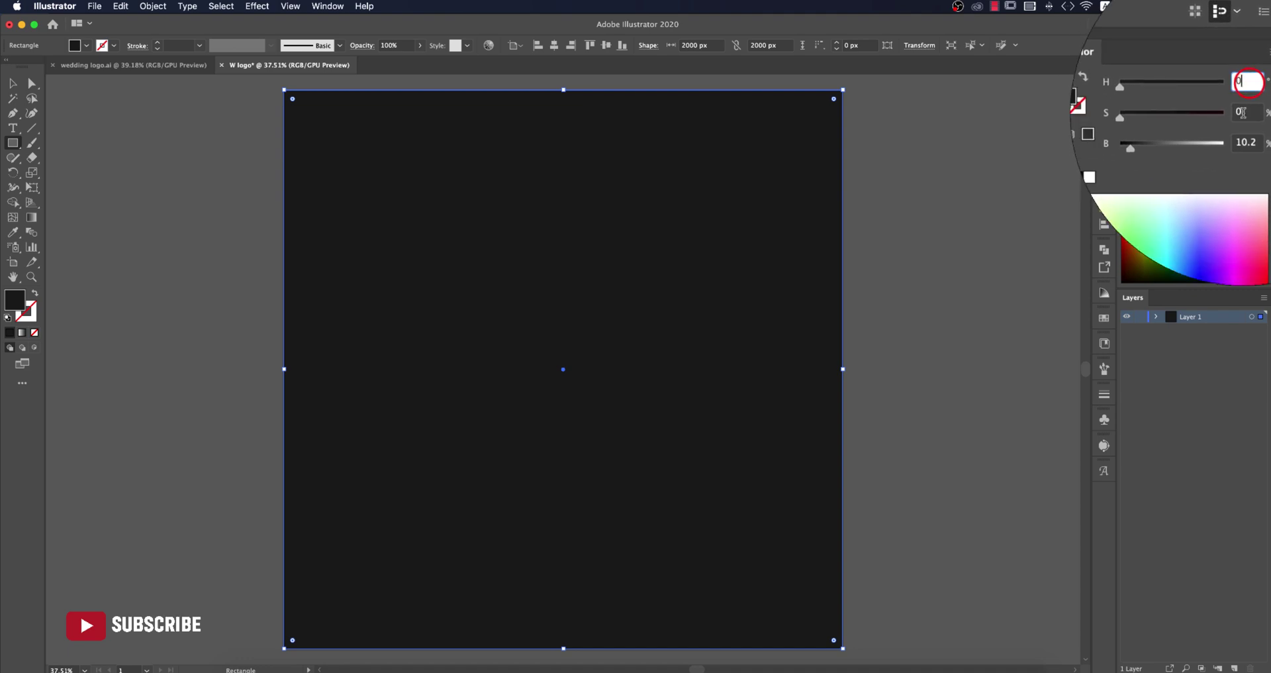
click(1238, 131)
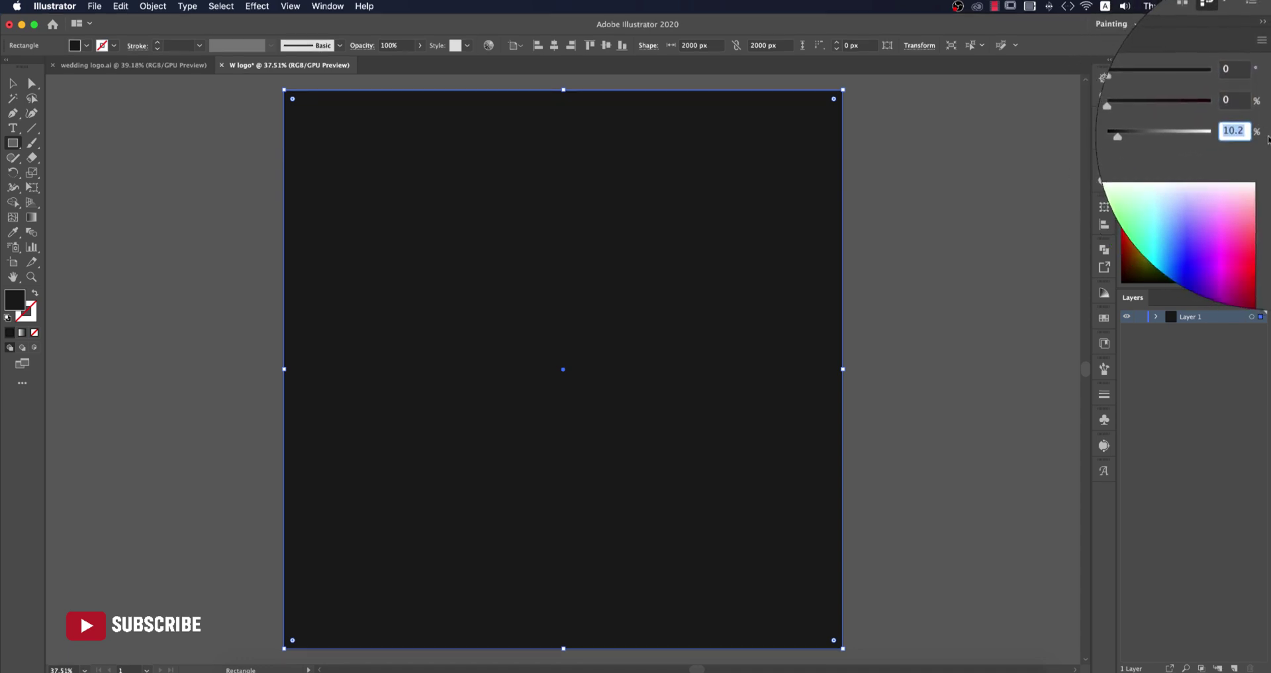
Lock Layer 1 and add a new empty Layer 2 above it
click(1136, 317)
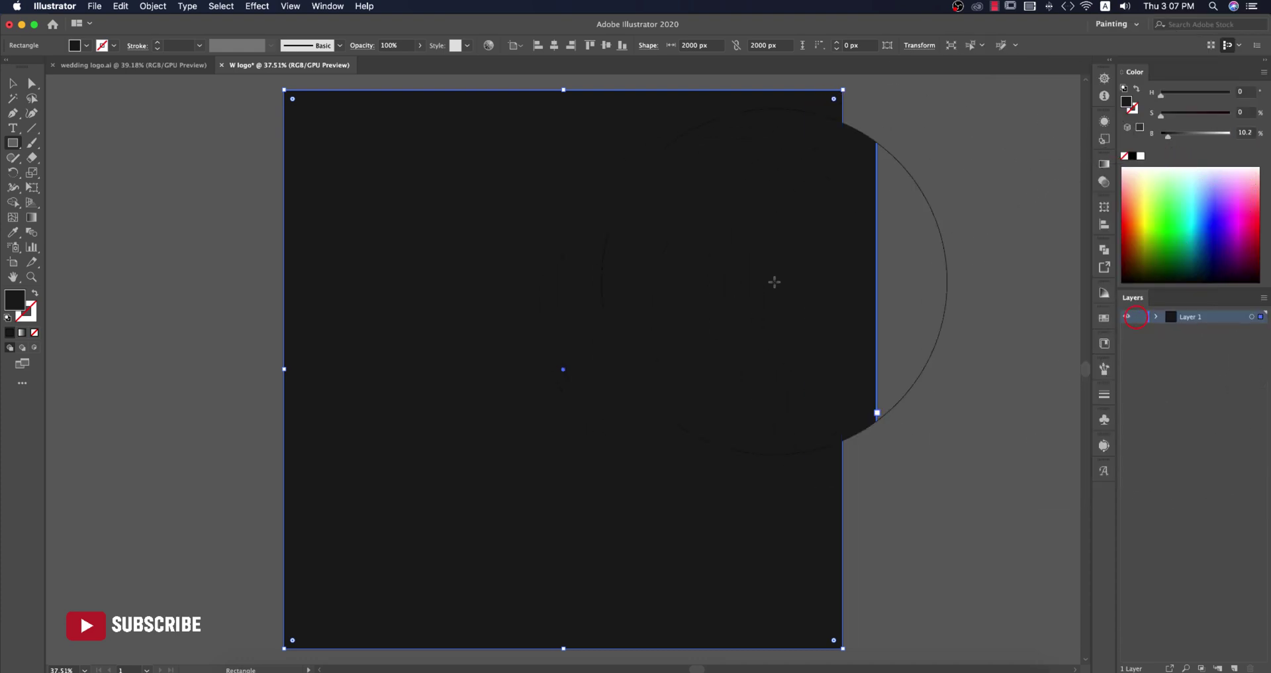
click(1140, 317)
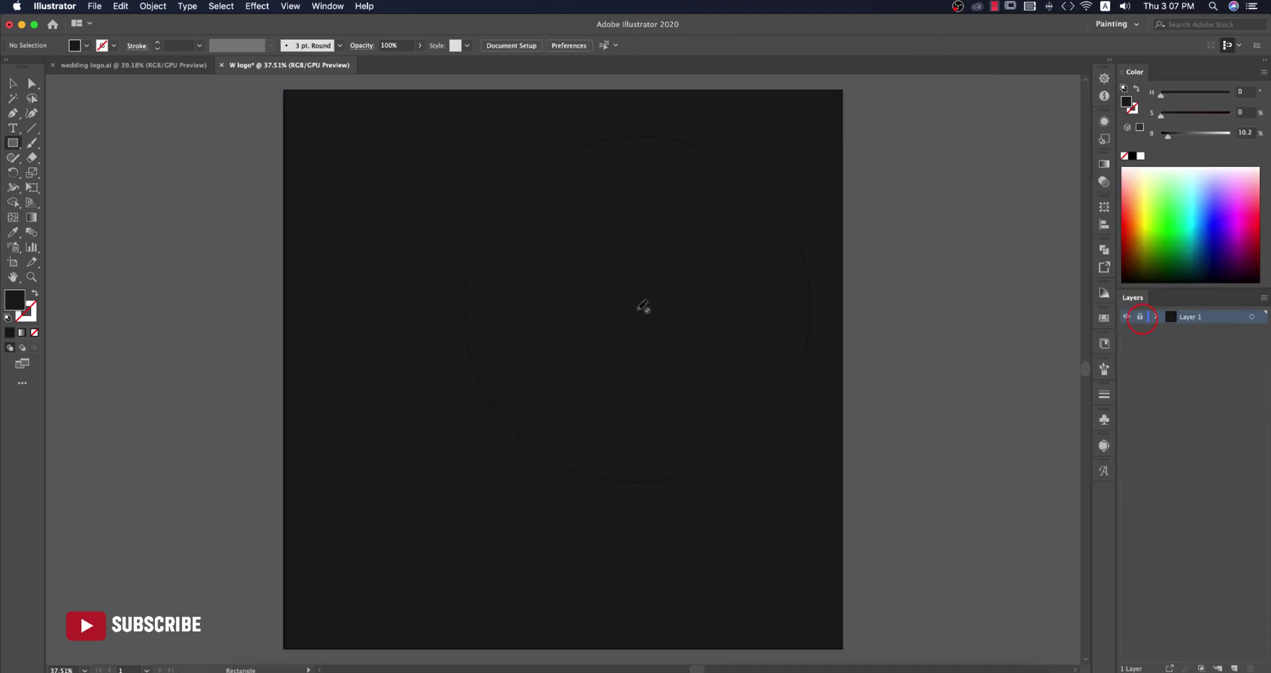
click(13, 83)
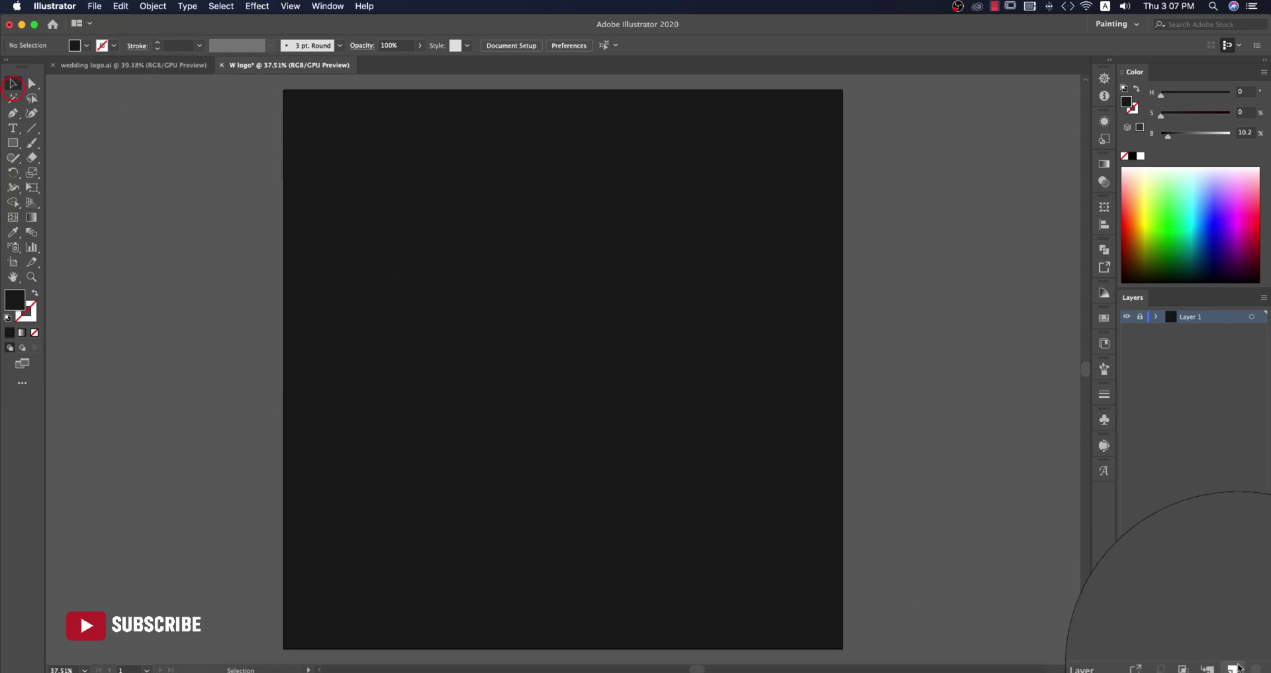
click(1234, 668)
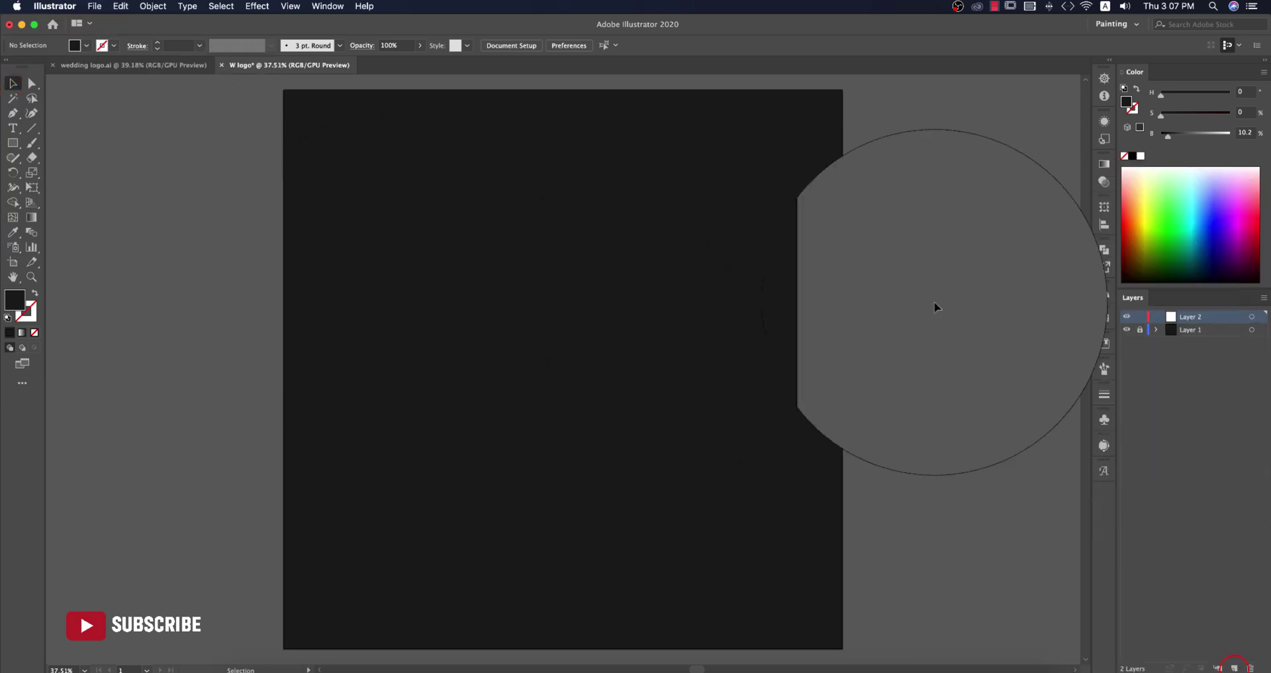
drag(834, 292, 659, 423)
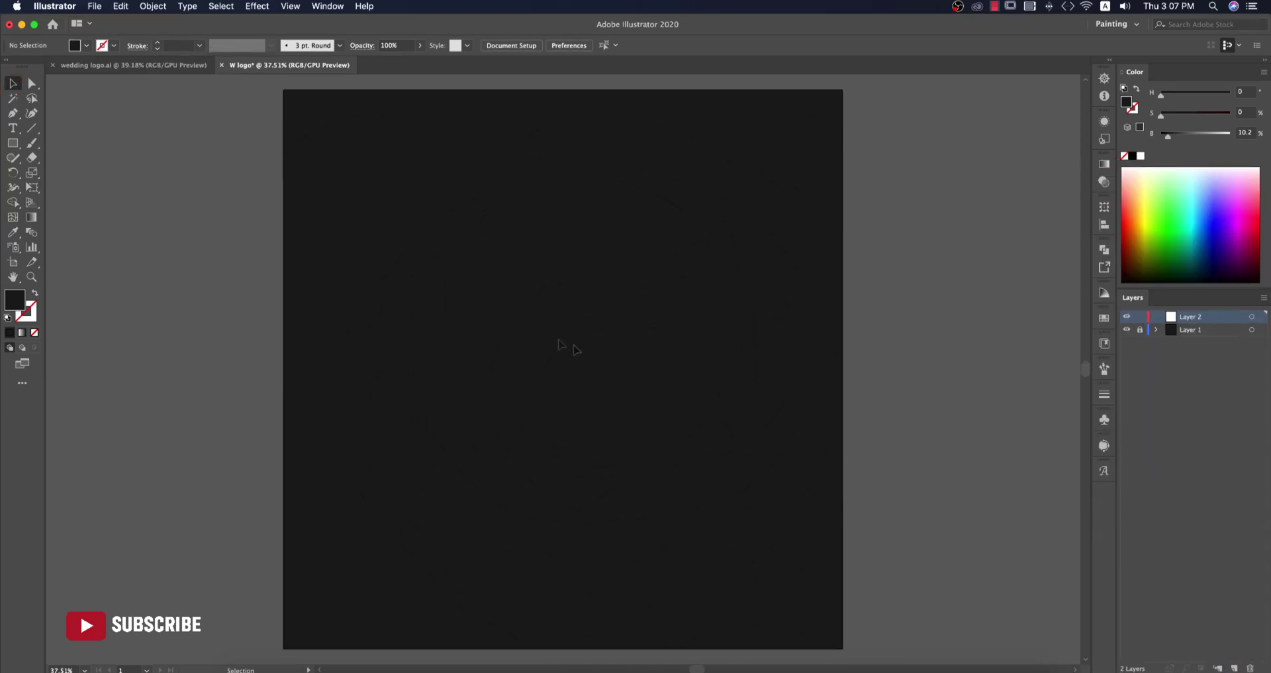
Add a white 72 pt text object near the artboard centre
click(14, 128)
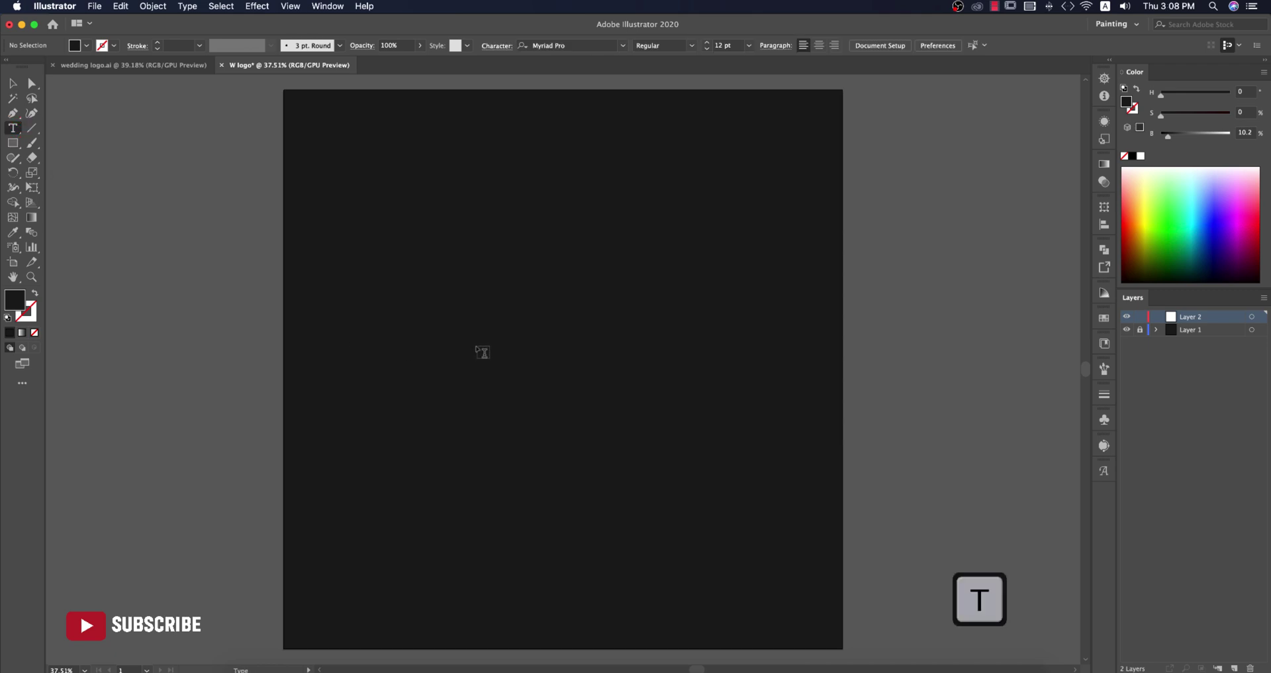
click(476, 344)
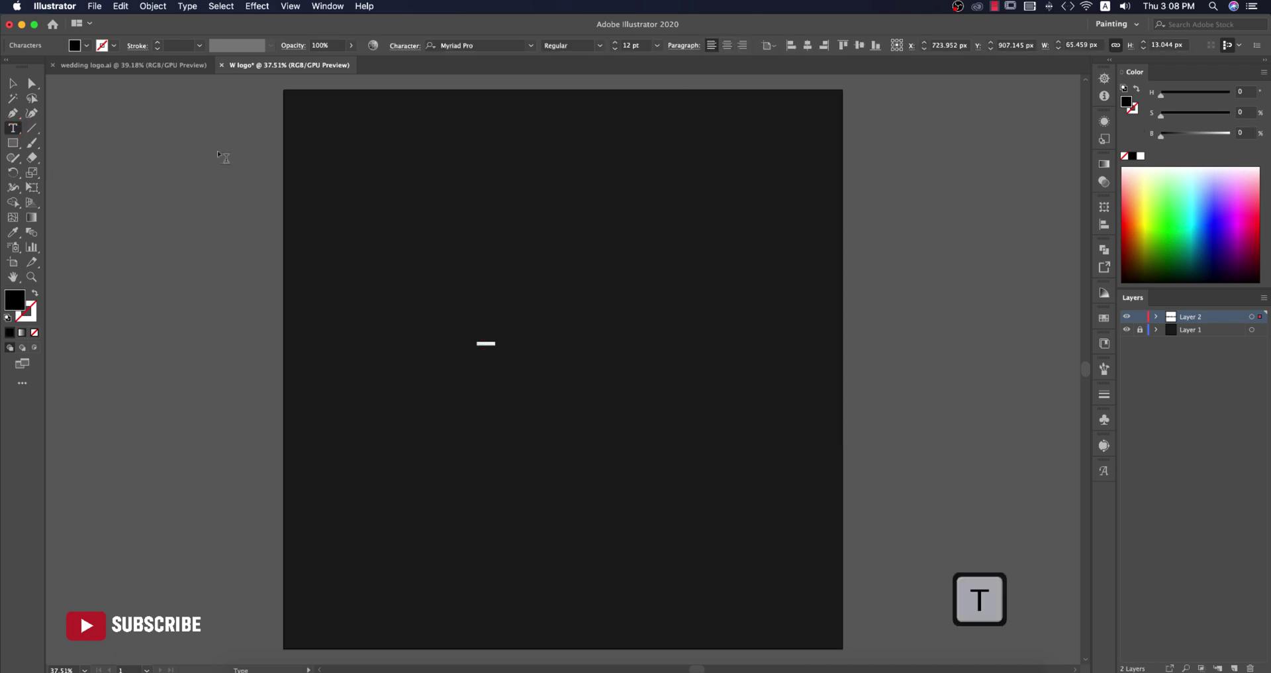
click(658, 45)
click(675, 268)
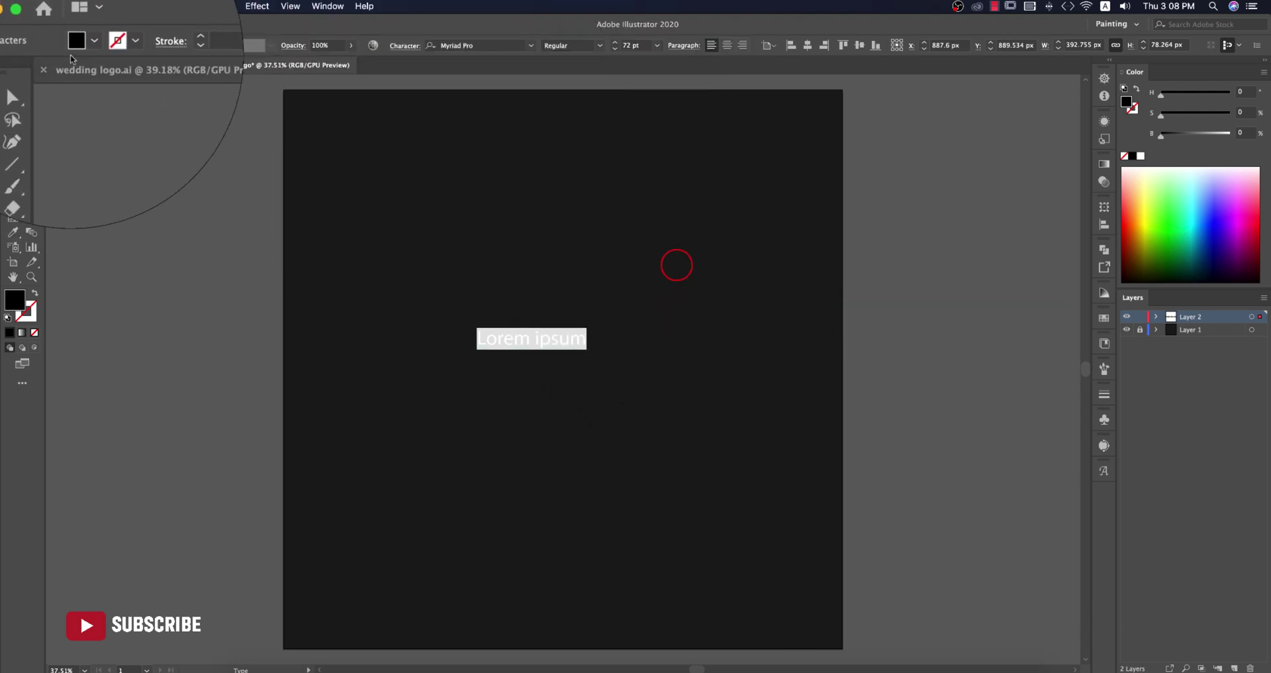
click(87, 45)
click(25, 66)
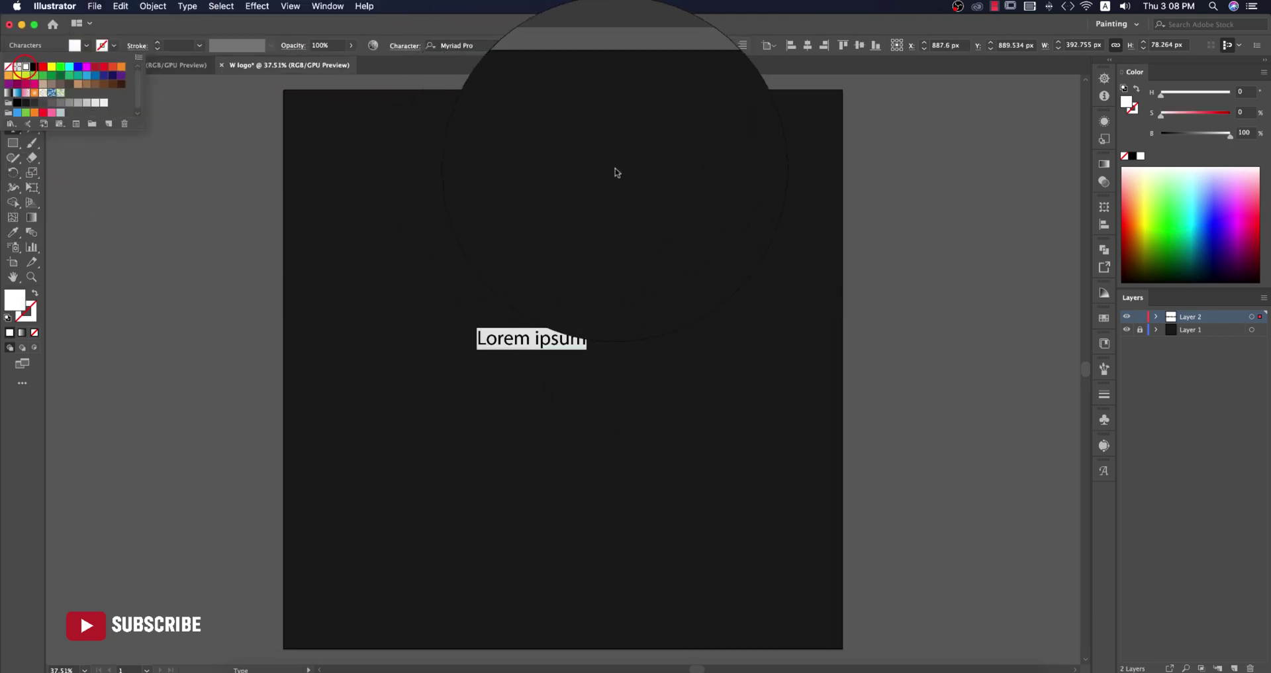
Replace the placeholder with 'rb' and scale it up proportionally to about 499 pt
click(533, 34)
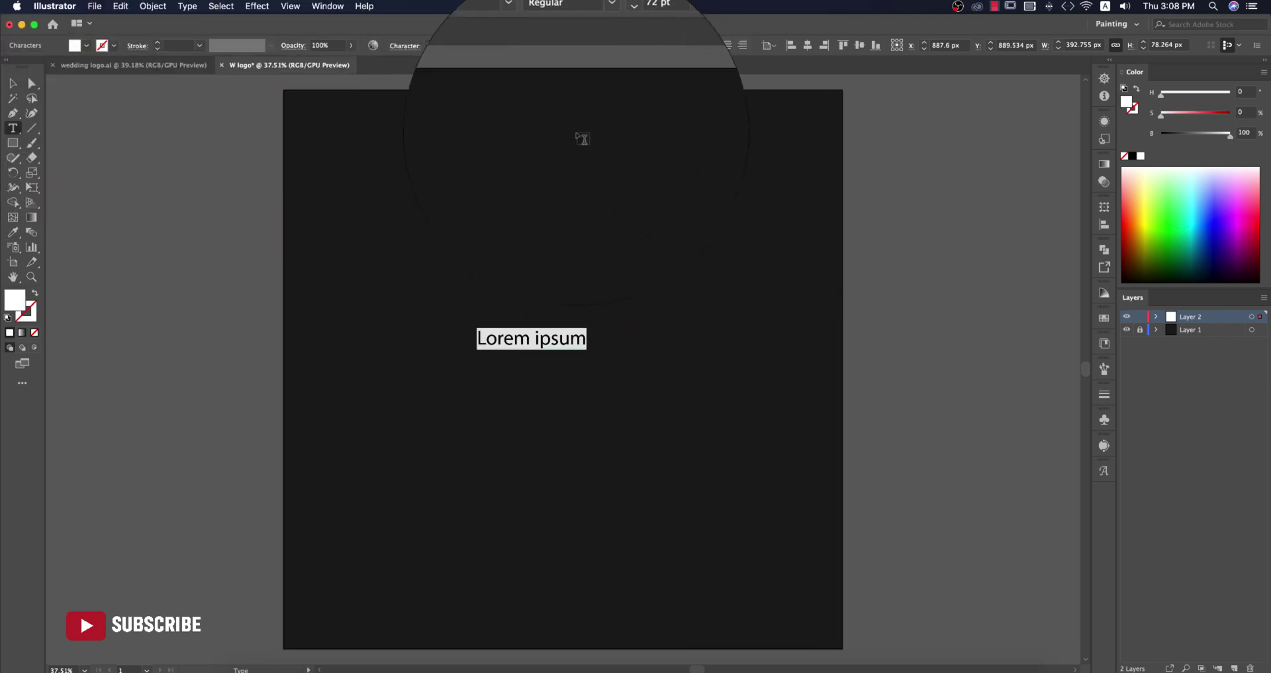
click(12, 83)
double_click(559, 338)
triple_click(560, 339)
text(eb)
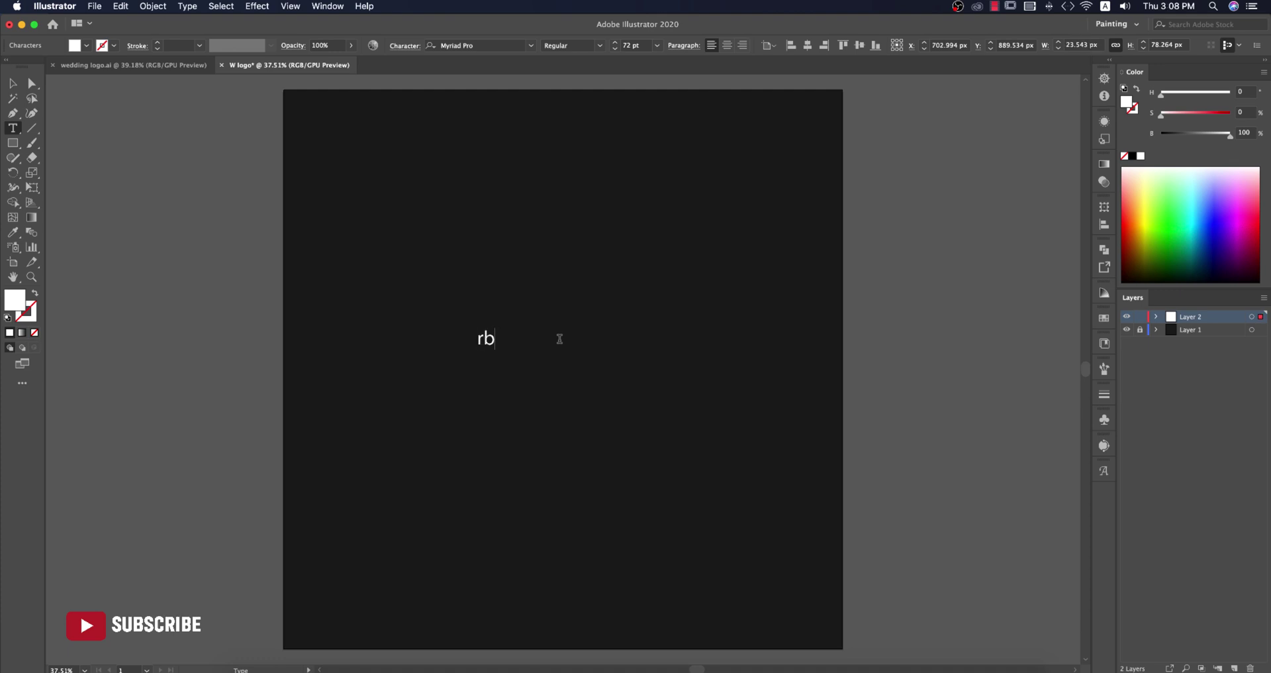
key(shift)
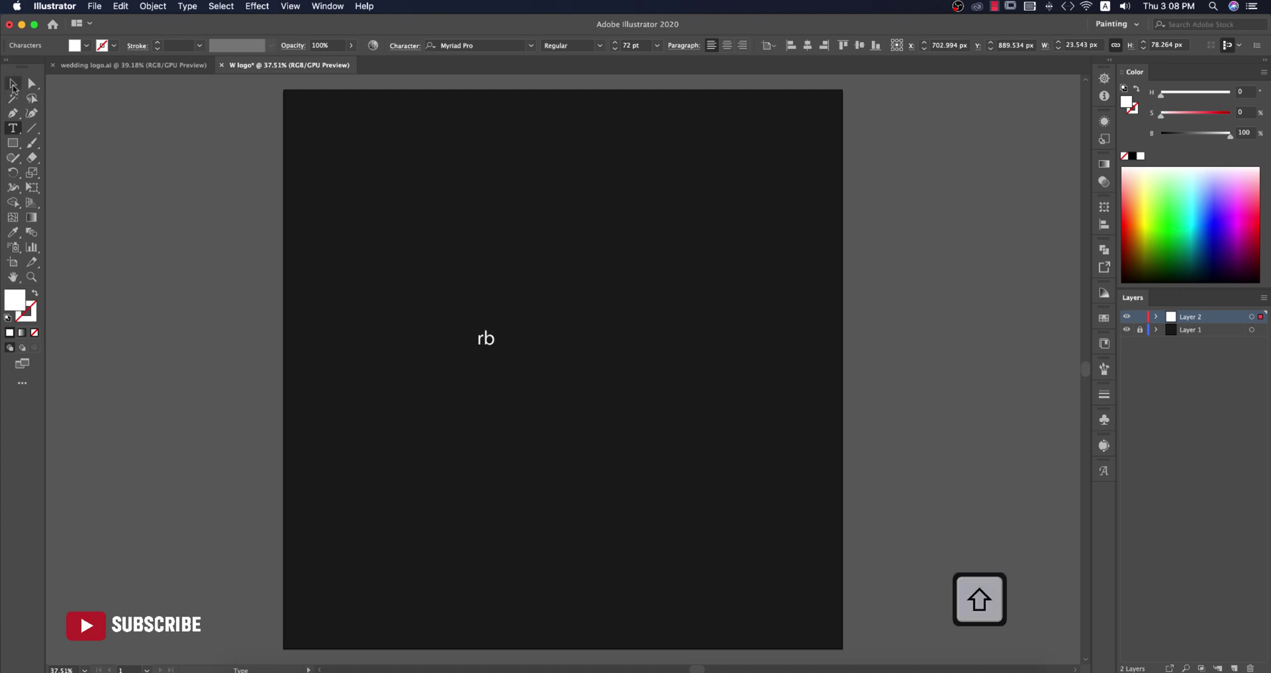
click(12, 84)
drag(497, 339, 599, 385)
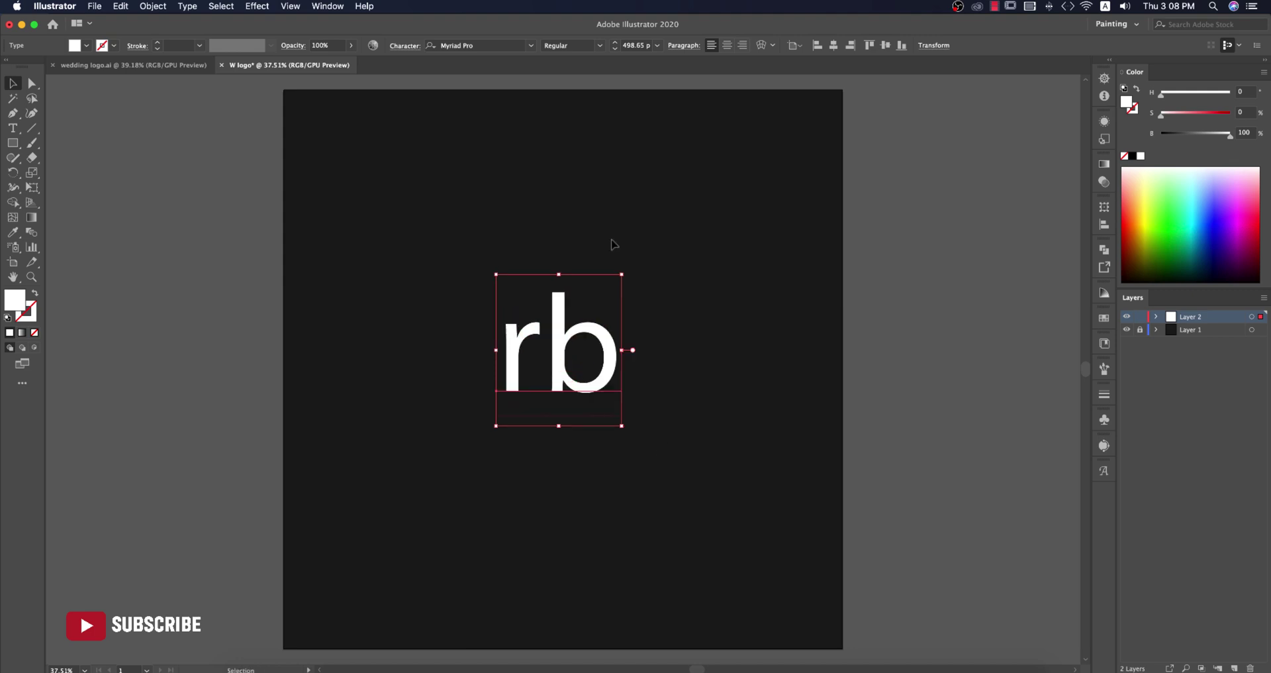
Apply the hellogalleria script font and delete the swash dashes before the r and after the b
click(532, 45)
key(Down)
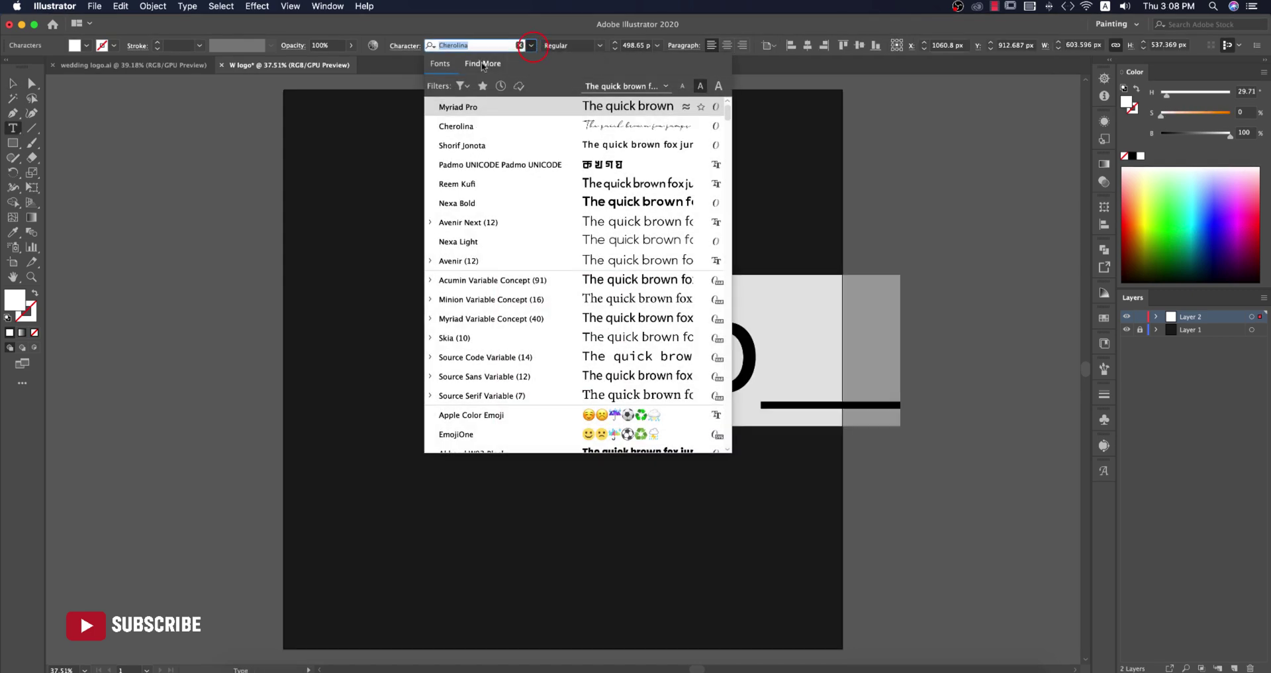
text(he)
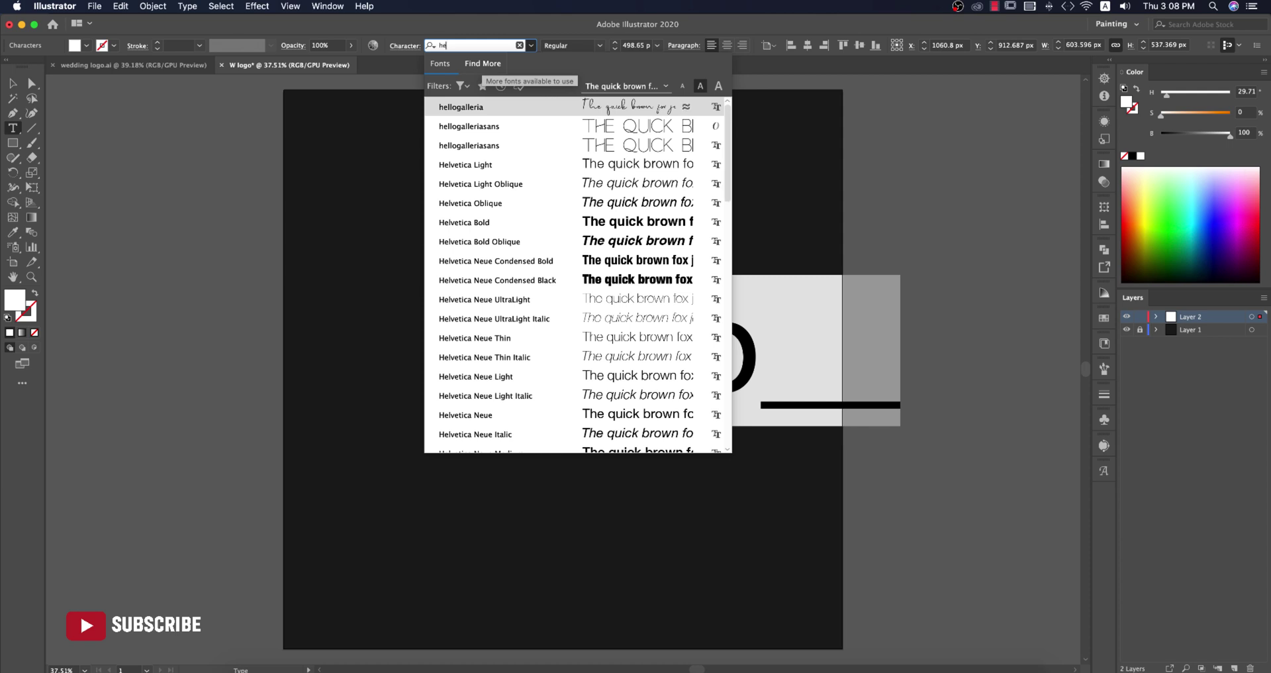
click(514, 111)
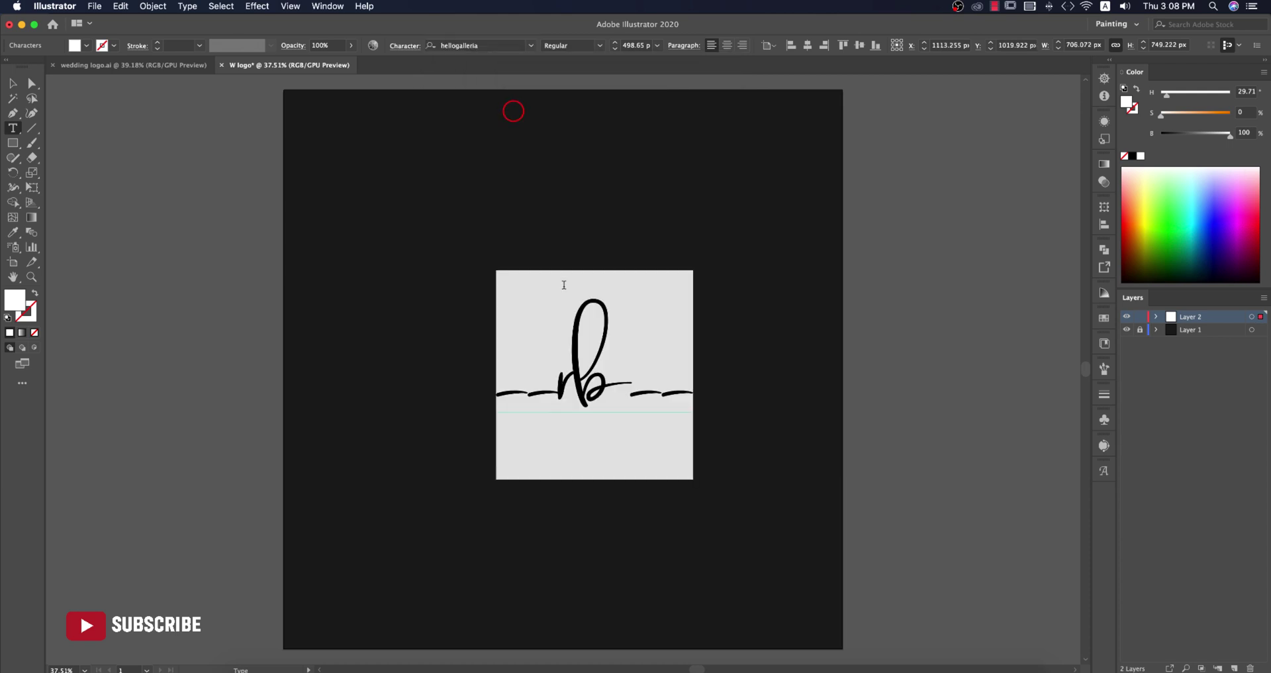
mouse_move(568, 386)
mouse_down()
mouse_move(498, 382)
mouse_move(578, 389)
mouse_up()
click(561, 391)
click(559, 388)
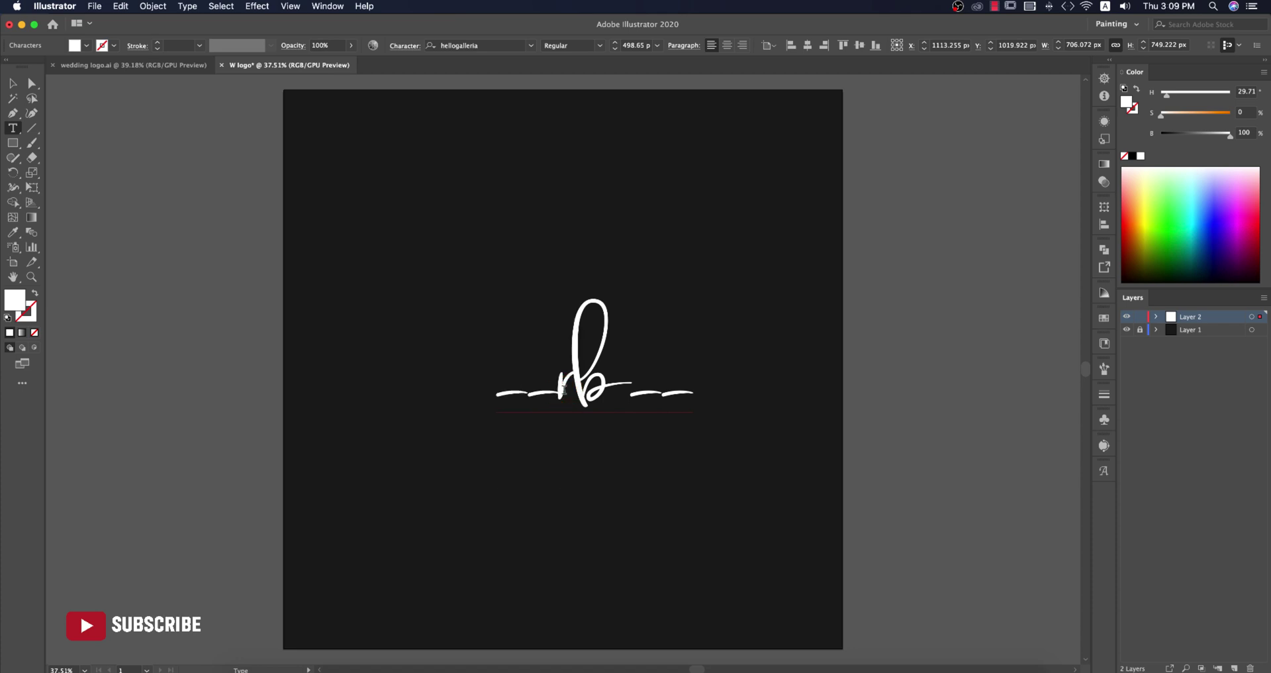
key(BackSpace)
key(BackSpace)
drag(569, 395, 632, 398)
key(BackSpace)
Swap the r and b for long swash alternate glyphs, using the full glyph set for the b
drag(508, 390, 489, 386)
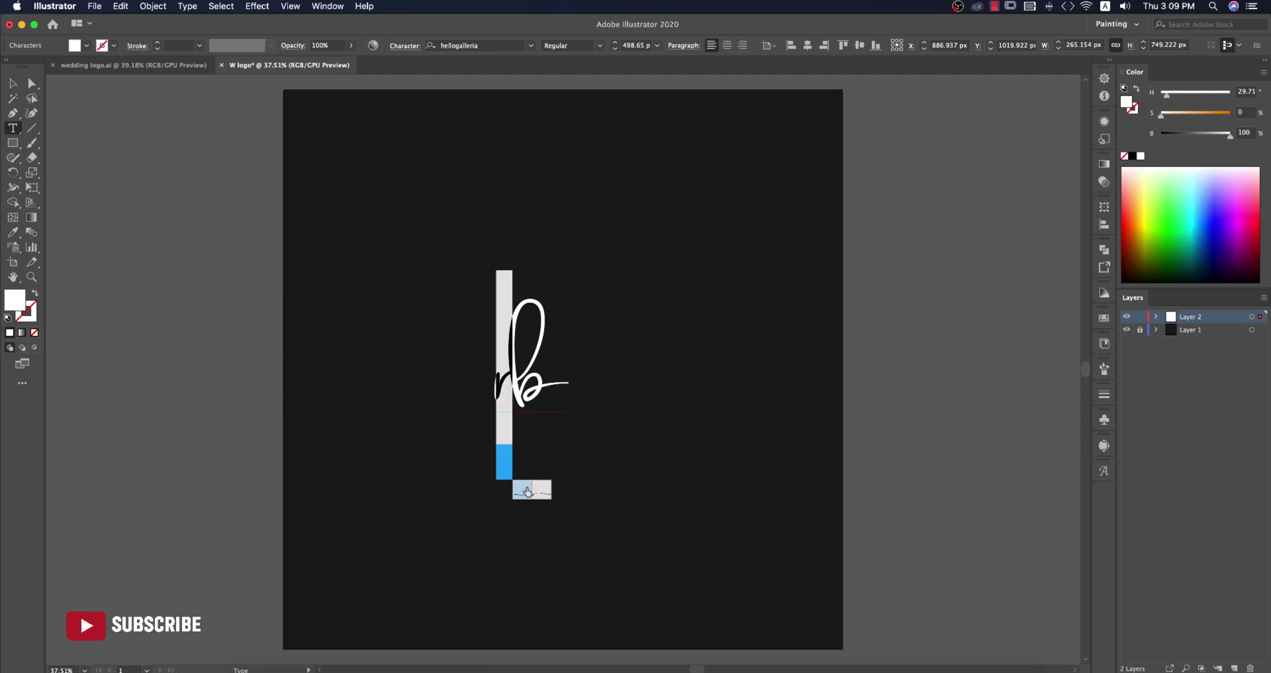
click(528, 491)
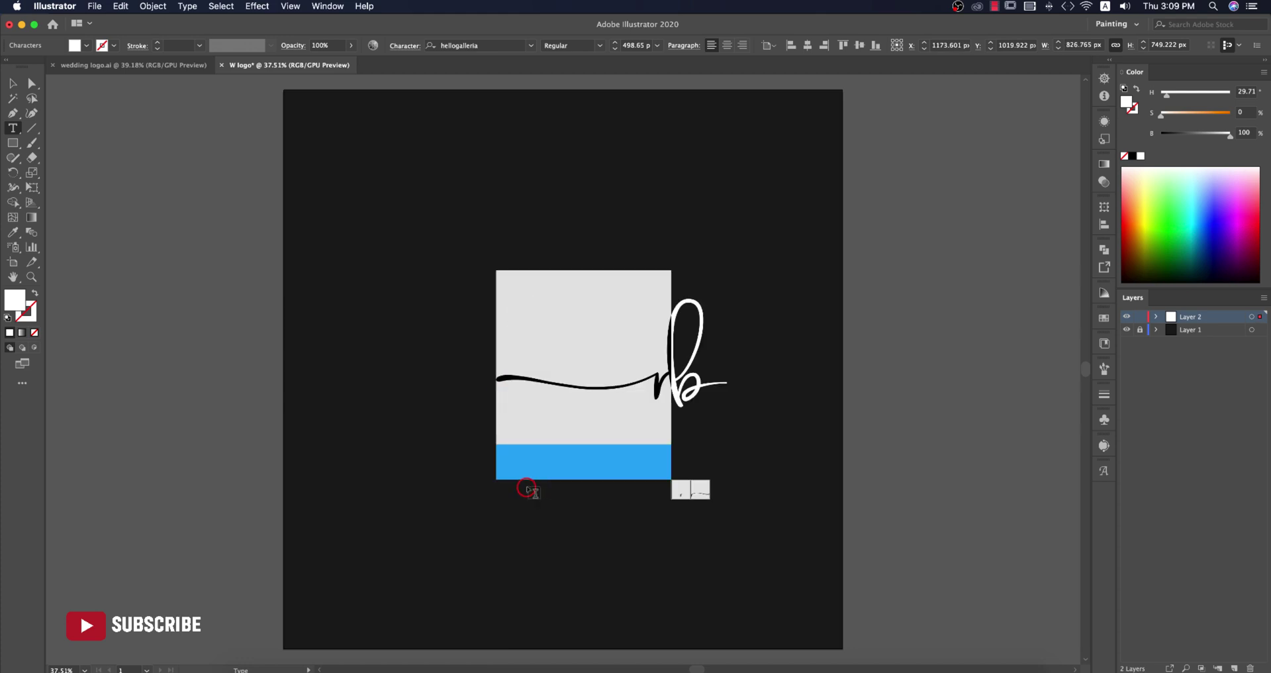
click(714, 389)
key(shift+Left)
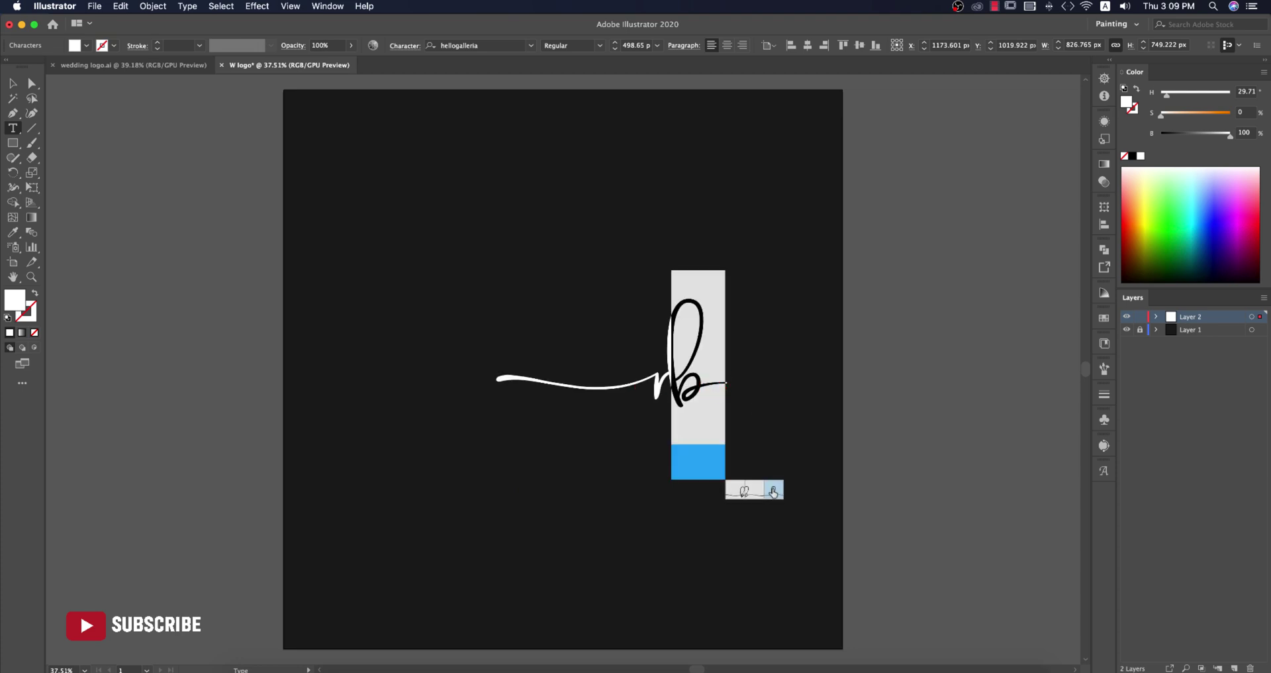
click(773, 492)
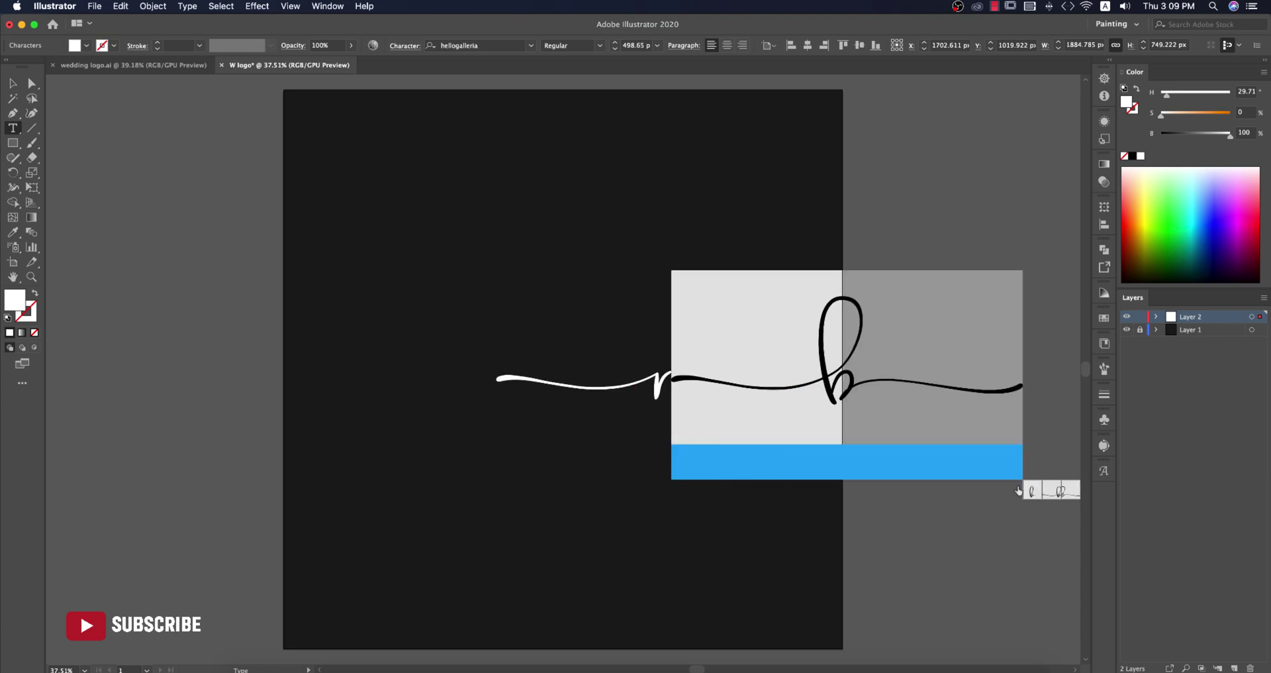
click(1060, 491)
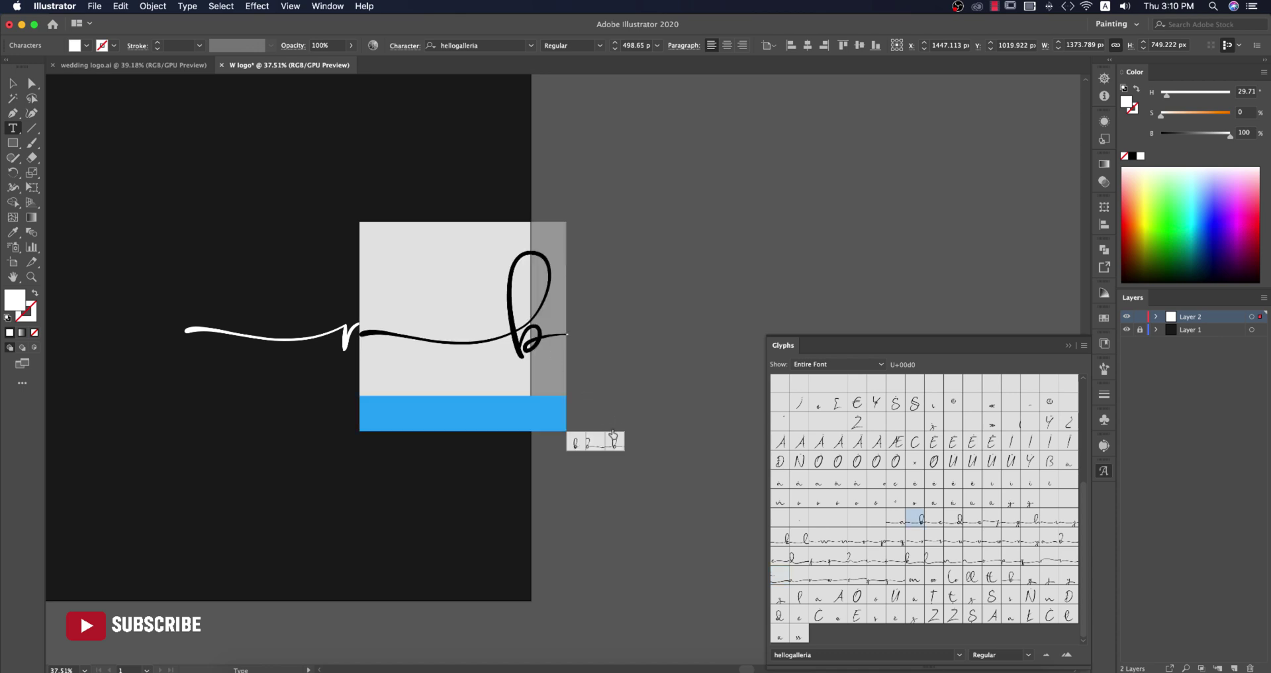
click(597, 443)
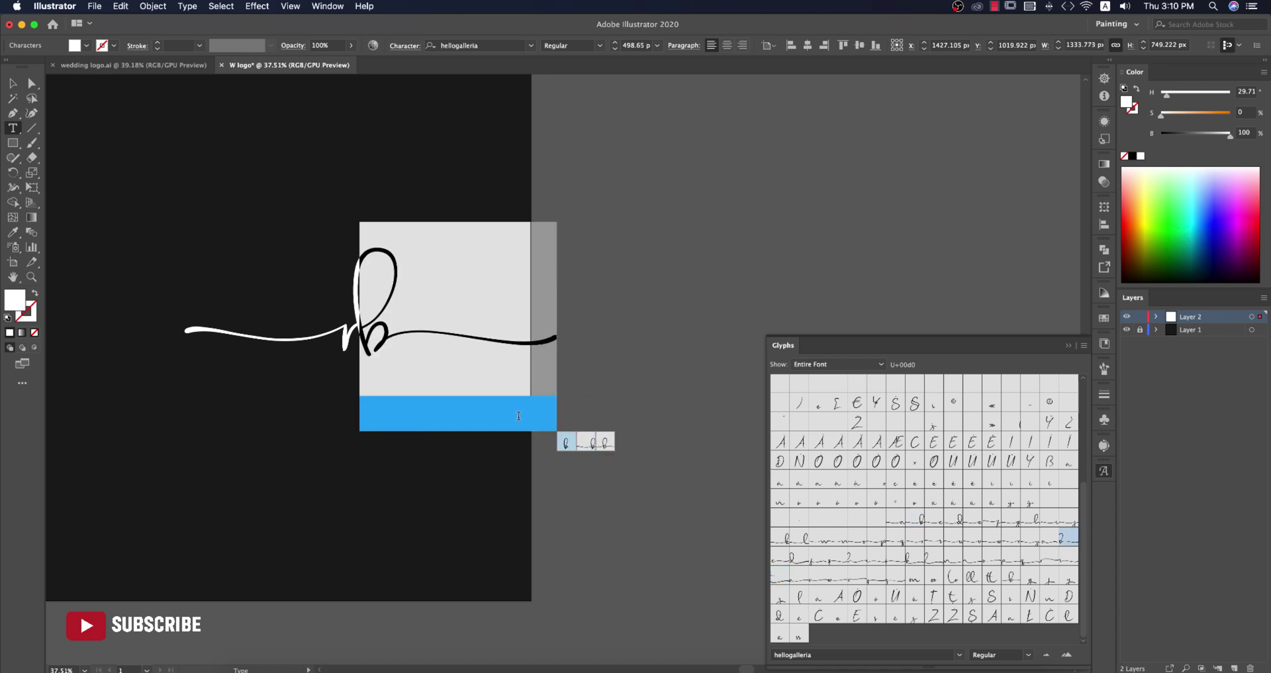
key(Escape)
Centre the rb text horizontally and vertically on the artboard
click(11, 84)
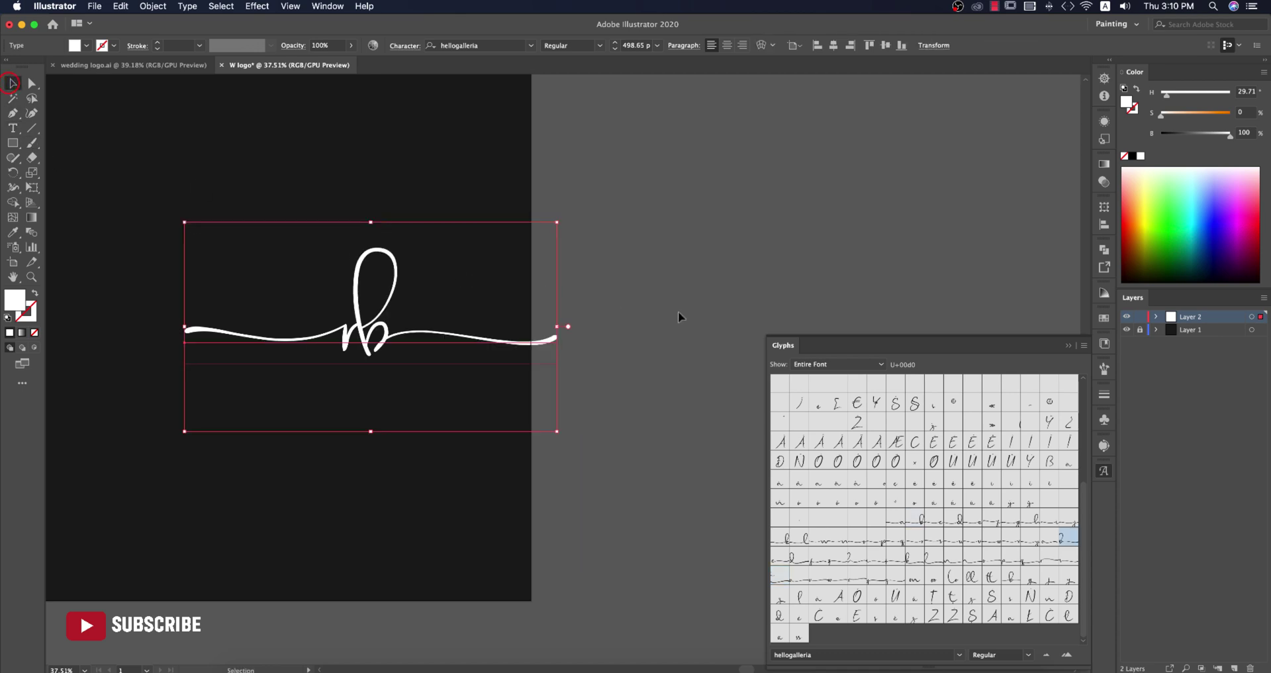
click(1057, 349)
drag(652, 318, 971, 360)
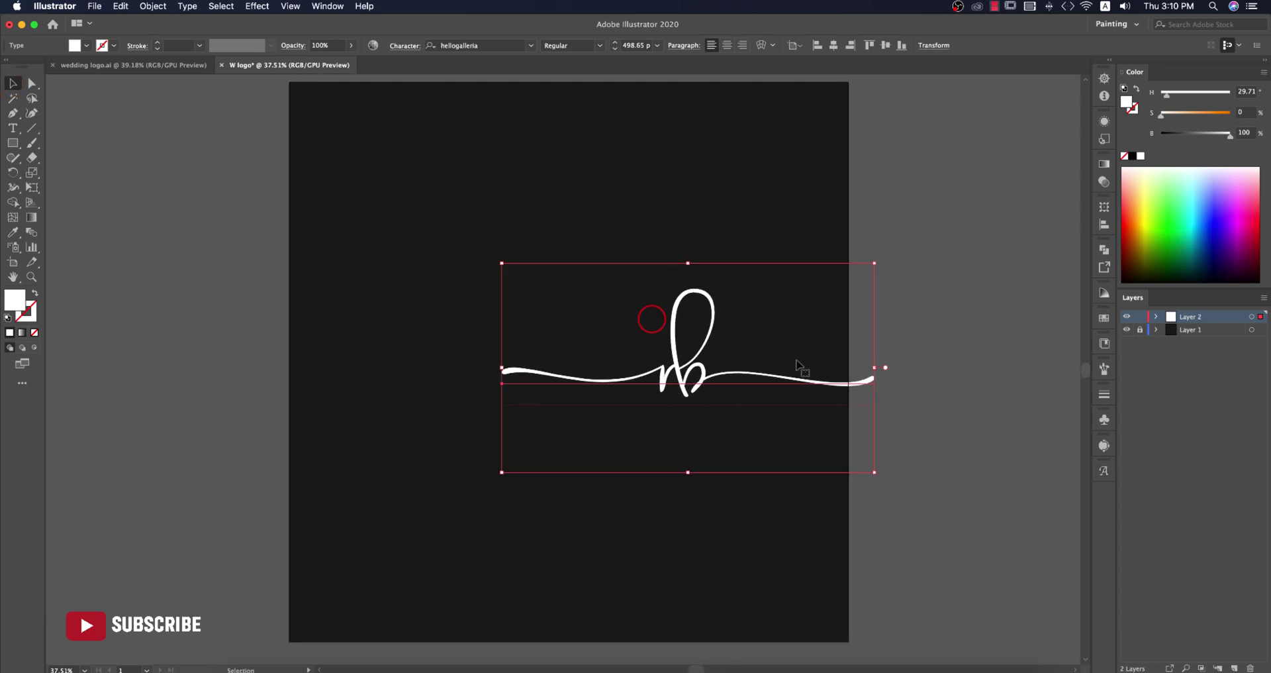
click(834, 46)
click(888, 46)
click(951, 308)
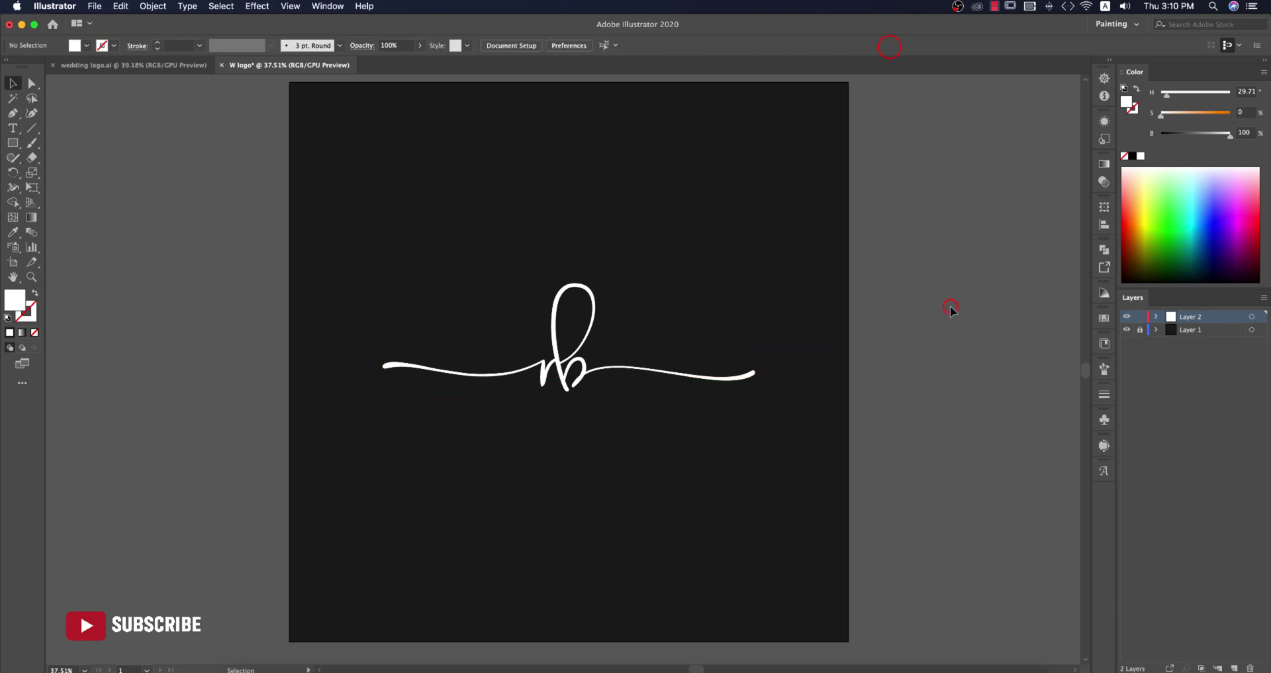
Convert the rb text to outlines and select the r path inside the group
click(609, 377)
right_click(610, 375)
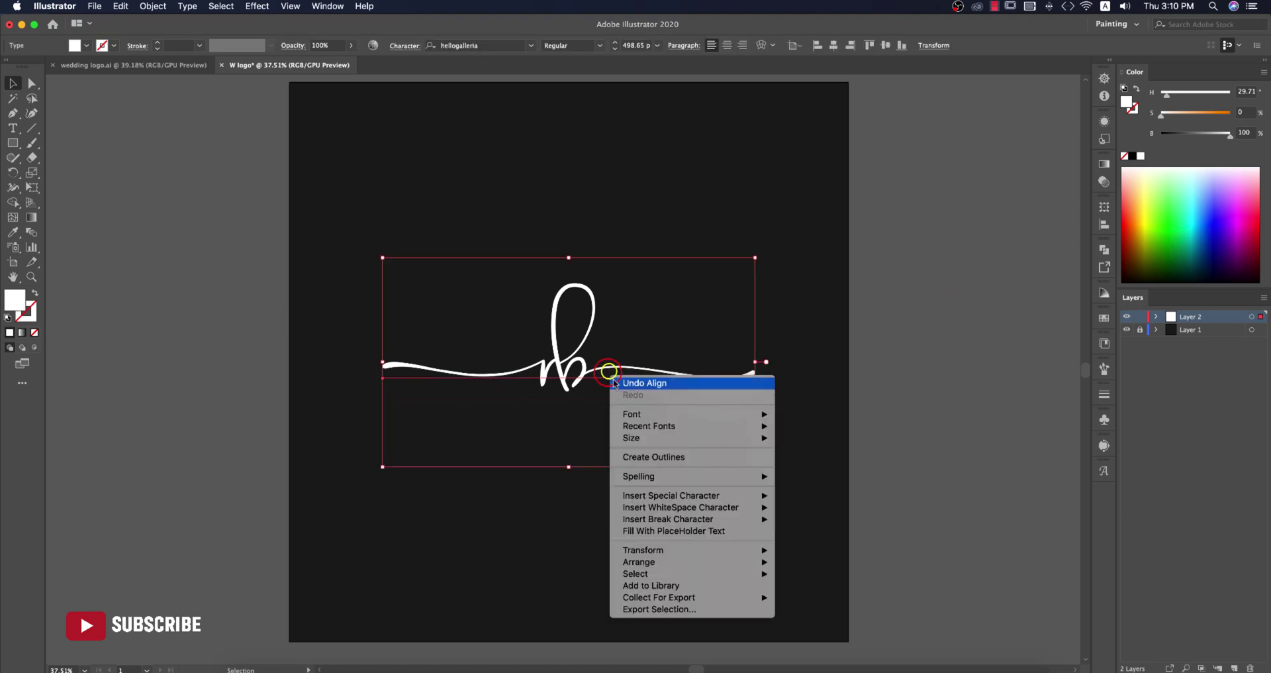
click(654, 457)
click(931, 429)
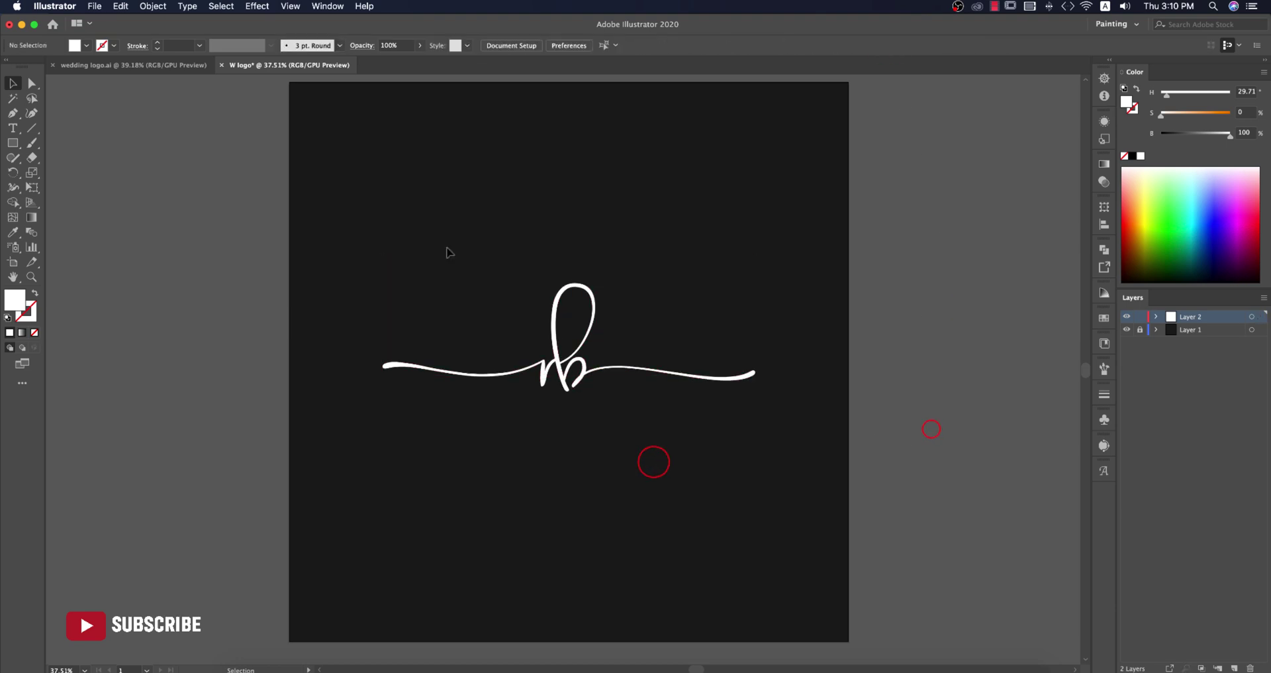
click(545, 372)
double_click(545, 373)
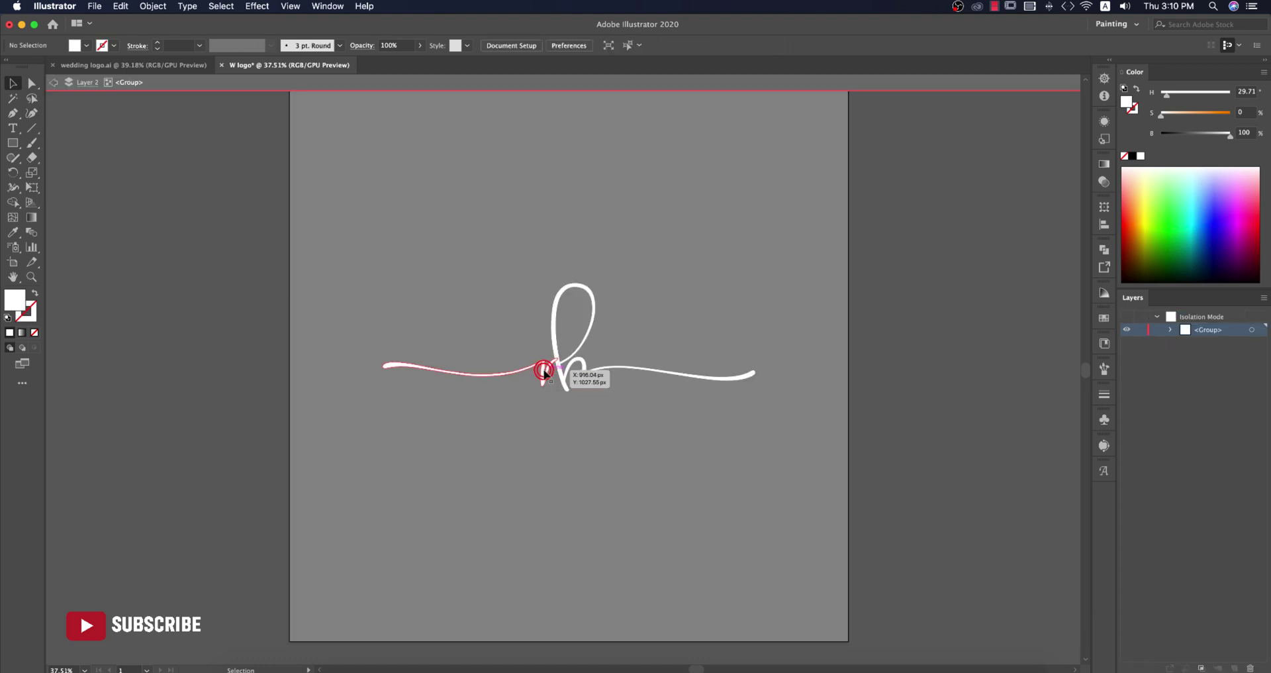
click(545, 374)
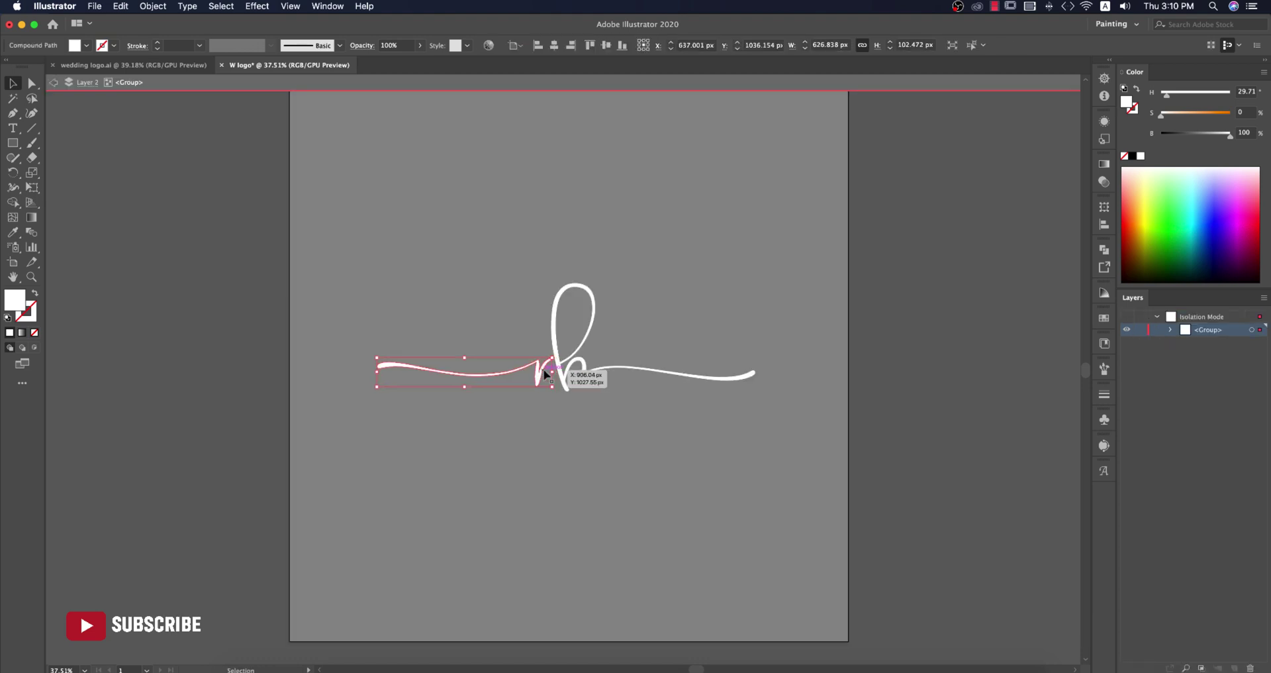
double_click(906, 408)
click(599, 370)
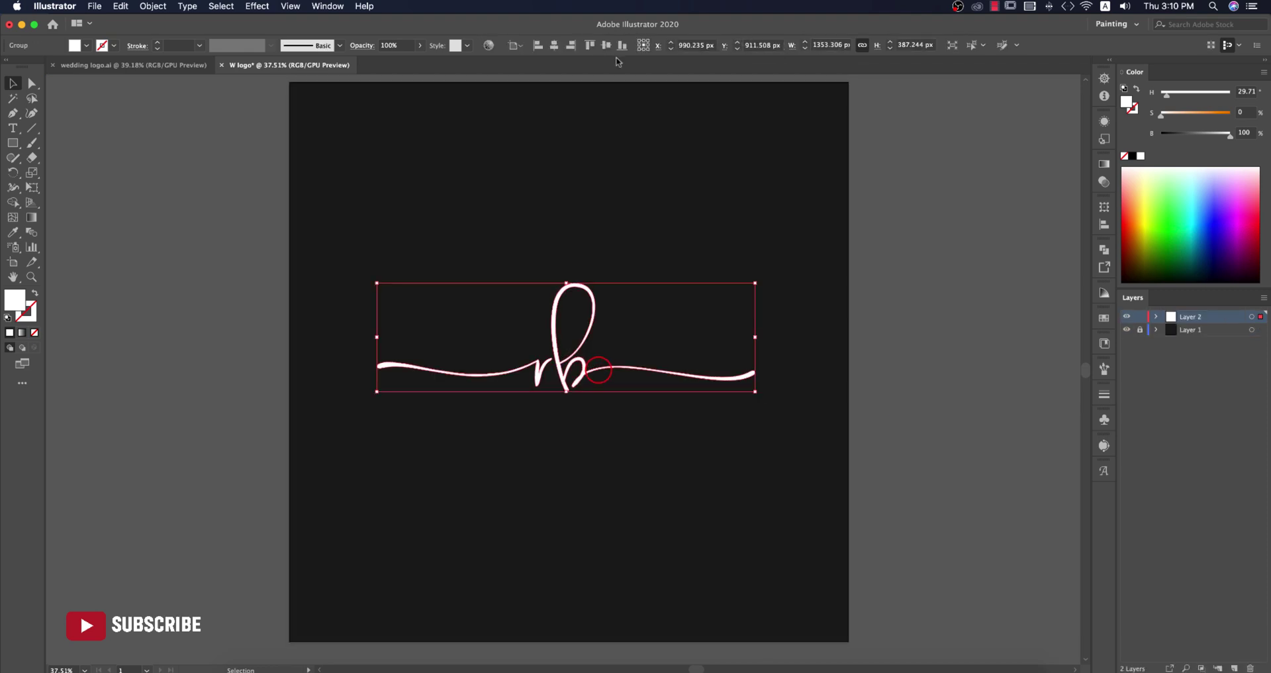
Recentre the rb group horizontally and nudge the r path so it meets the b
click(552, 46)
click(915, 293)
mouse_move(545, 373)
mouse_down()
mouse_move(576, 365)
mouse_move(549, 370)
mouse_up()
double_click(549, 371)
scroll(548, 367, up, 6)
drag(557, 300, 595, 346)
scroll(603, 345, down, 6)
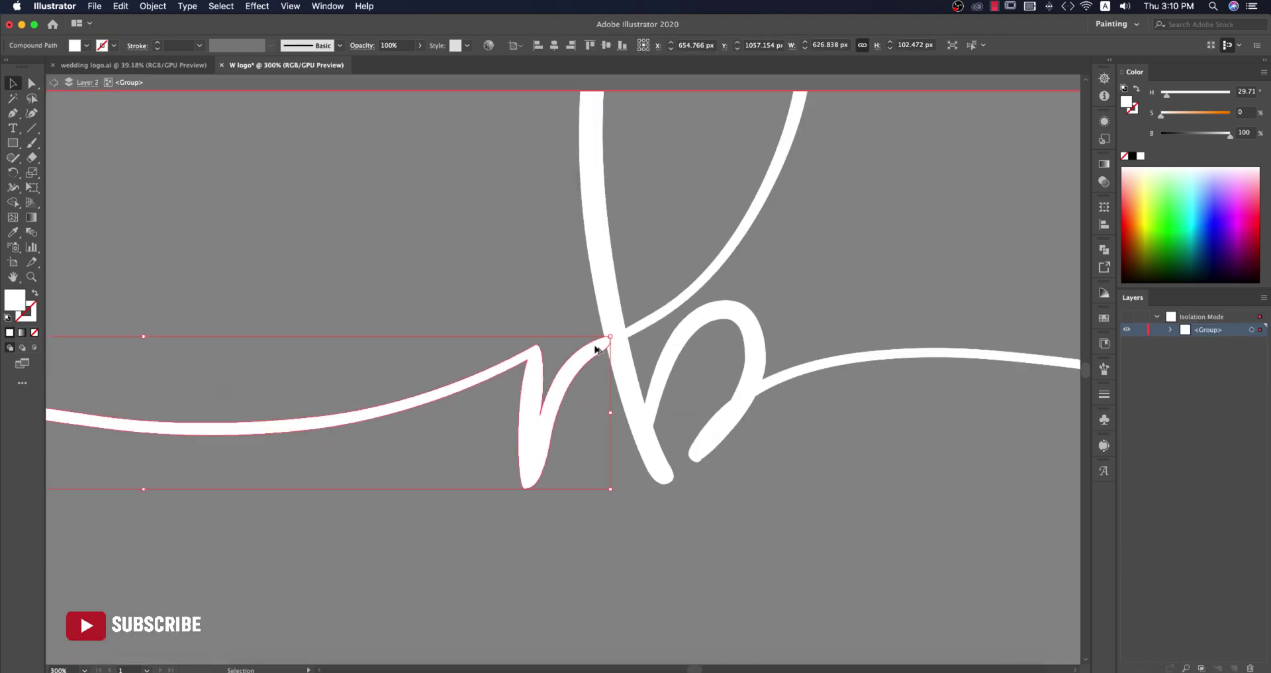
double_click(309, 306)
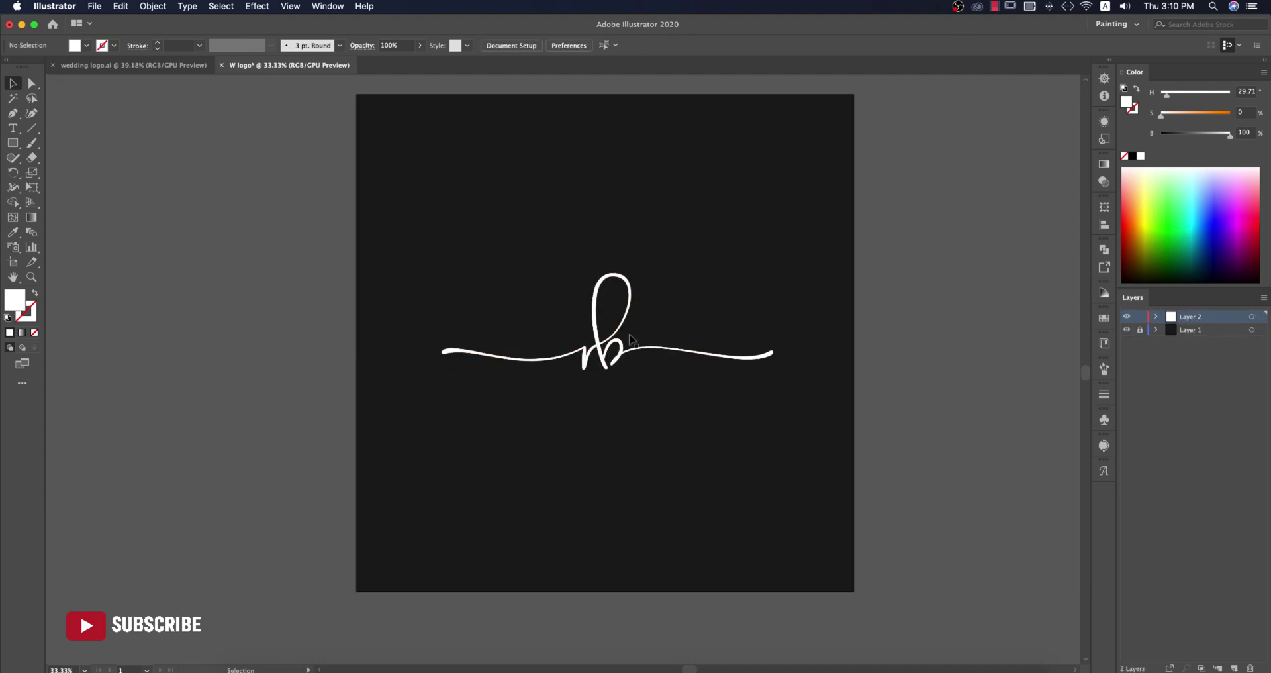
key(super+a)
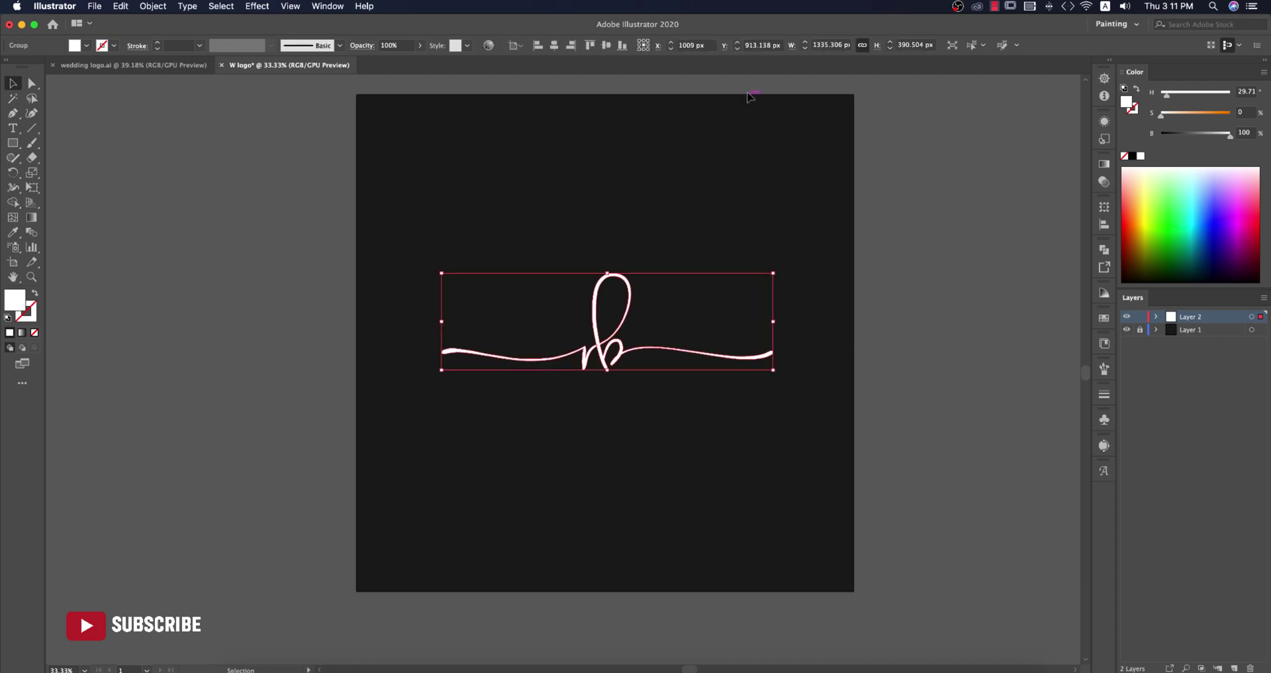
Draw an 850 px circle centred on the rb monogram as a white outline
click(897, 371)
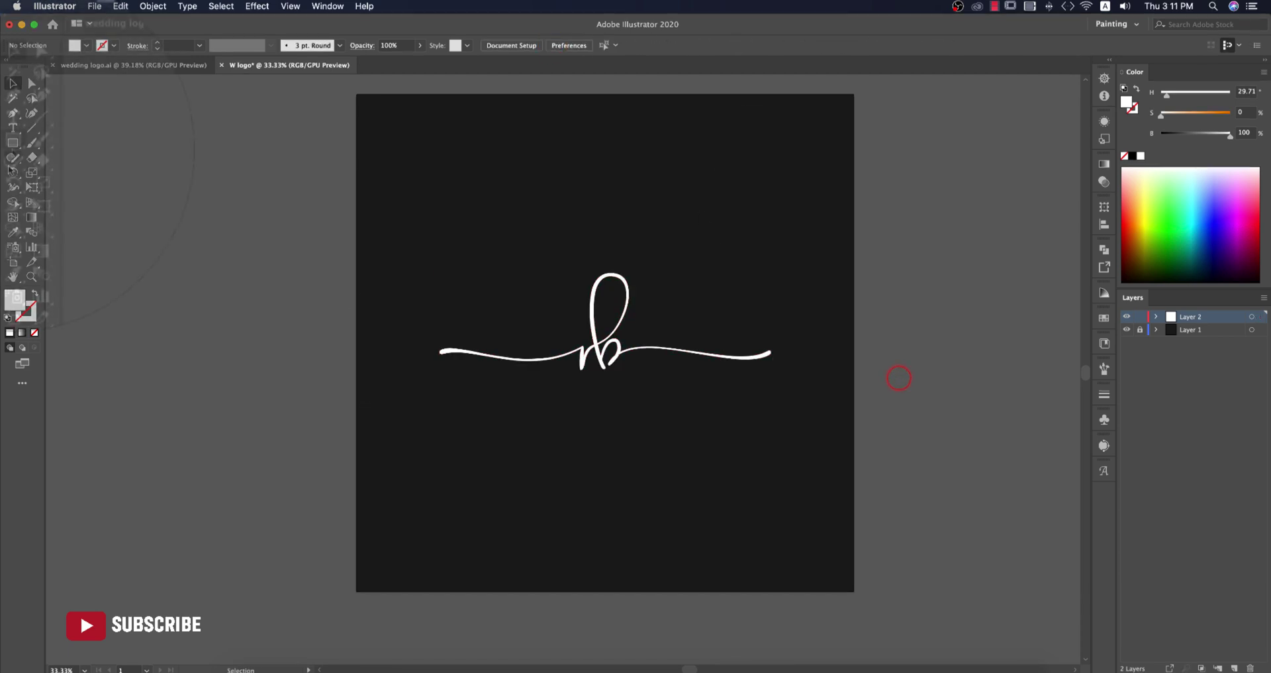
click(13, 142)
click(66, 172)
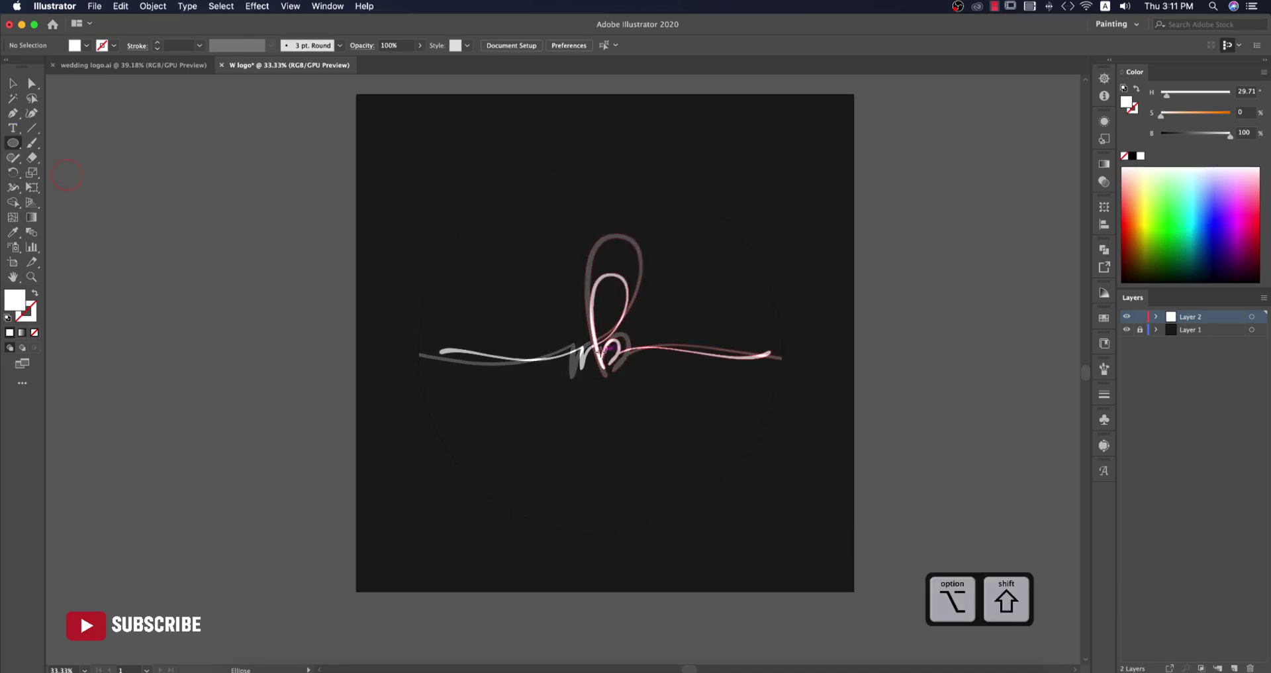
mouse_move(600, 352)
mouse_down()
mouse_move(648, 398)
mouse_move(654, 475)
mouse_move(651, 455)
mouse_up()
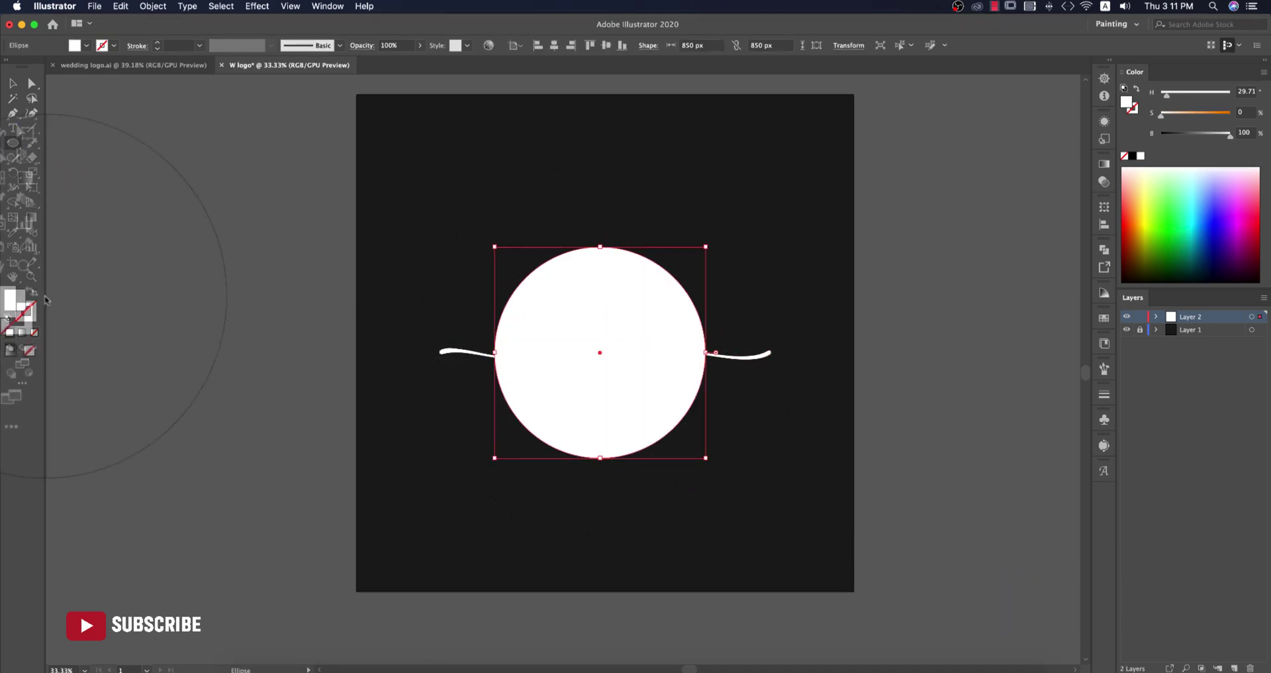
click(34, 293)
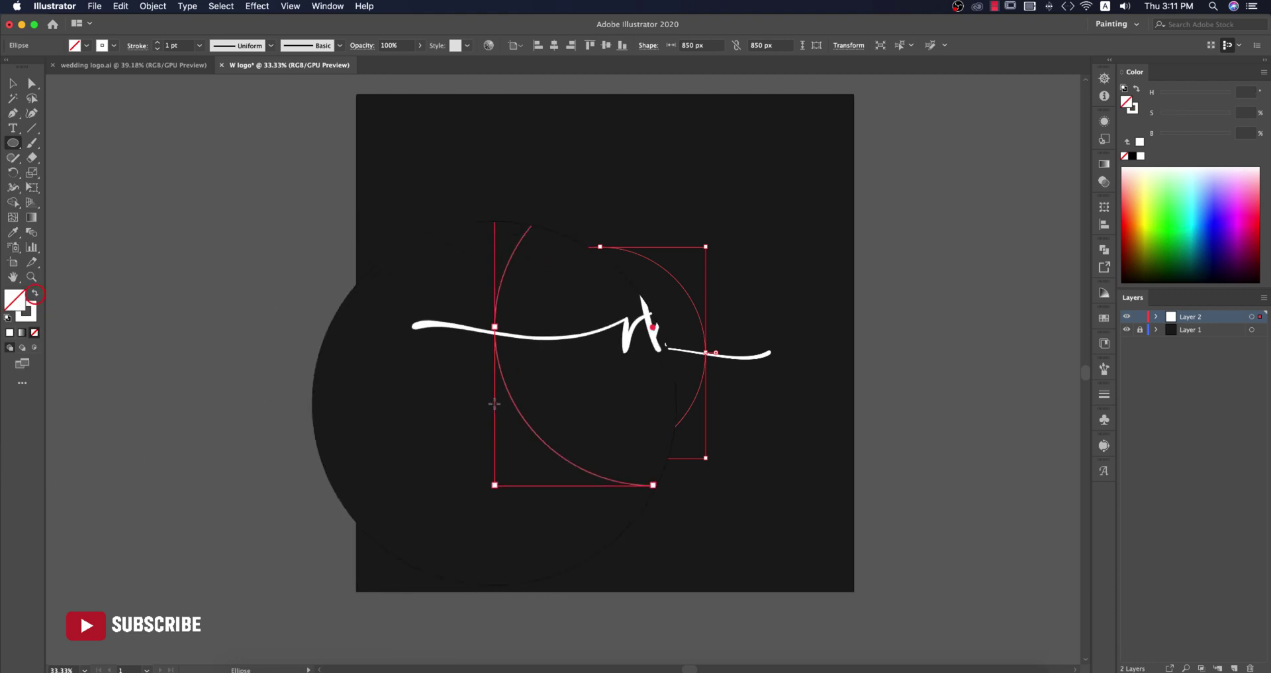
Thicken the circle's white stroke, stepping from 3 pt through 5 pt to 6 pt and heavier
click(200, 45)
click(217, 140)
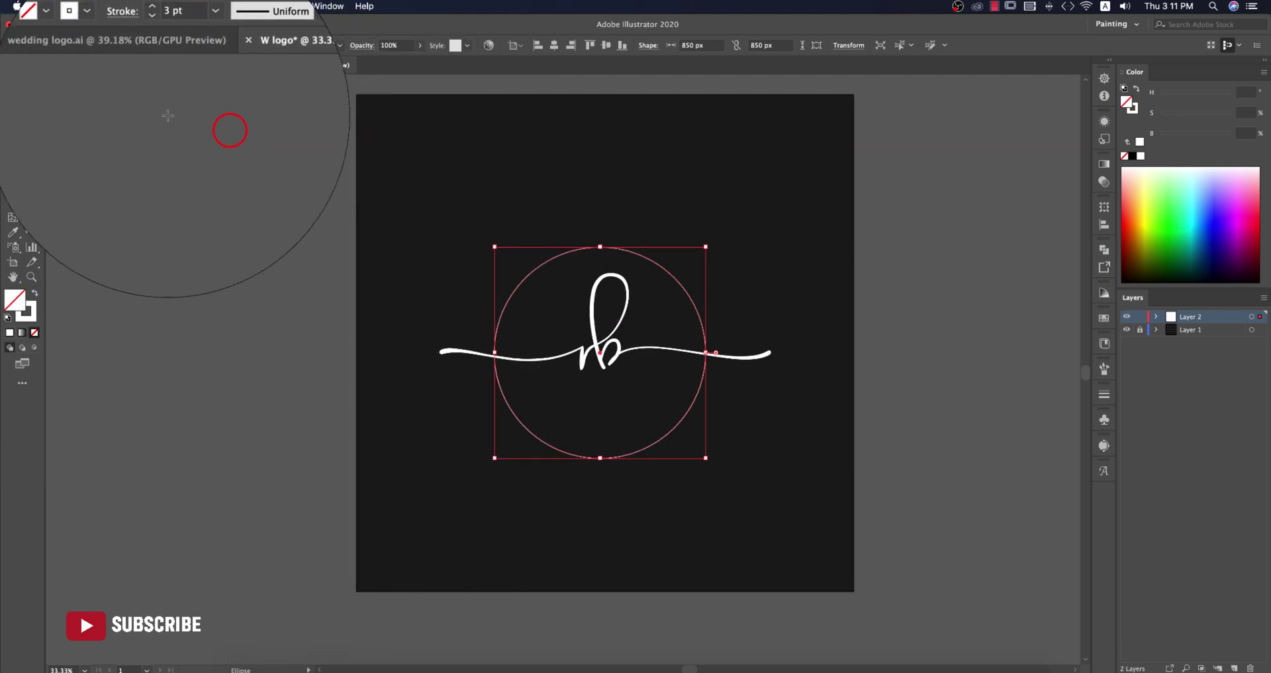
click(200, 45)
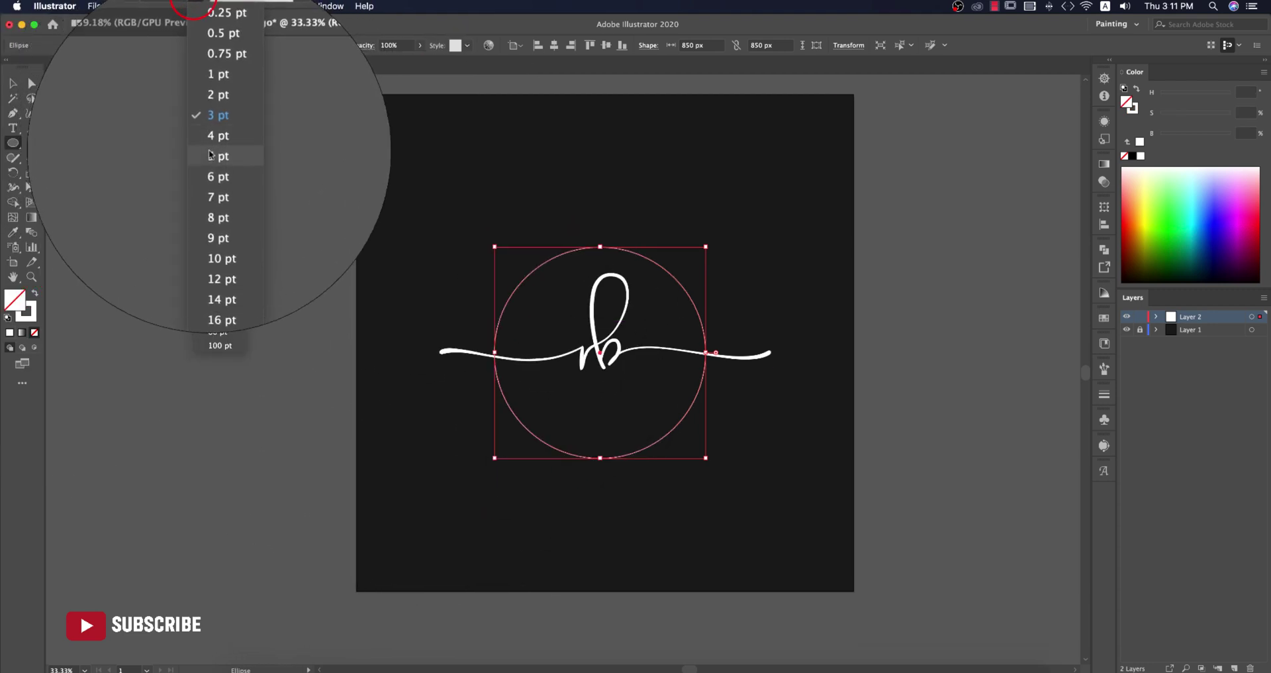
click(209, 151)
click(12, 84)
key(super+shift+a)
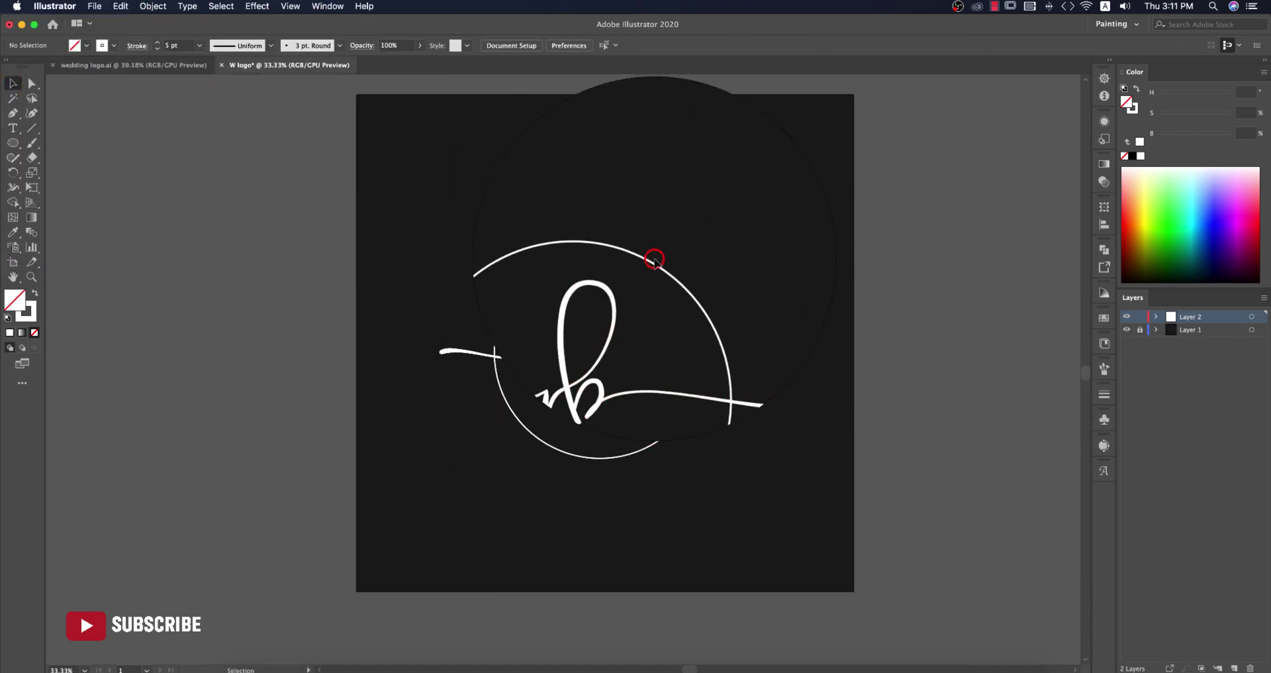
click(655, 259)
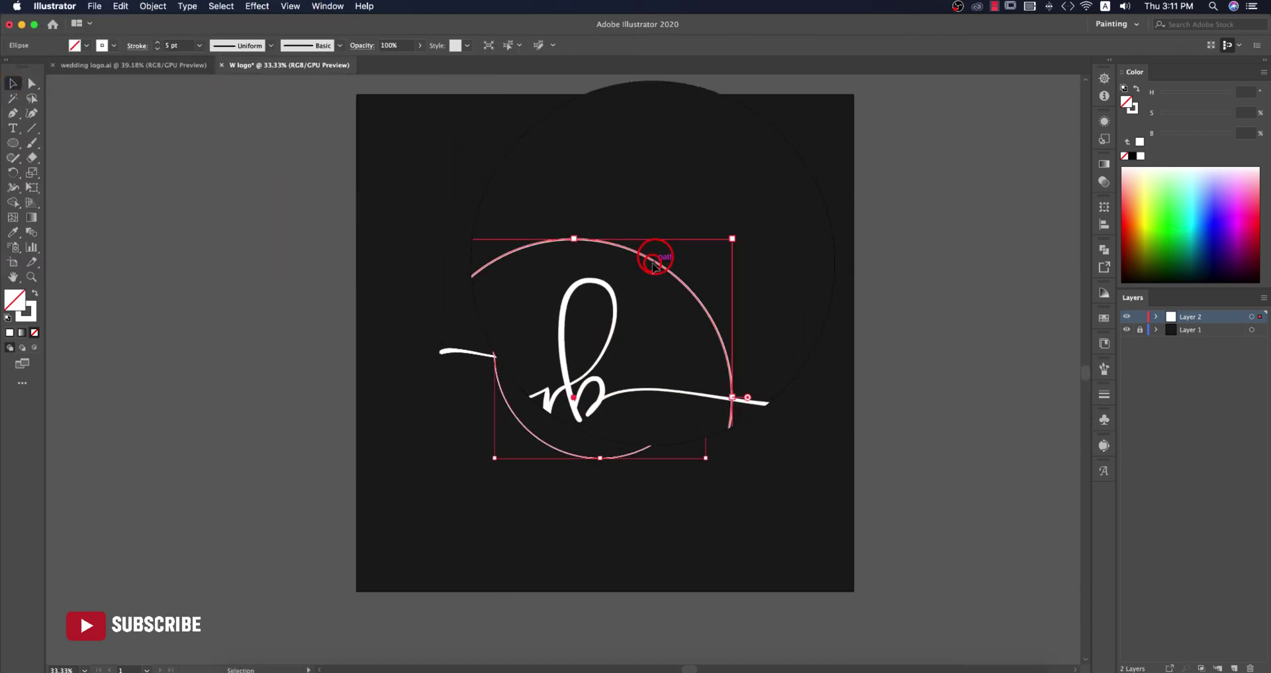
click(199, 45)
click(208, 169)
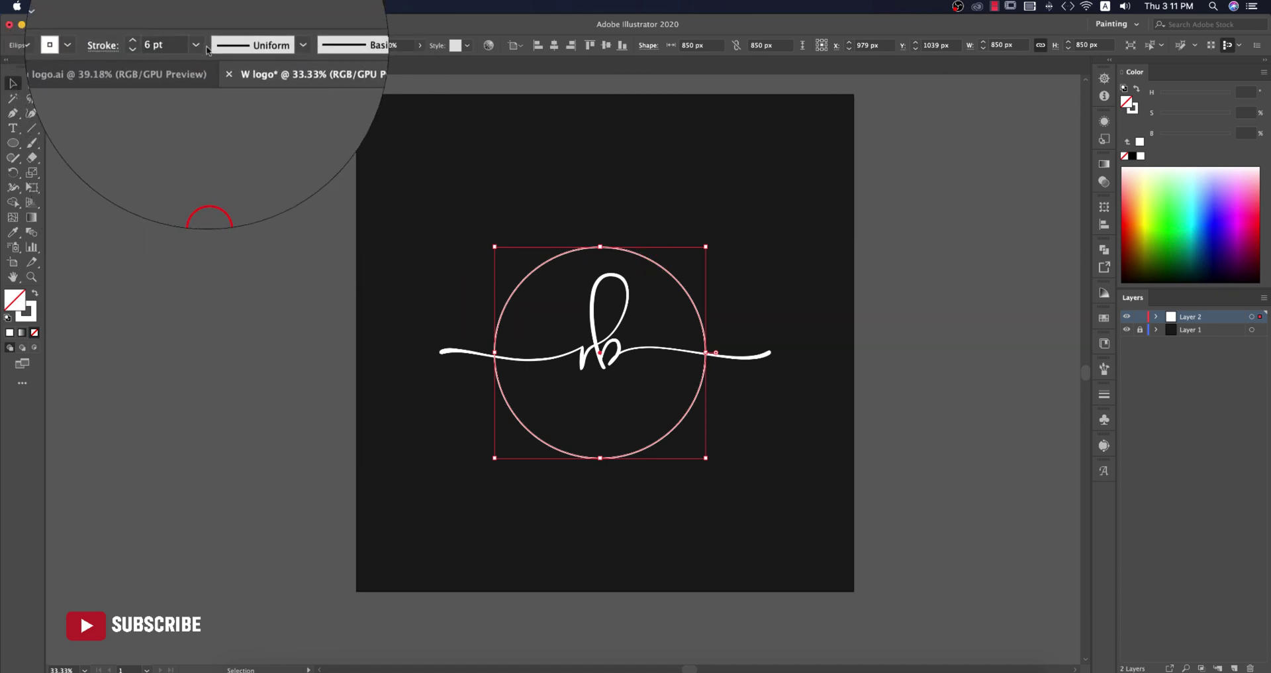
click(196, 44)
click(196, 203)
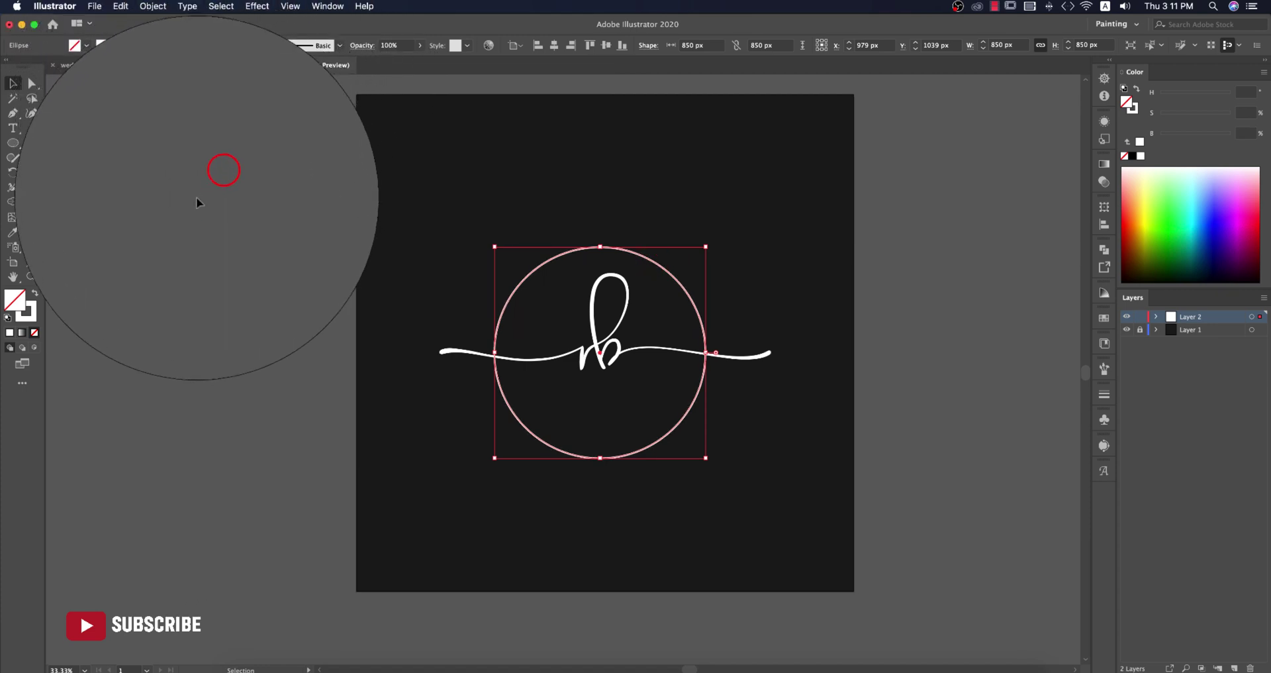
Expand the circle's stroke into a filled shape with Object > Expand
click(153, 6)
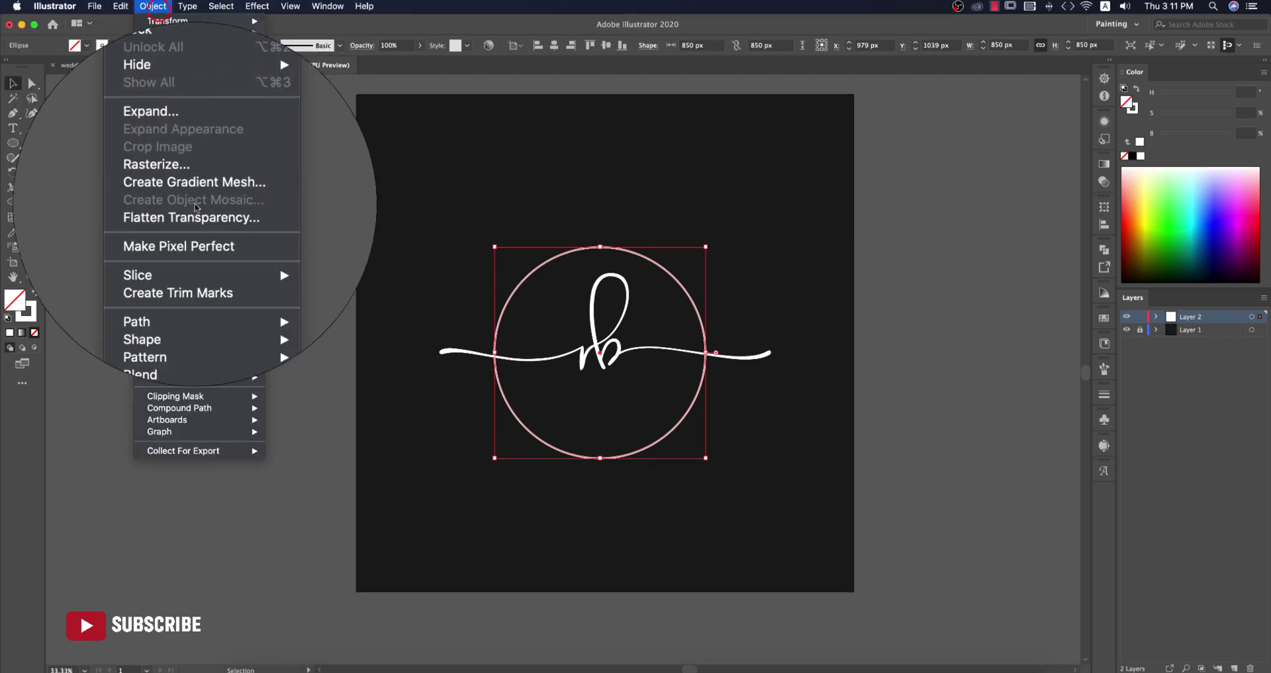
click(189, 145)
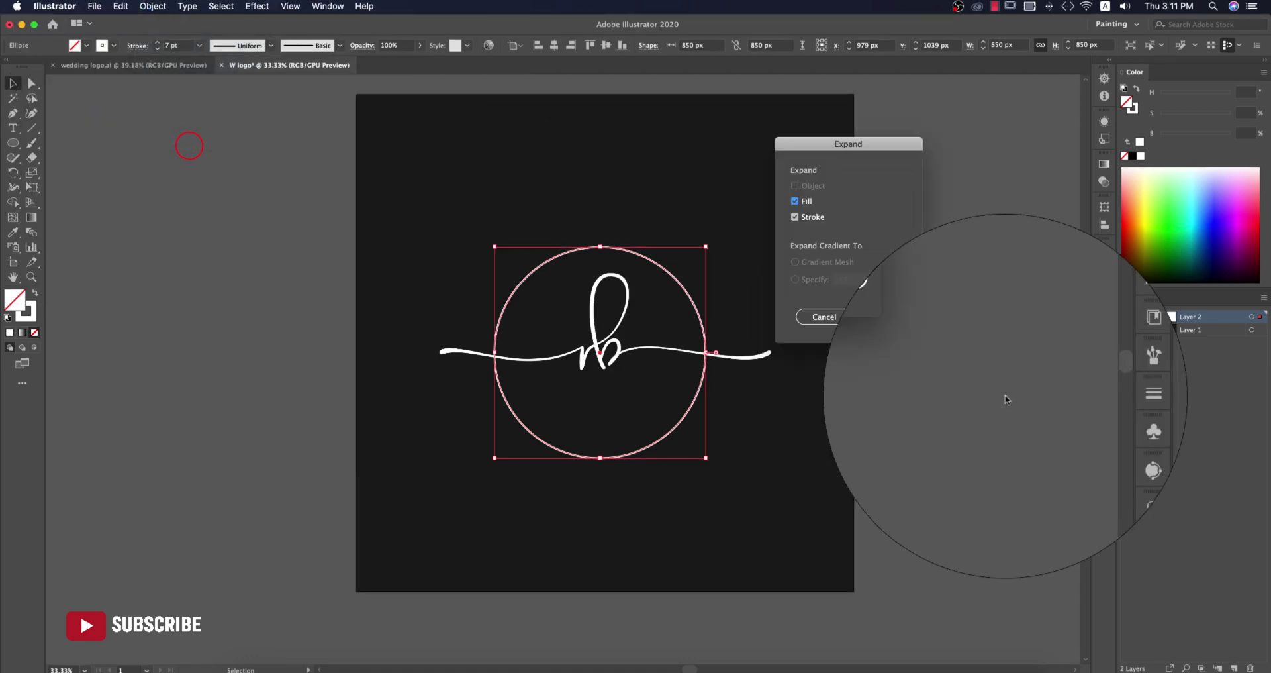
click(897, 316)
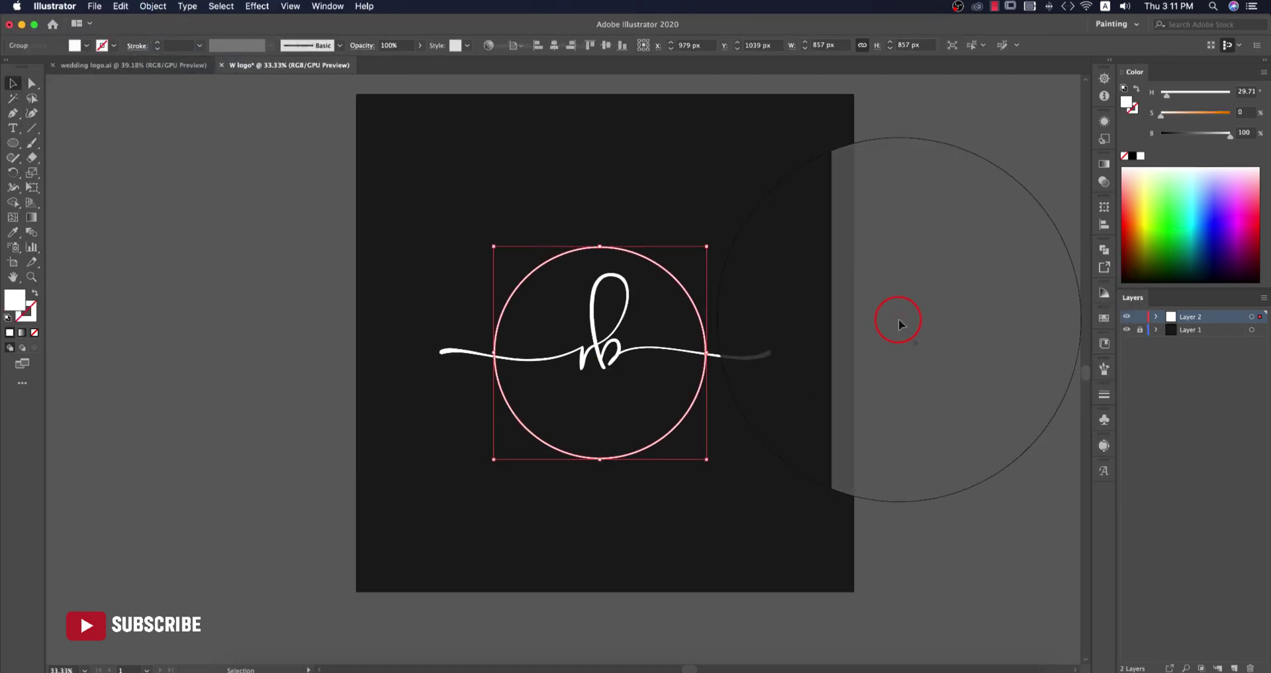
Align the circle and swash on their centres, group them, and centre the group on the artboard
drag(439, 225, 843, 488)
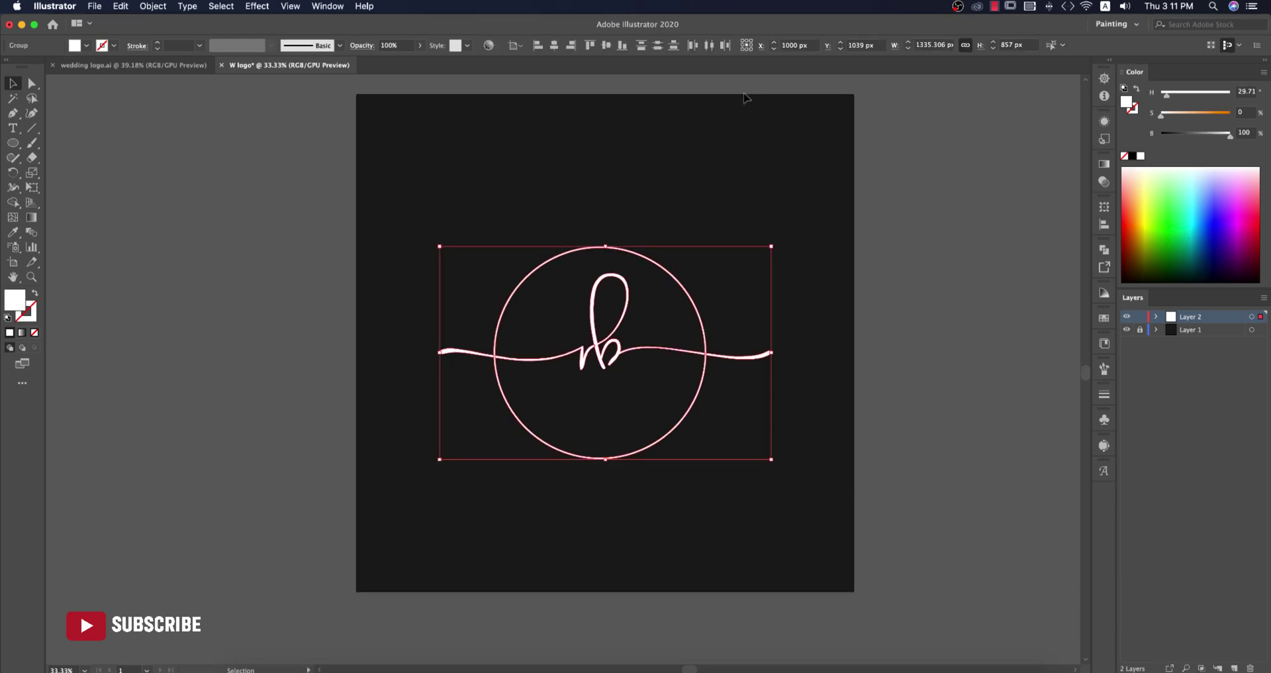
click(554, 45)
drag(788, 424, 482, 240)
click(606, 46)
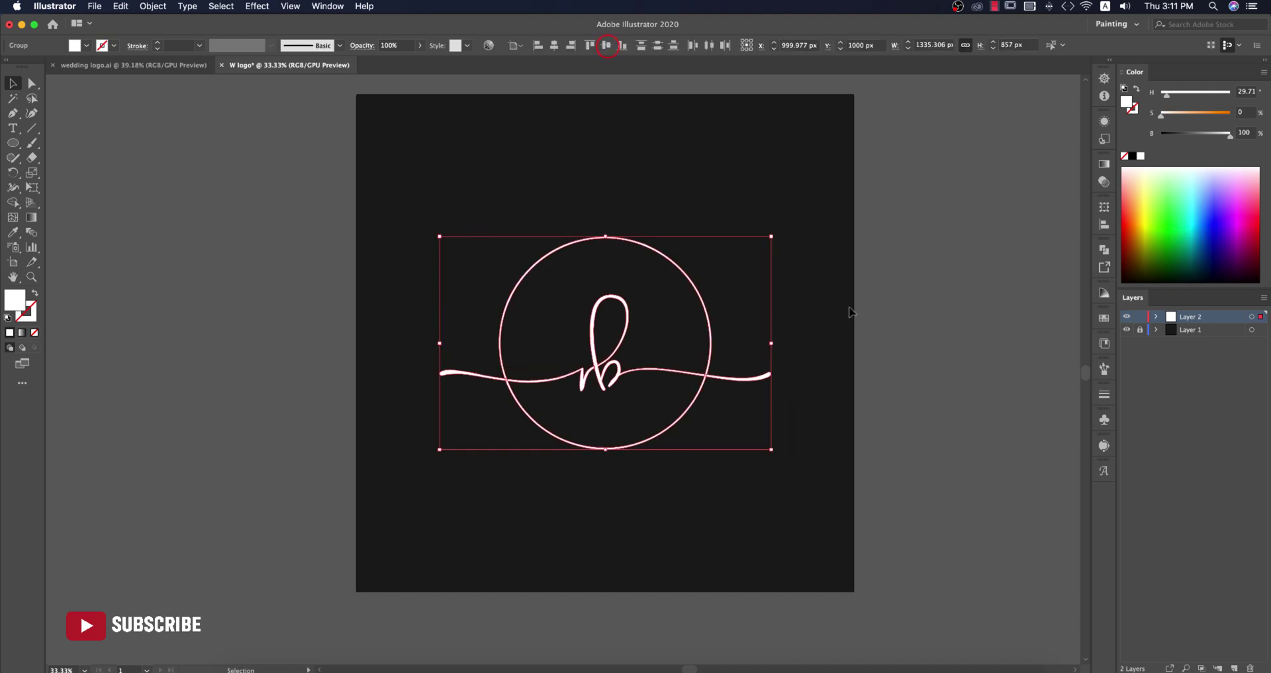
key(cmd+z)
click(351, 241)
drag(352, 240, 833, 471)
key(super+g)
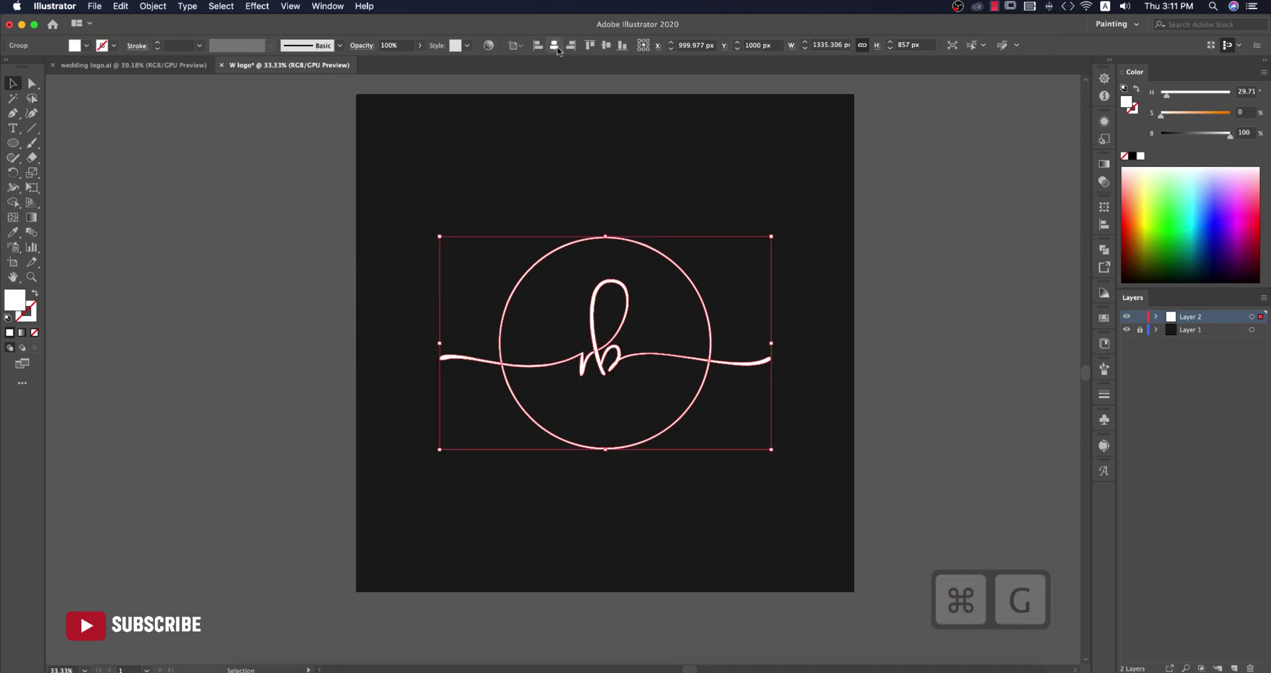
click(557, 47)
click(901, 358)
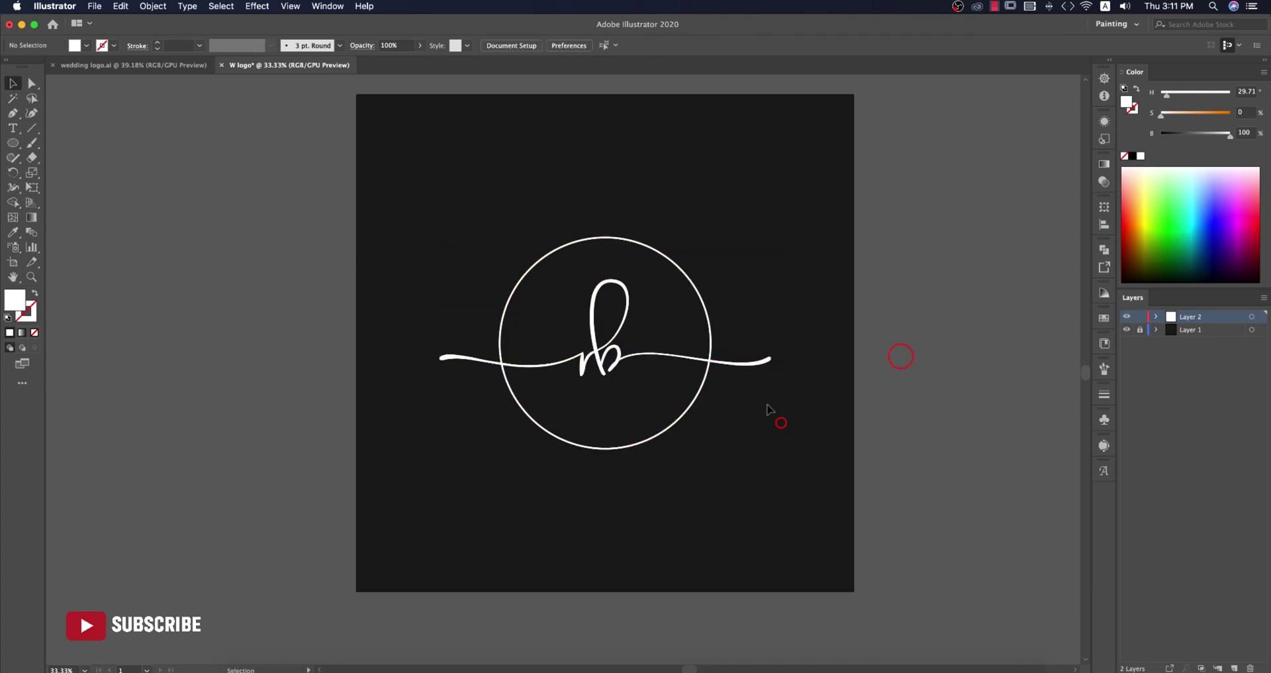
Ungroup the logo into a separate circle and rb script, then deselect
drag(755, 397, 748, 355)
right_click(714, 356)
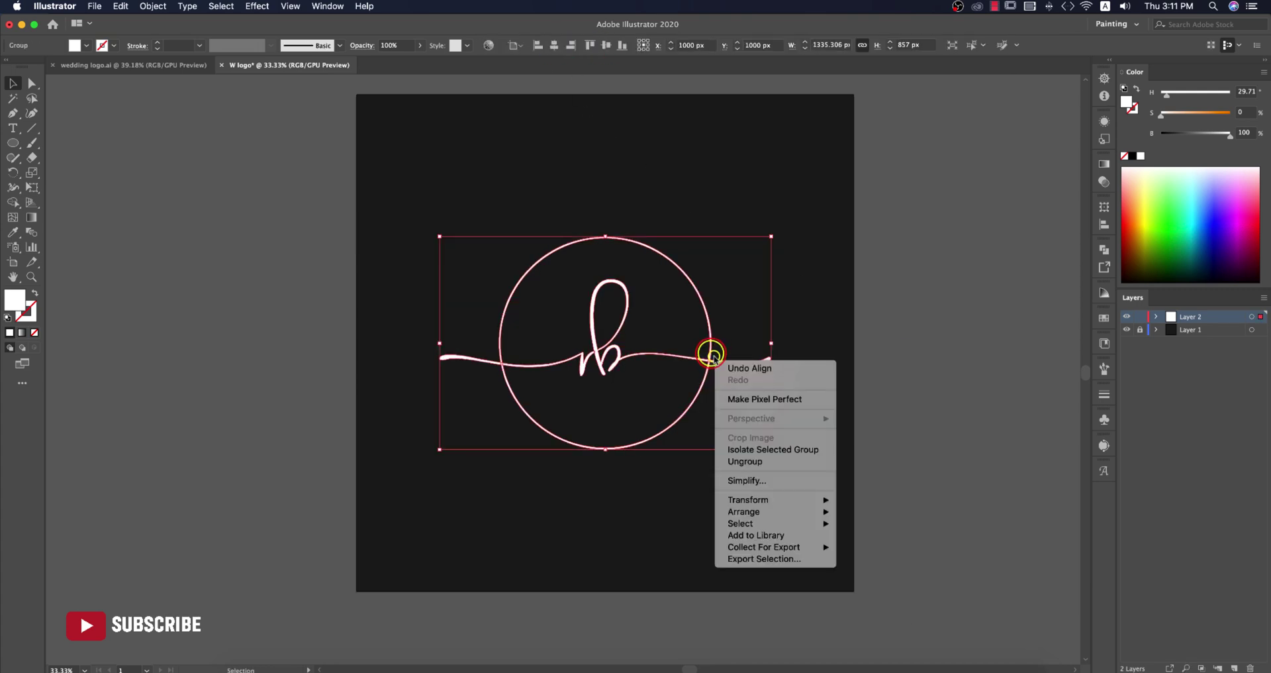
click(747, 462)
click(917, 445)
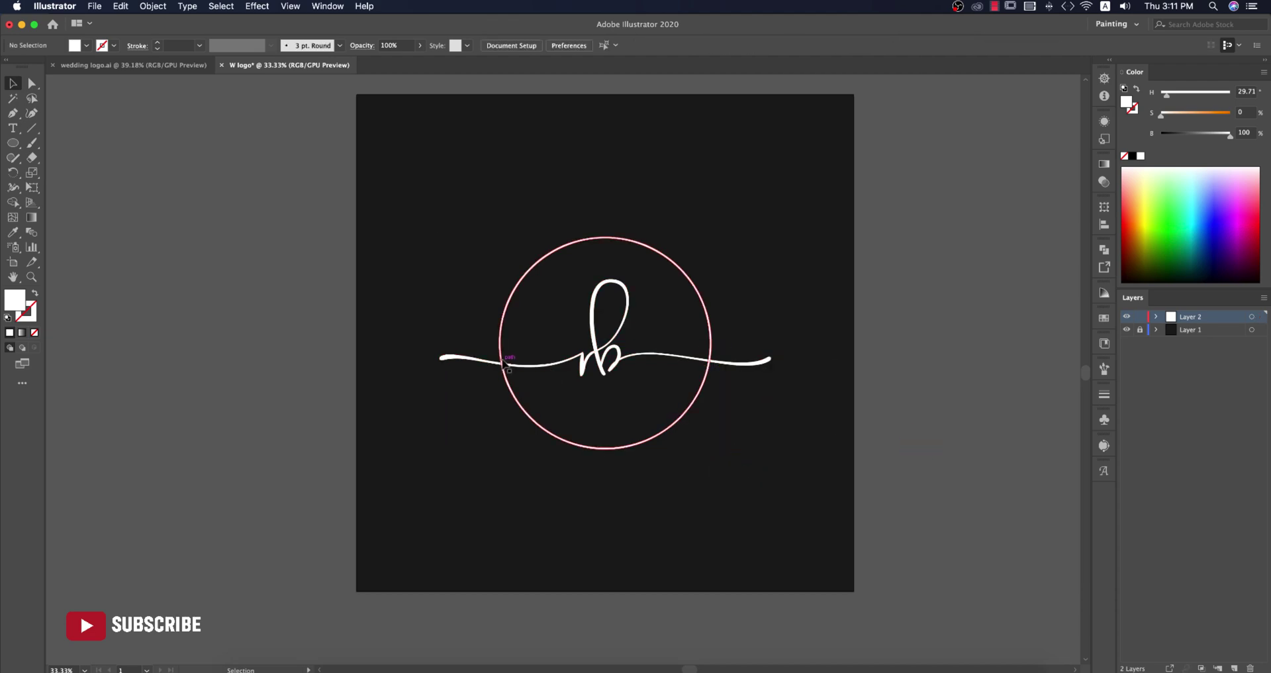
Draw a horizontal bar across the logo's middle and centre it horizontally on the artboard
drag(13, 143, 93, 144)
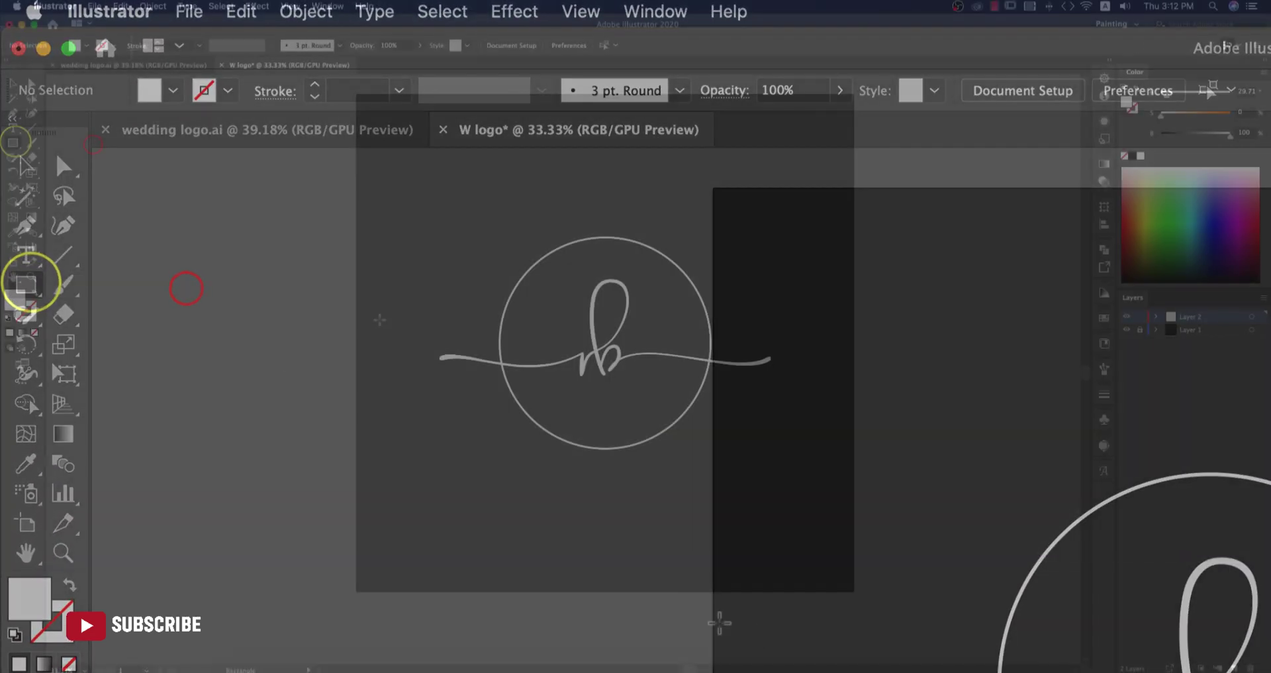
drag(480, 344, 725, 376)
click(15, 84)
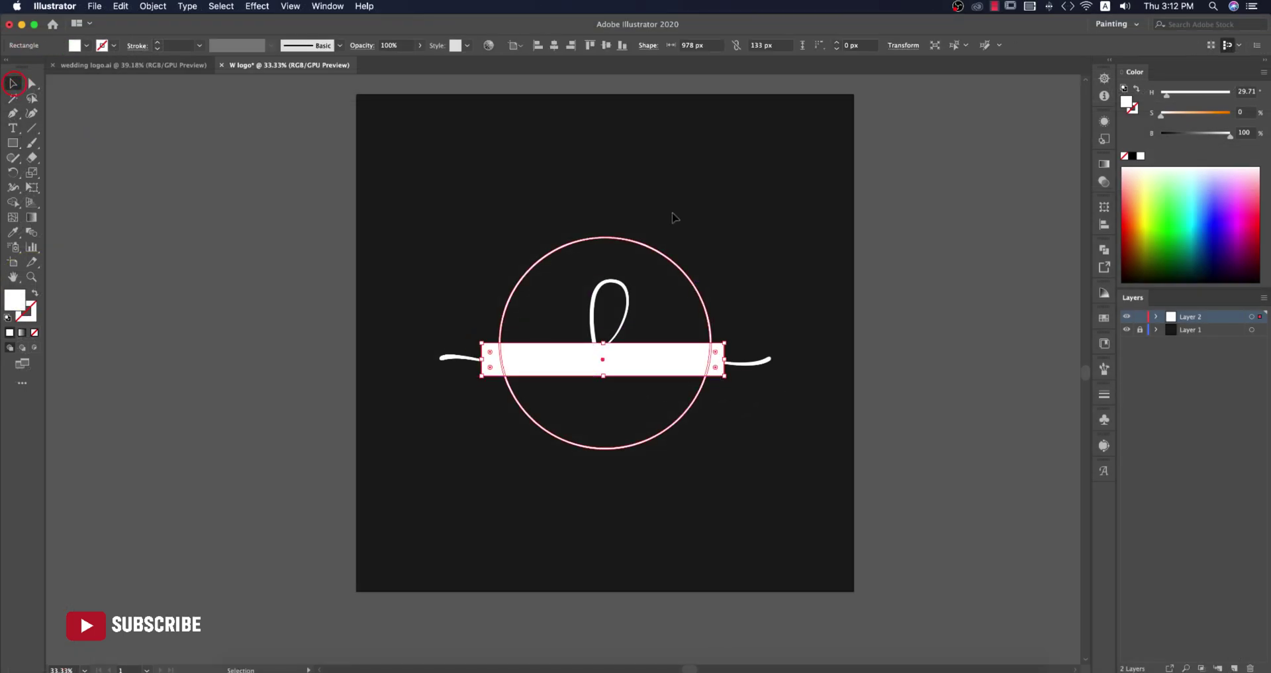
click(554, 46)
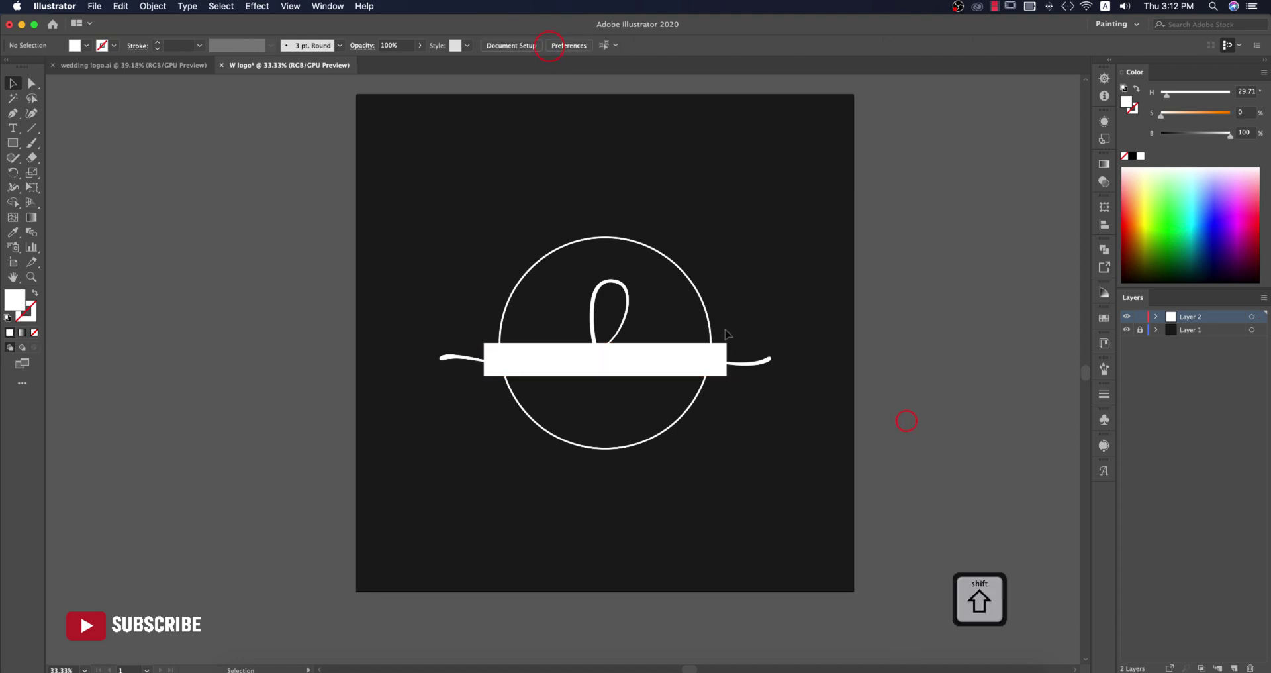
Subtract the bar from the circle using Pathfinder's Minus Front
shift+click(709, 361)
shift+click(708, 320)
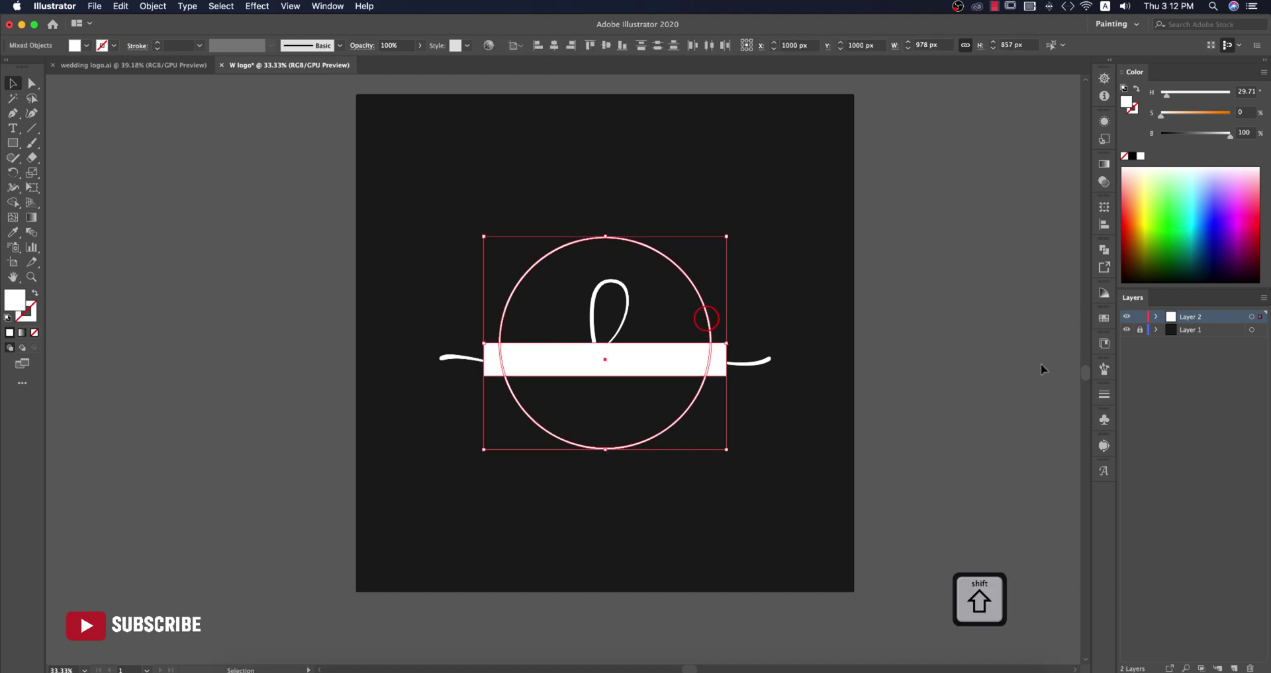
click(1105, 249)
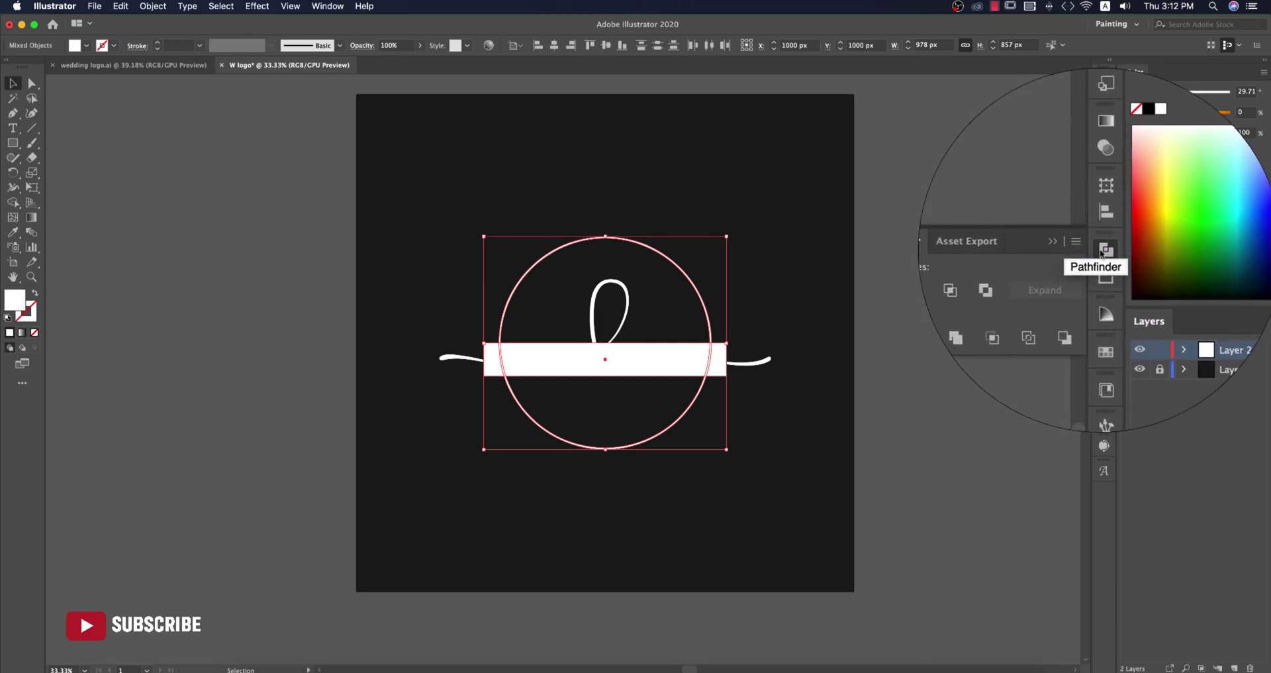
click(328, 6)
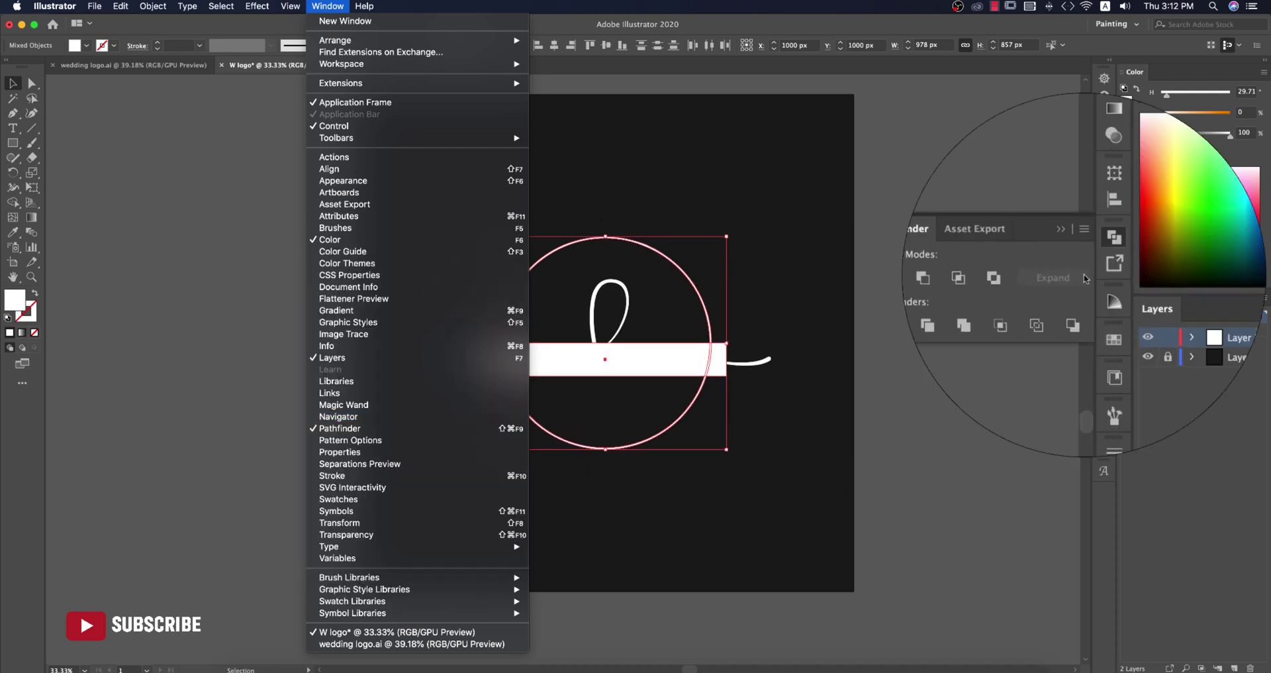
click(354, 429)
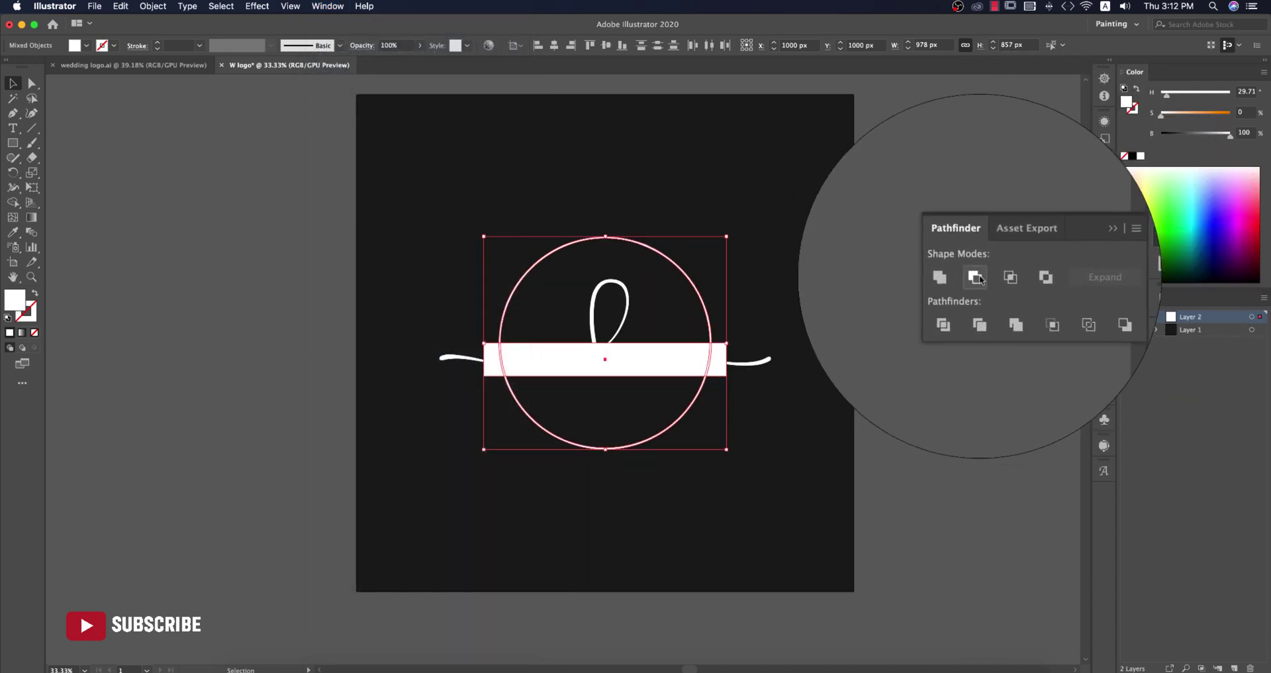
click(976, 276)
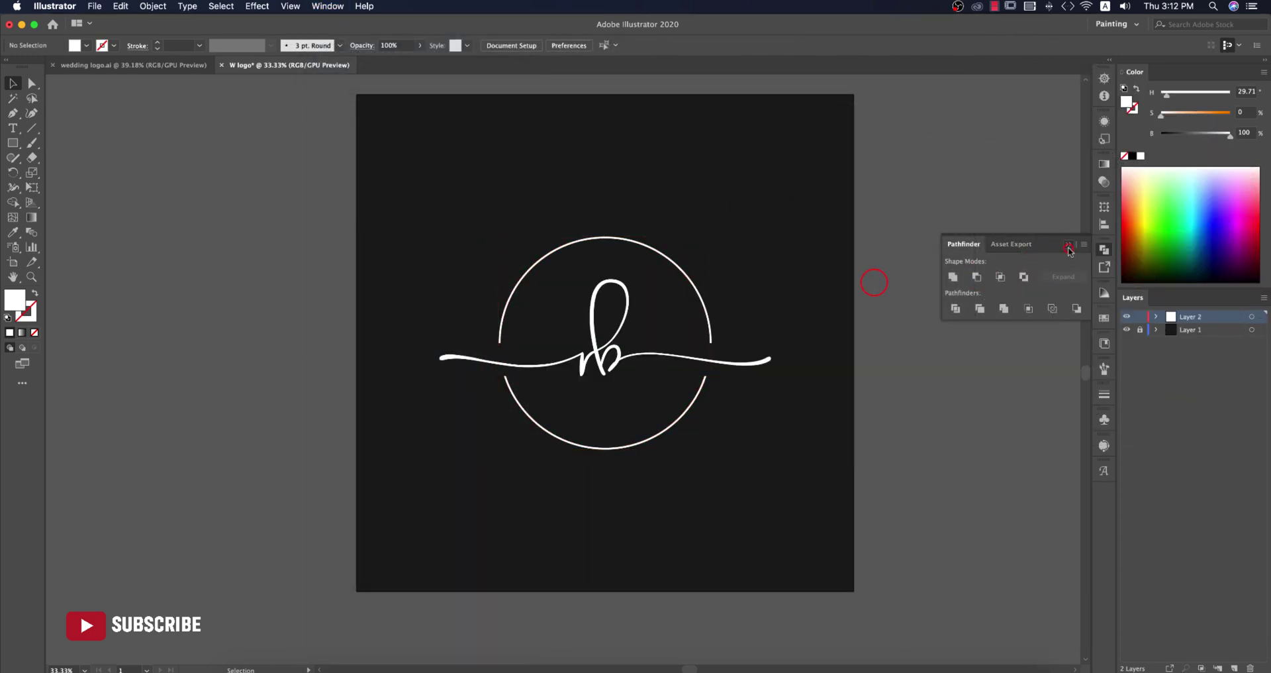
Add the text 'photography' below the circle in Nexa Bold
click(1068, 247)
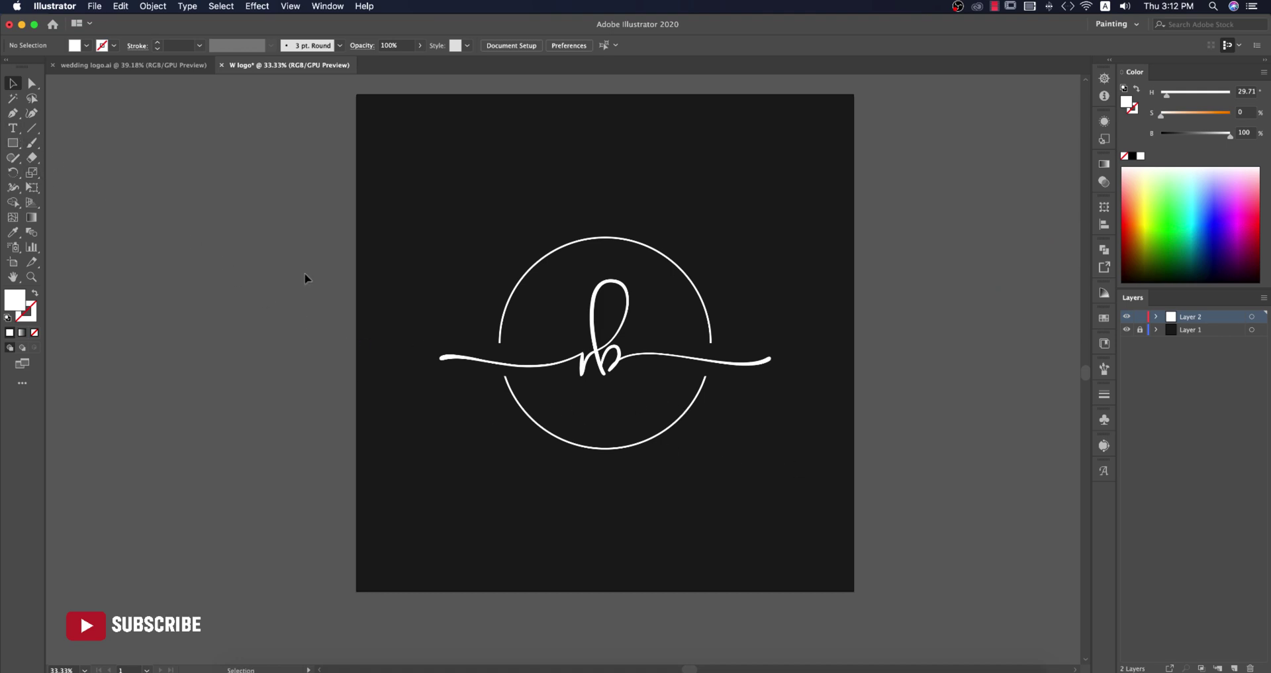
click(13, 128)
scroll(531, 410, up, 2)
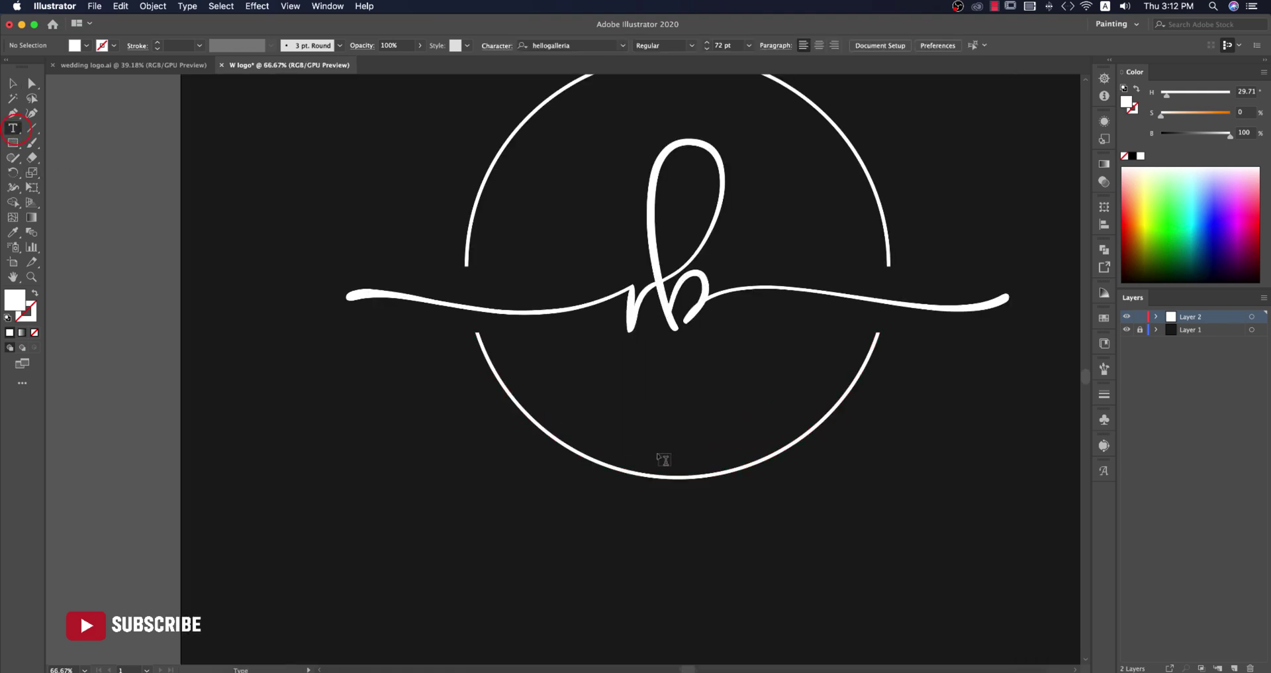
scroll(672, 457, down, 1)
scroll(645, 430, down, 3)
click(642, 435)
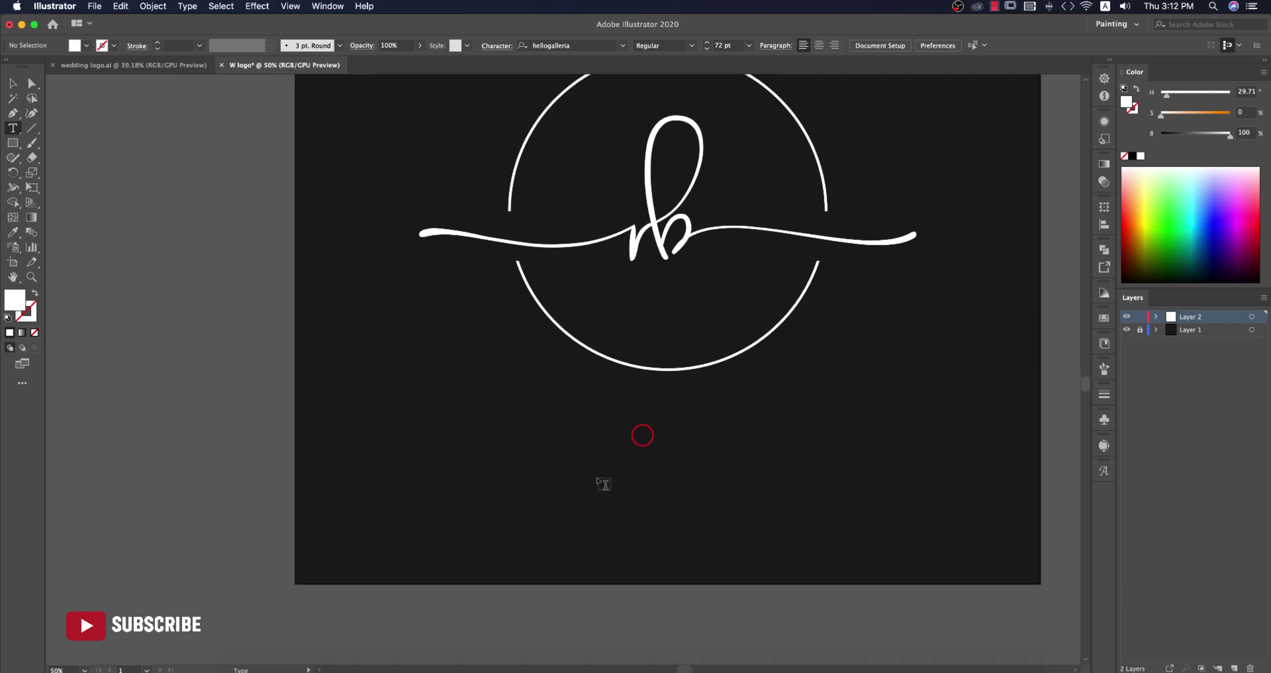
key(t)
click(553, 480)
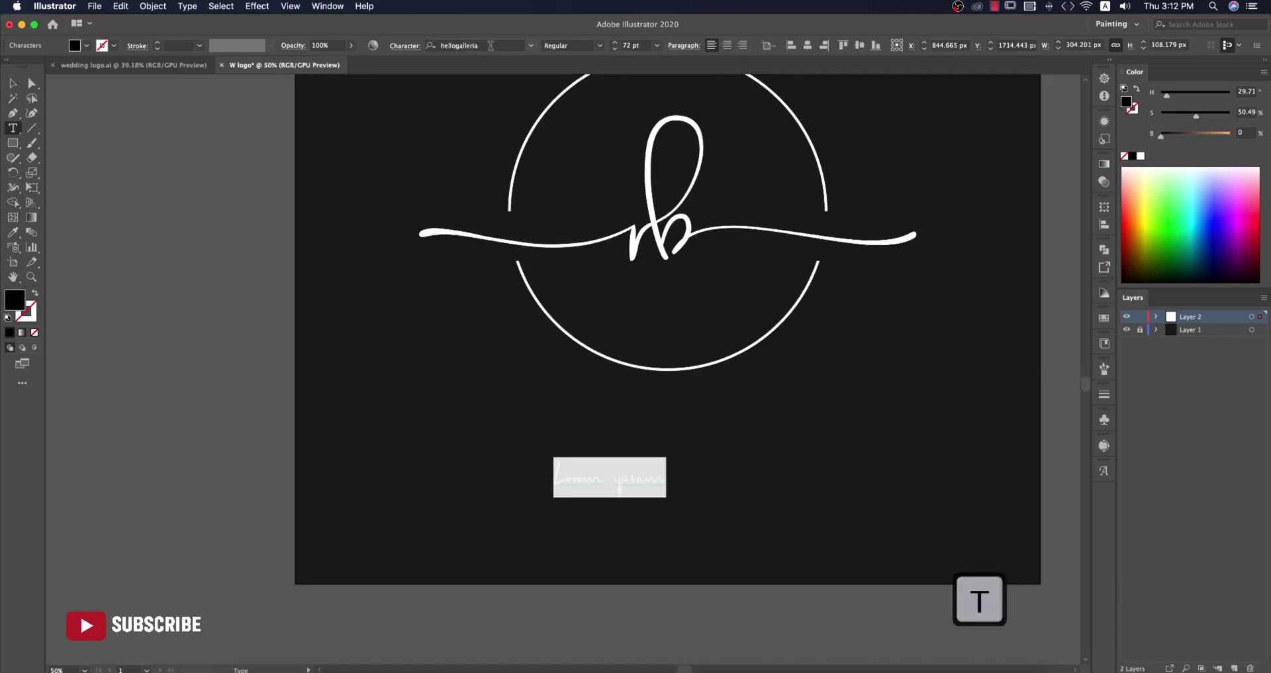
click(491, 45)
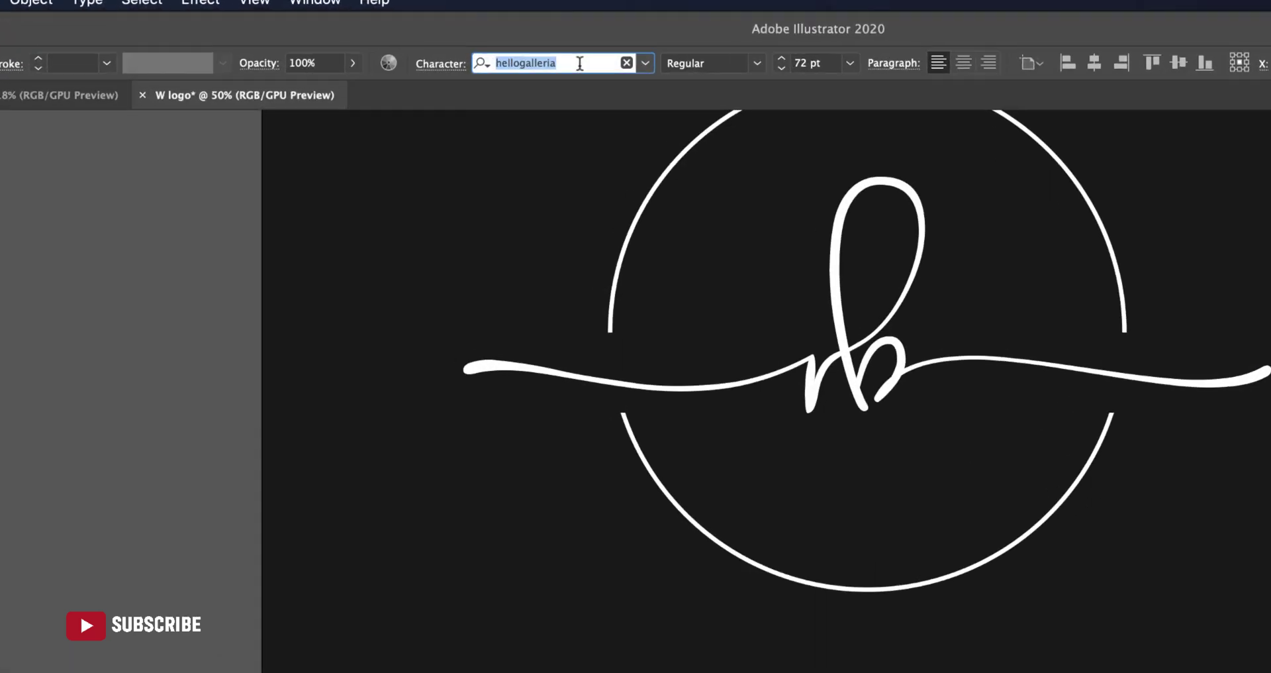
text(nexa)
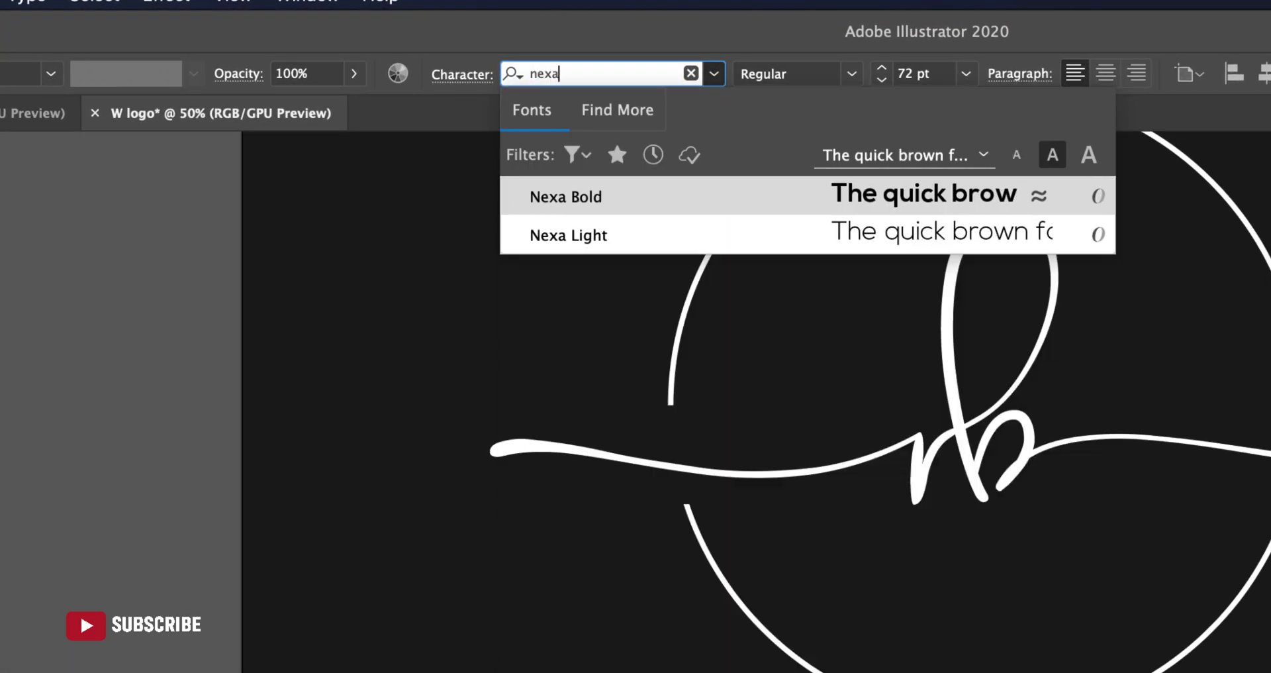
click(894, 194)
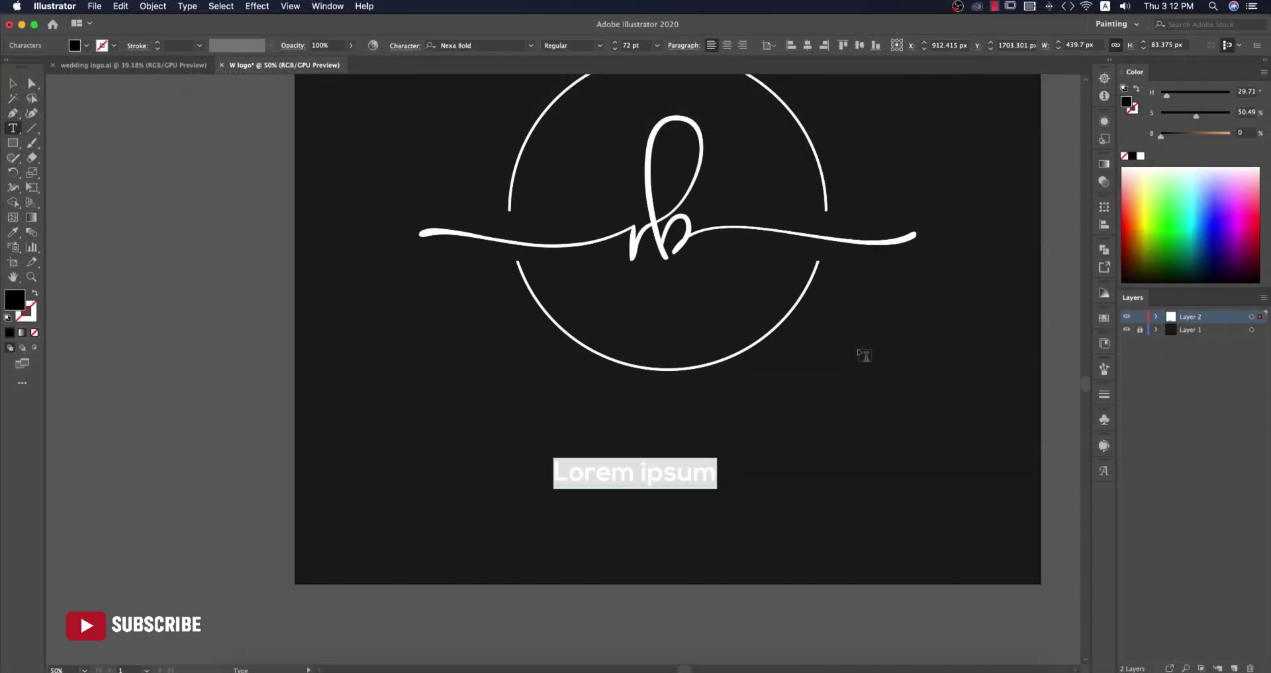
text(photog)
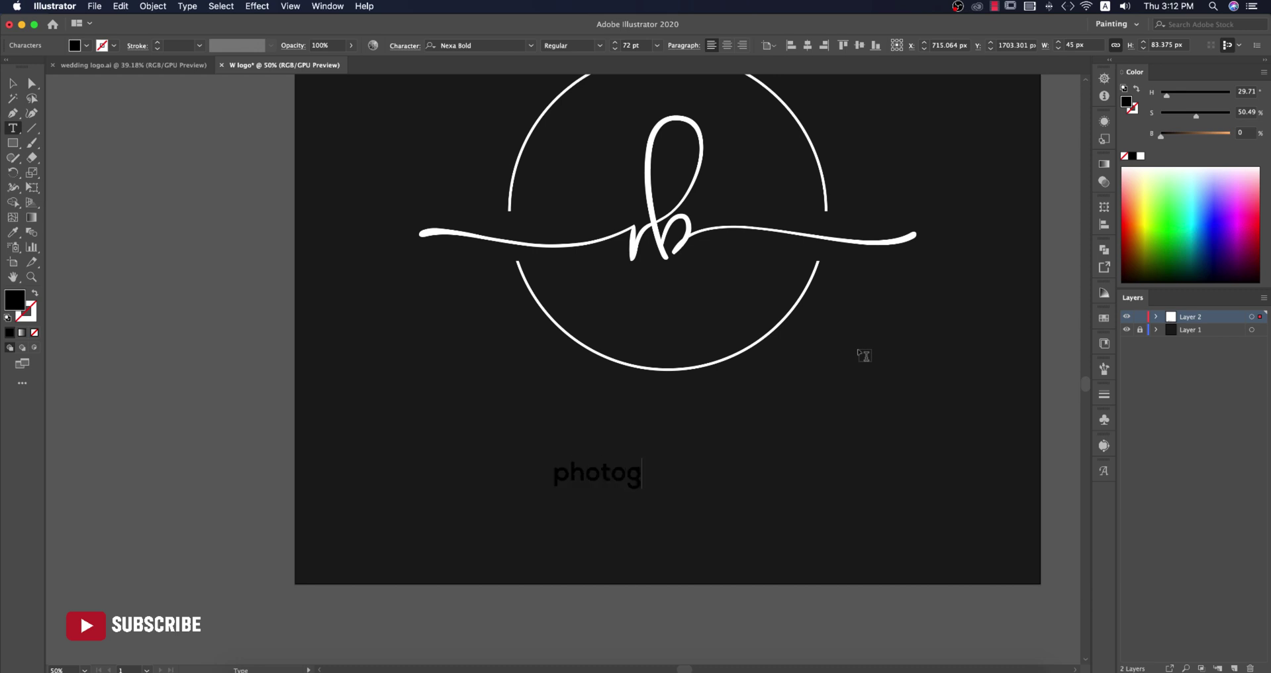
text(raphy)
Make the text white, All Caps, 40 pt, with 200 letter spacing
key(super+a)
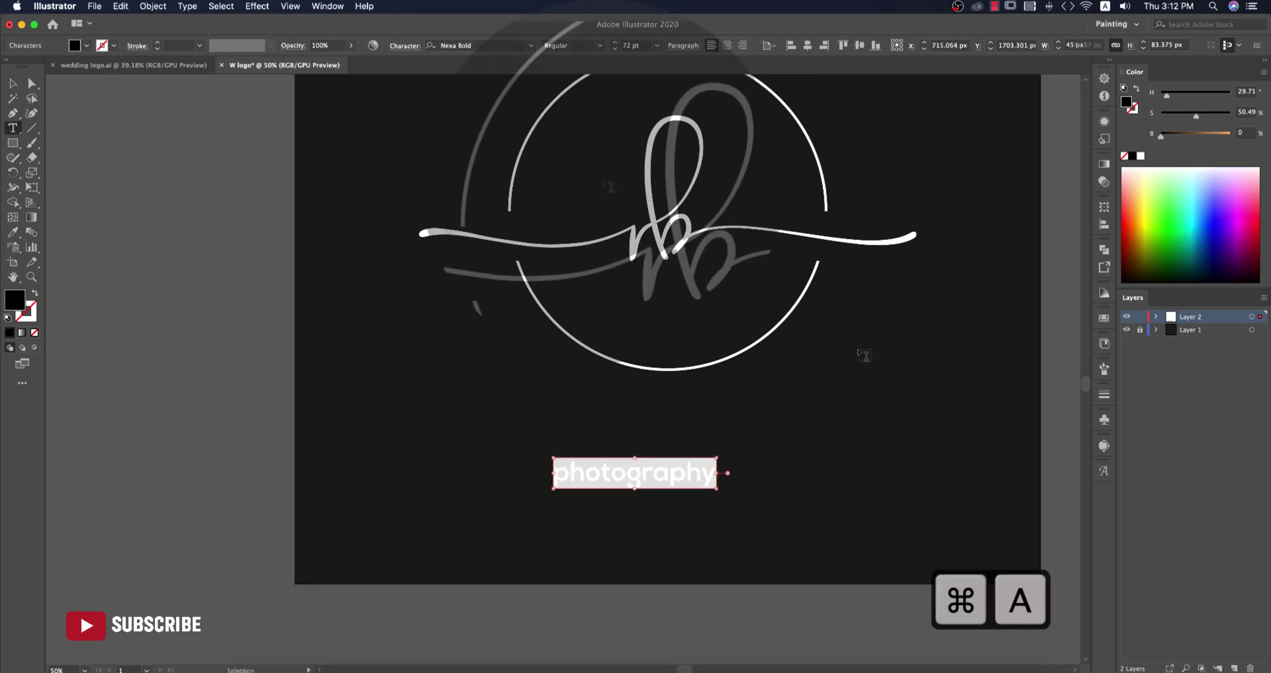
click(87, 47)
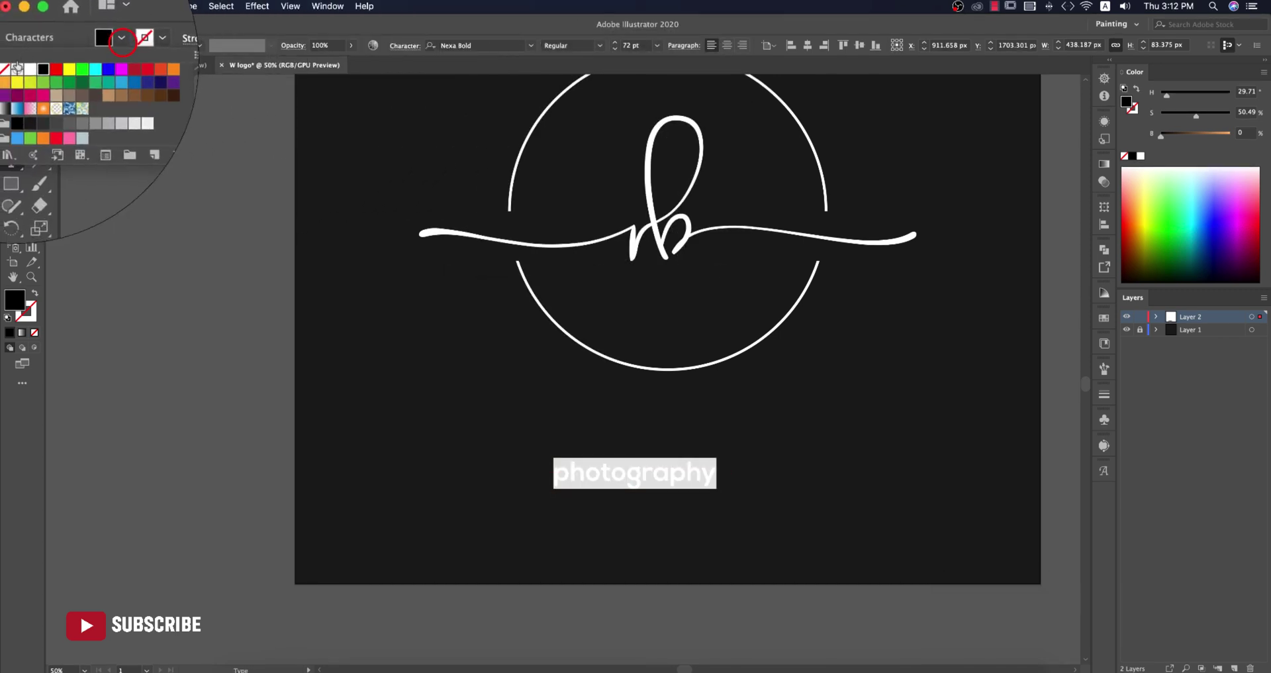
click(104, 104)
click(405, 45)
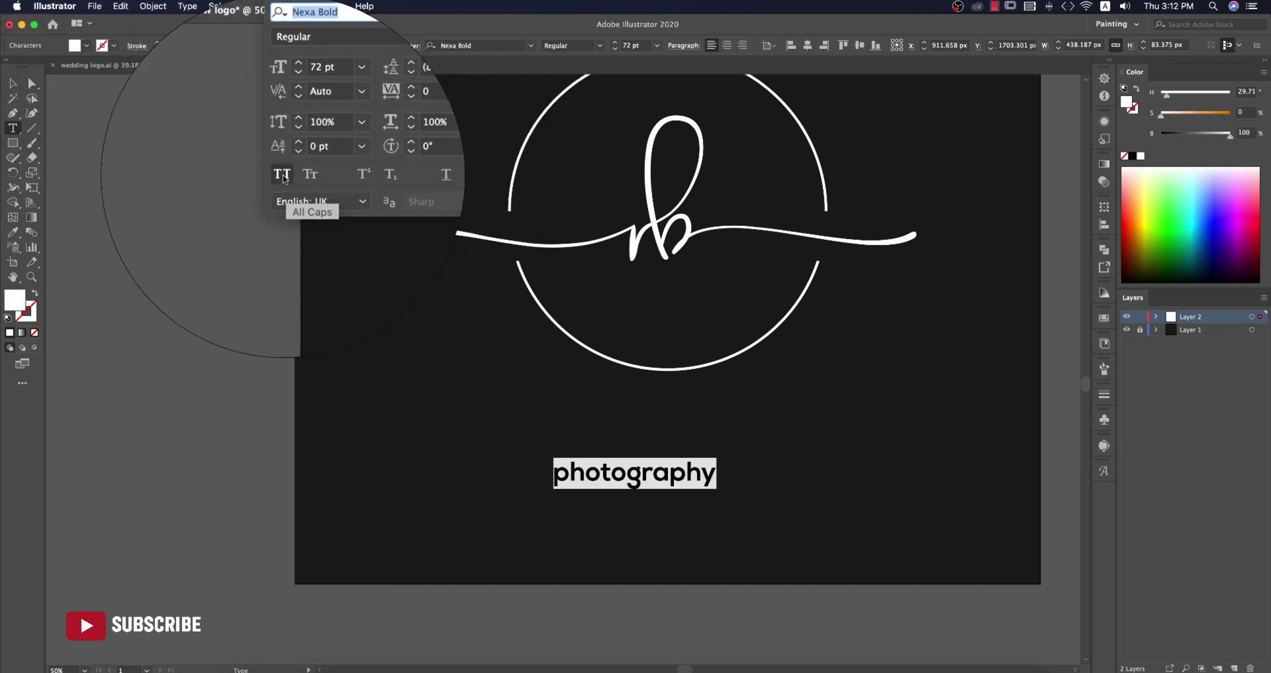
click(278, 174)
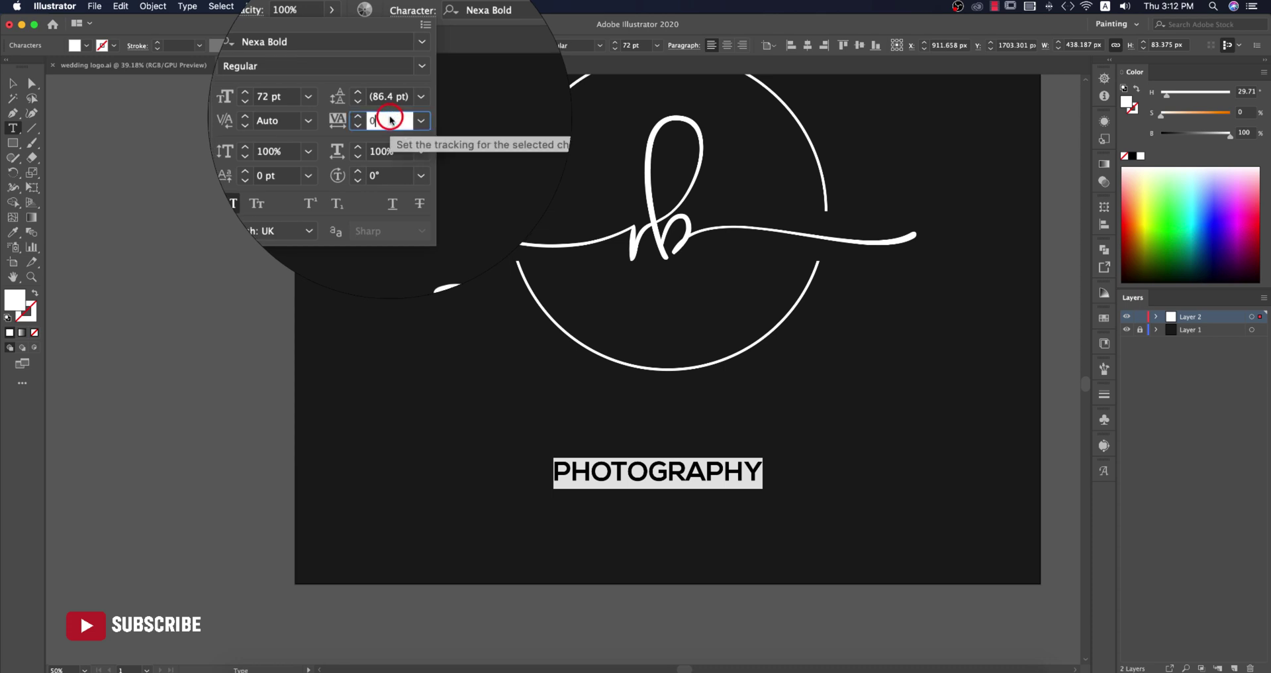
click(315, 102)
text(40)
key(Return)
click(410, 120)
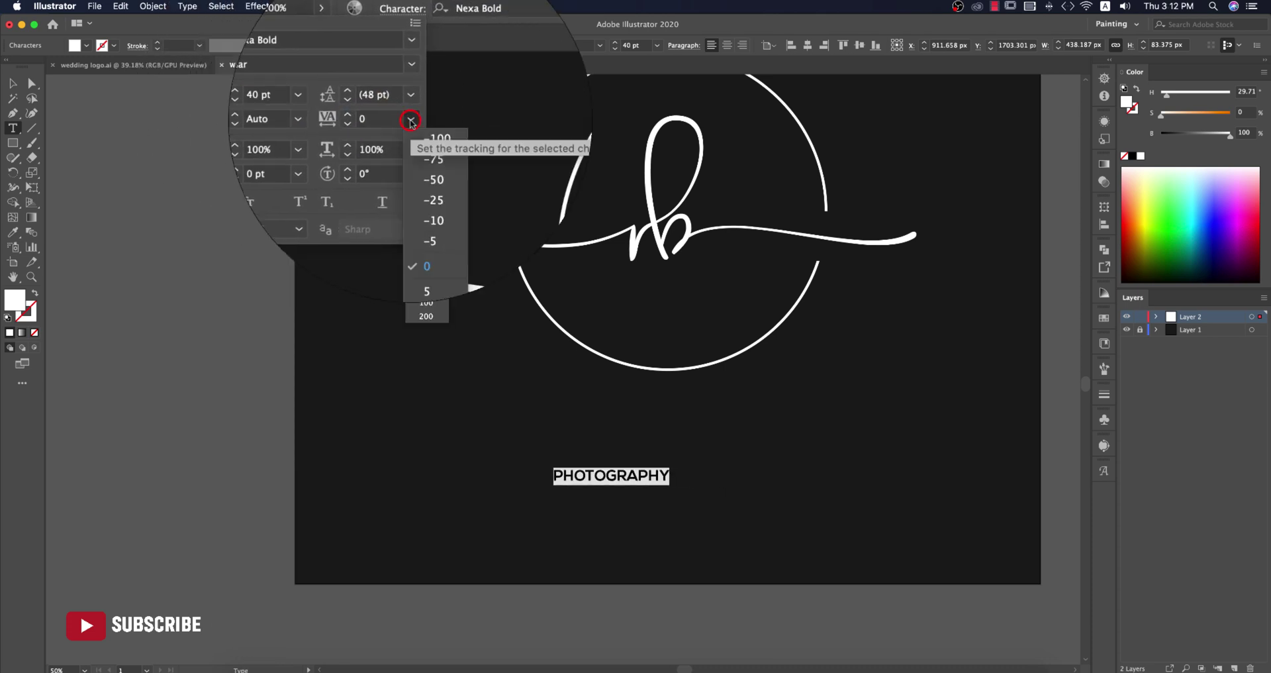
click(428, 316)
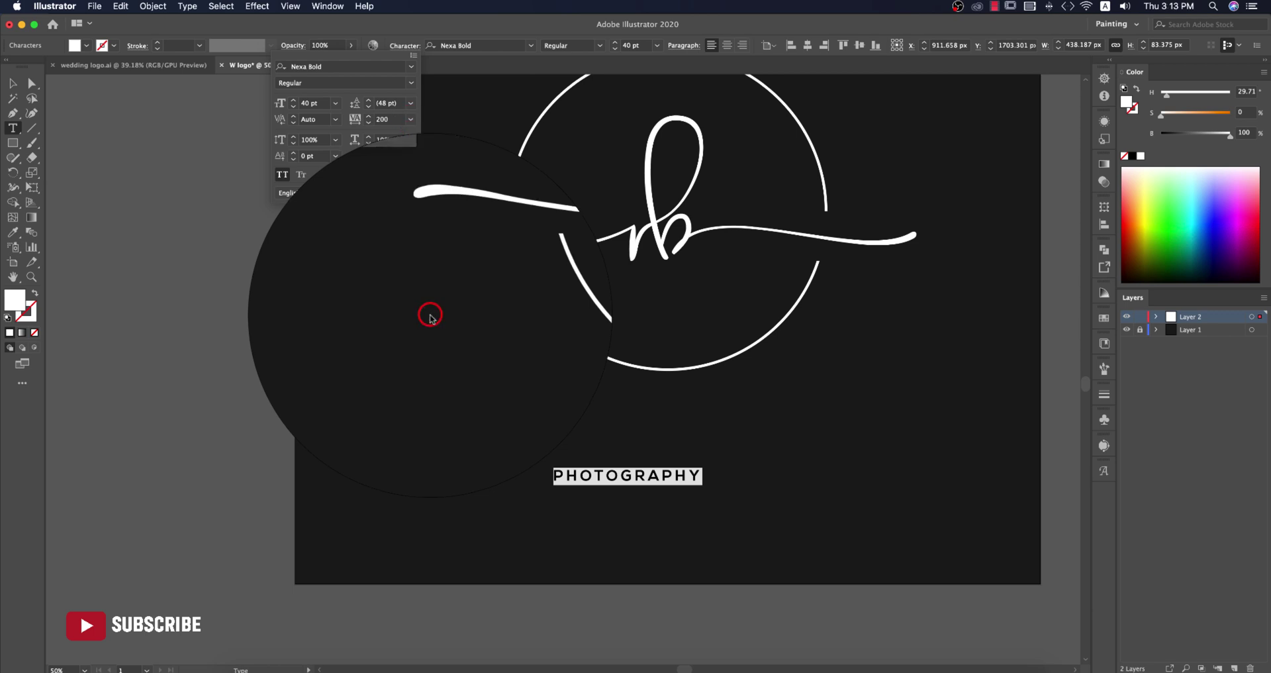
Move PHOTOGRAPHY inside the circle under the rb and scale it to about 32 pt
click(13, 82)
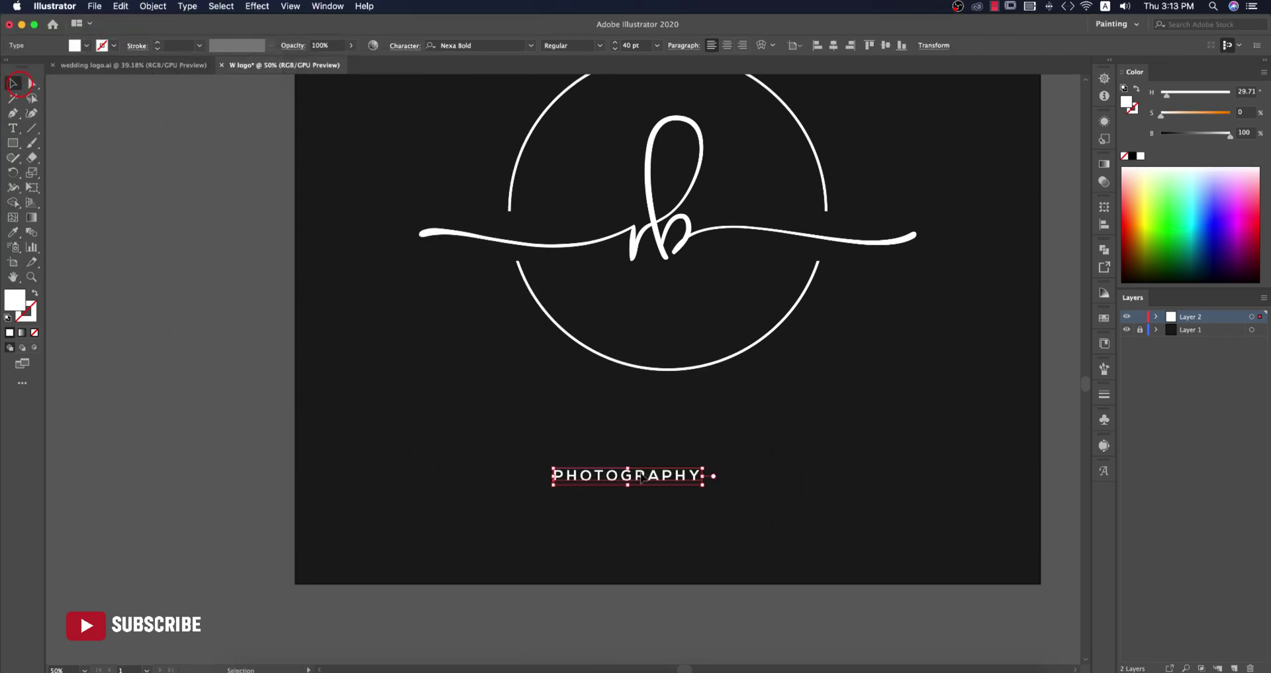
drag(641, 476, 678, 277)
right_click(698, 278)
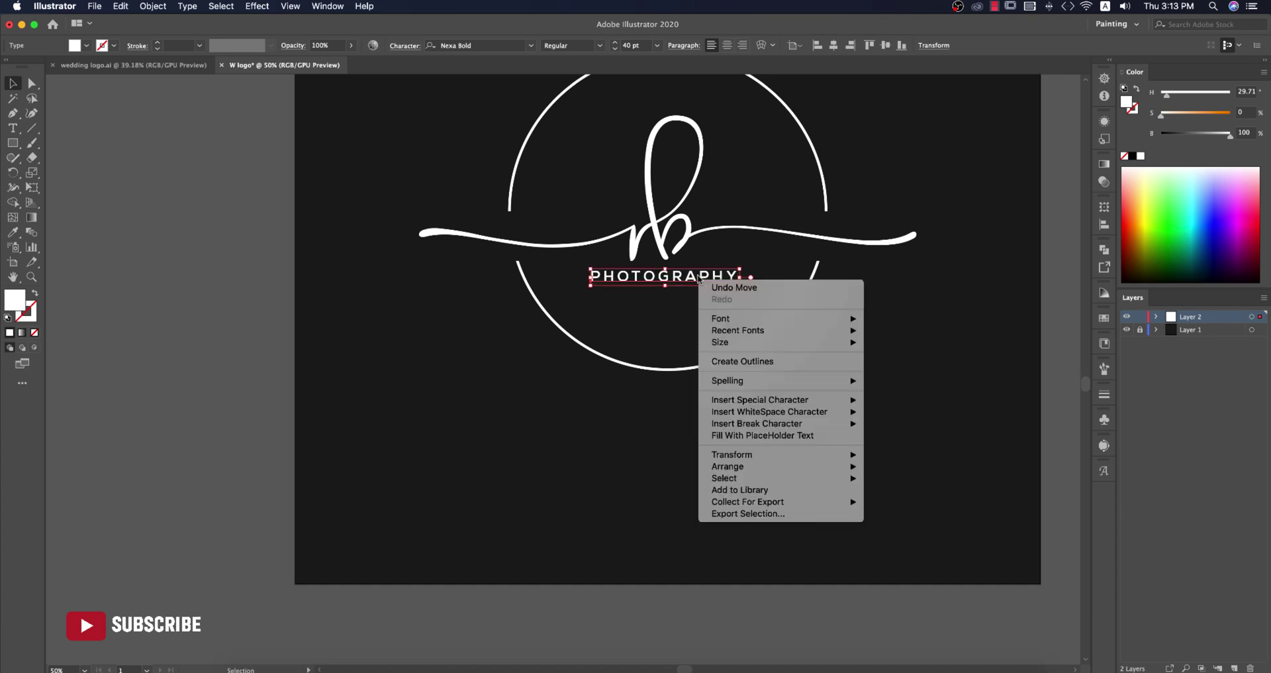
click(745, 366)
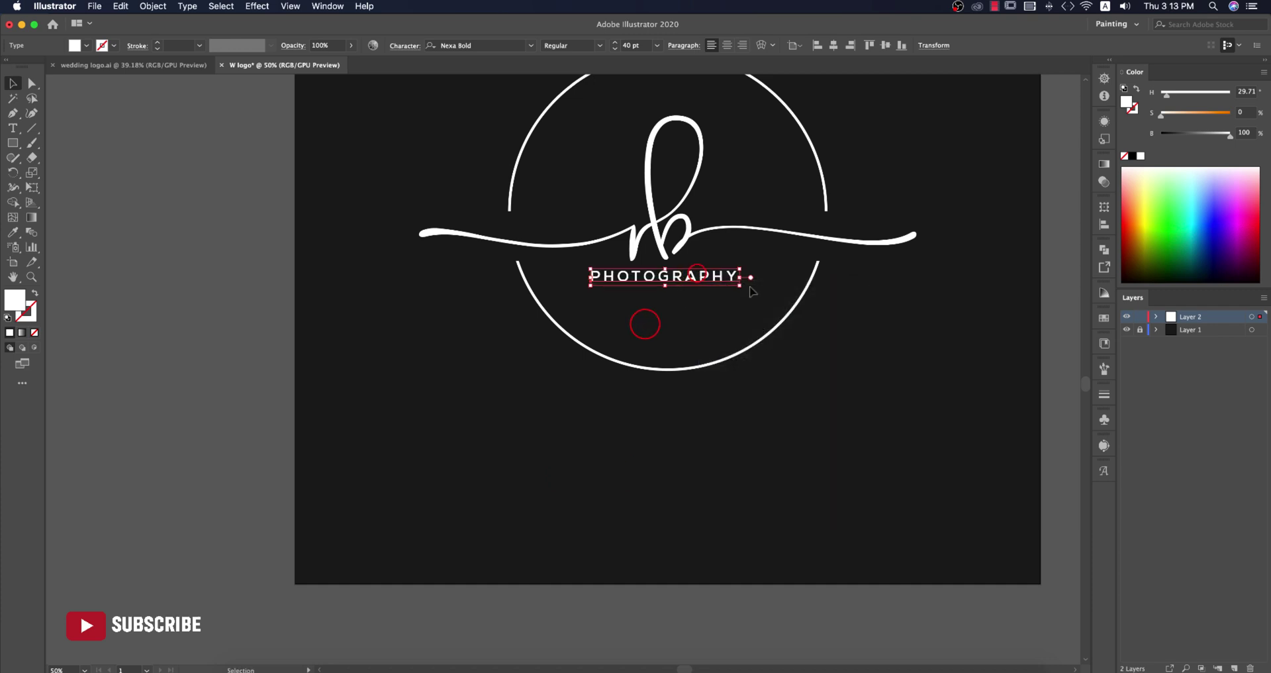
drag(745, 279, 712, 279)
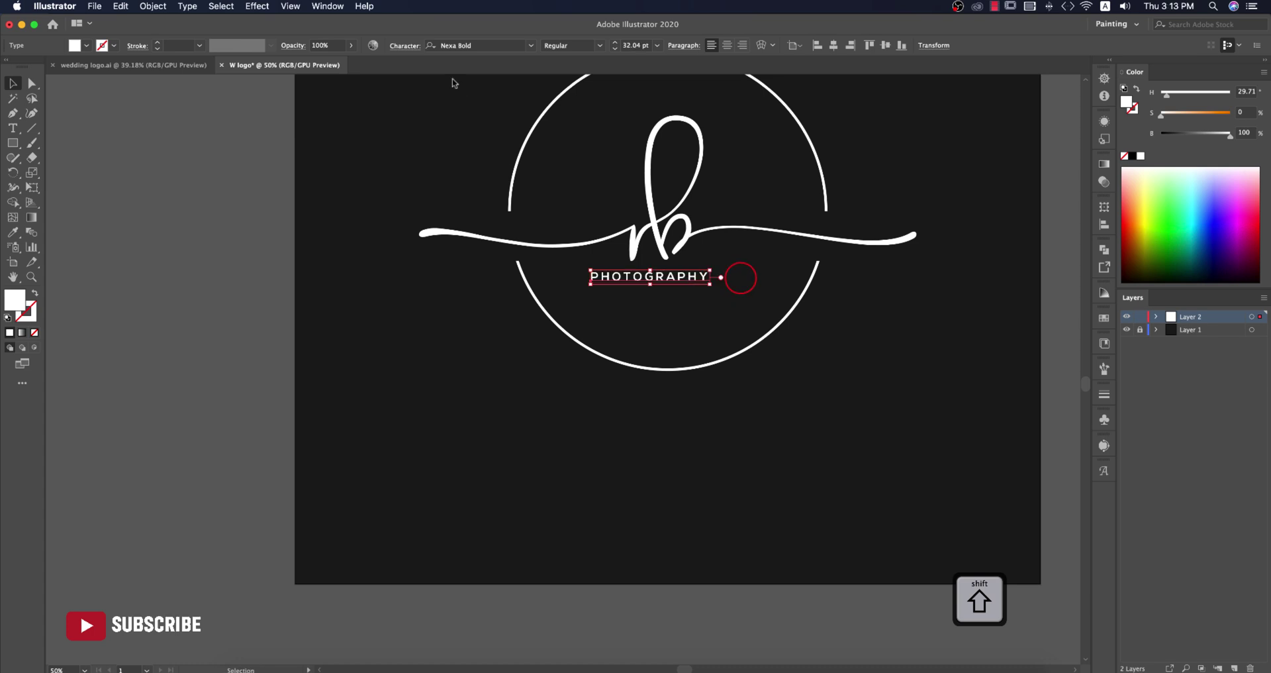
Widen PHOTOGRAPHY's tracking to 600 and centre it horizontally
click(406, 46)
click(390, 119)
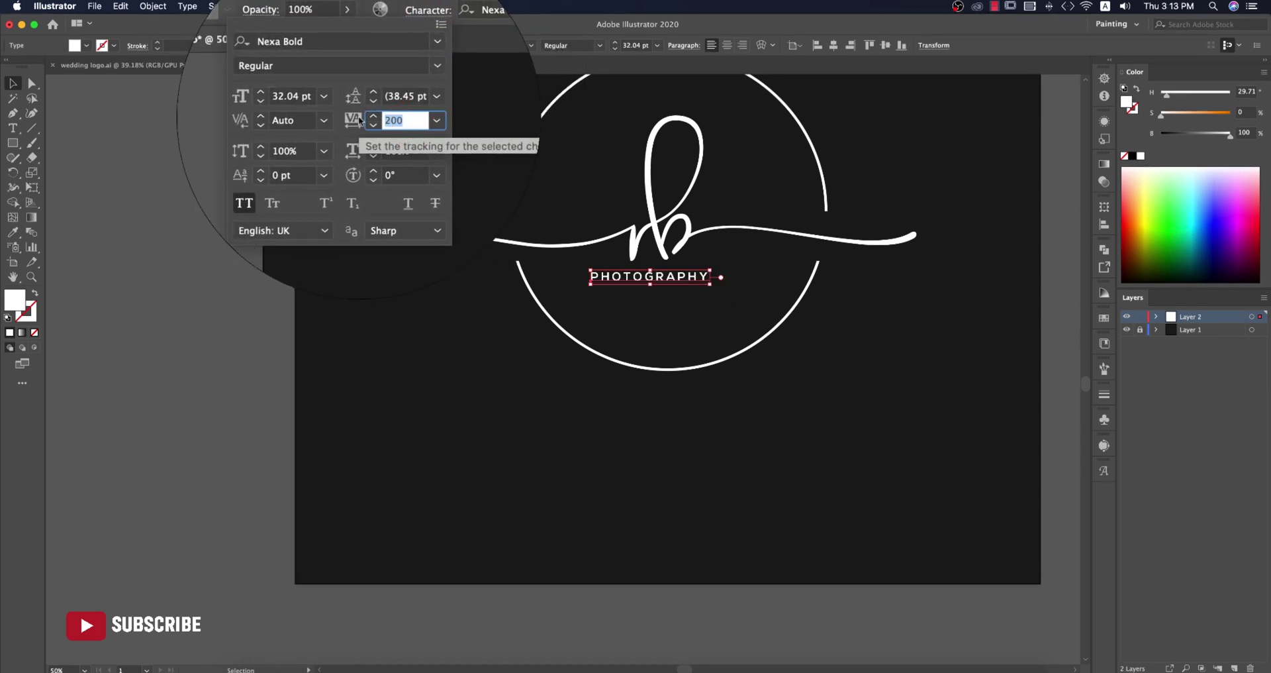
text(6)
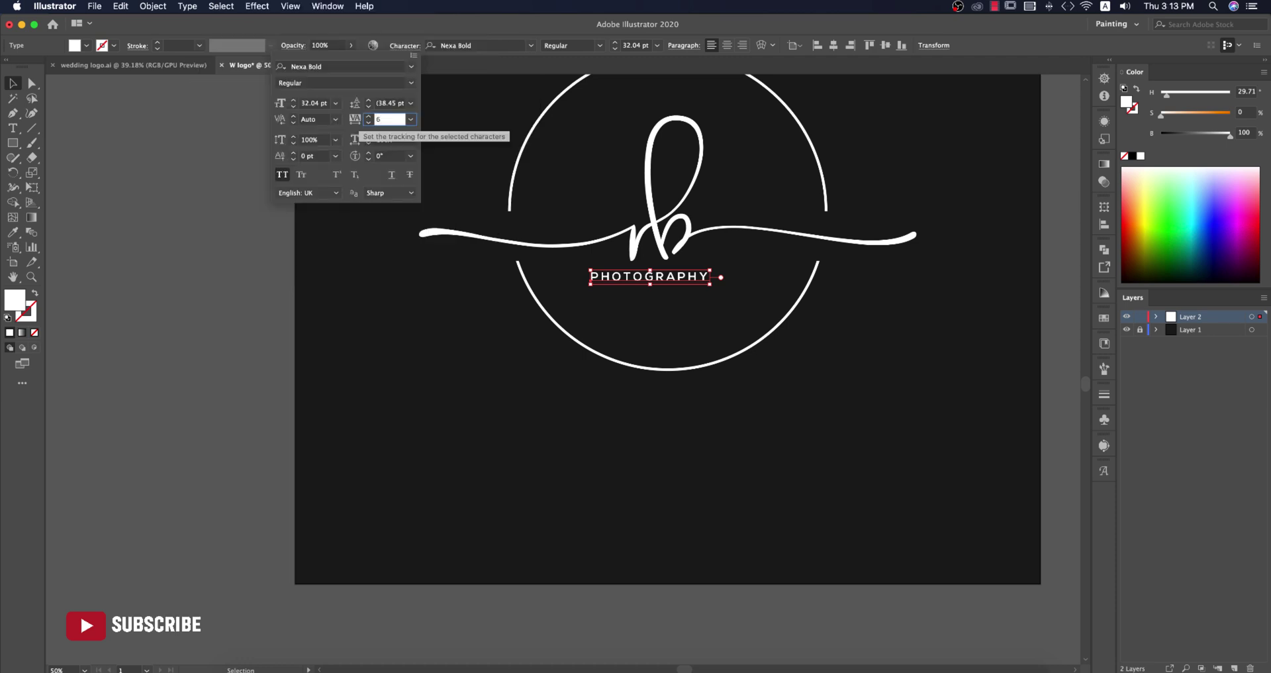
key(Return)
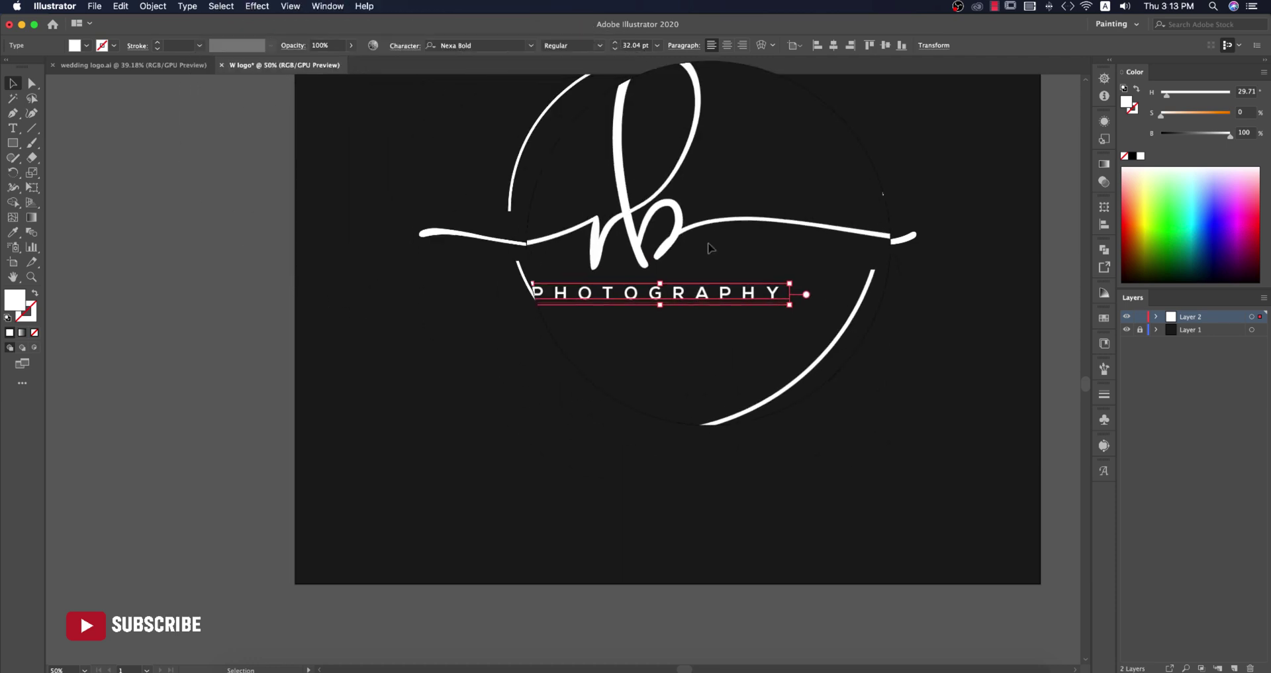
click(834, 44)
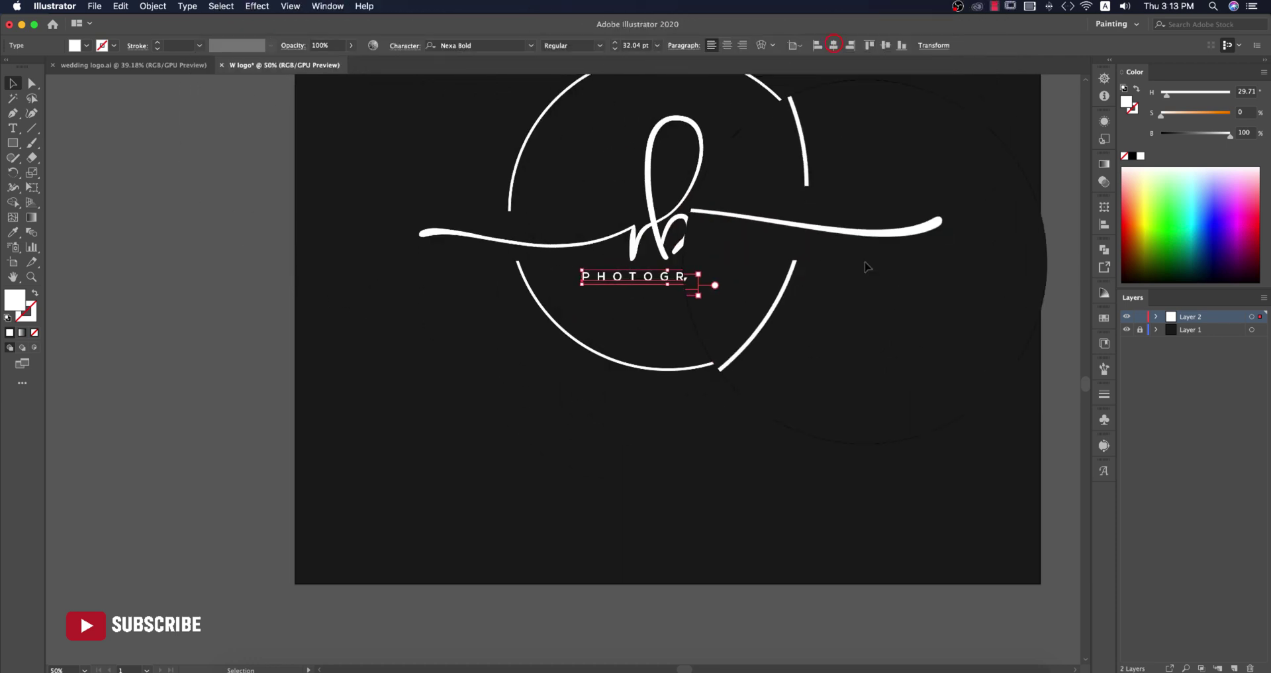
Convert PHOTOGRAPHY to outlines and nudge the rb script group upward
right_click(745, 278)
click(744, 317)
click(804, 445)
scroll(768, 384, up, 3)
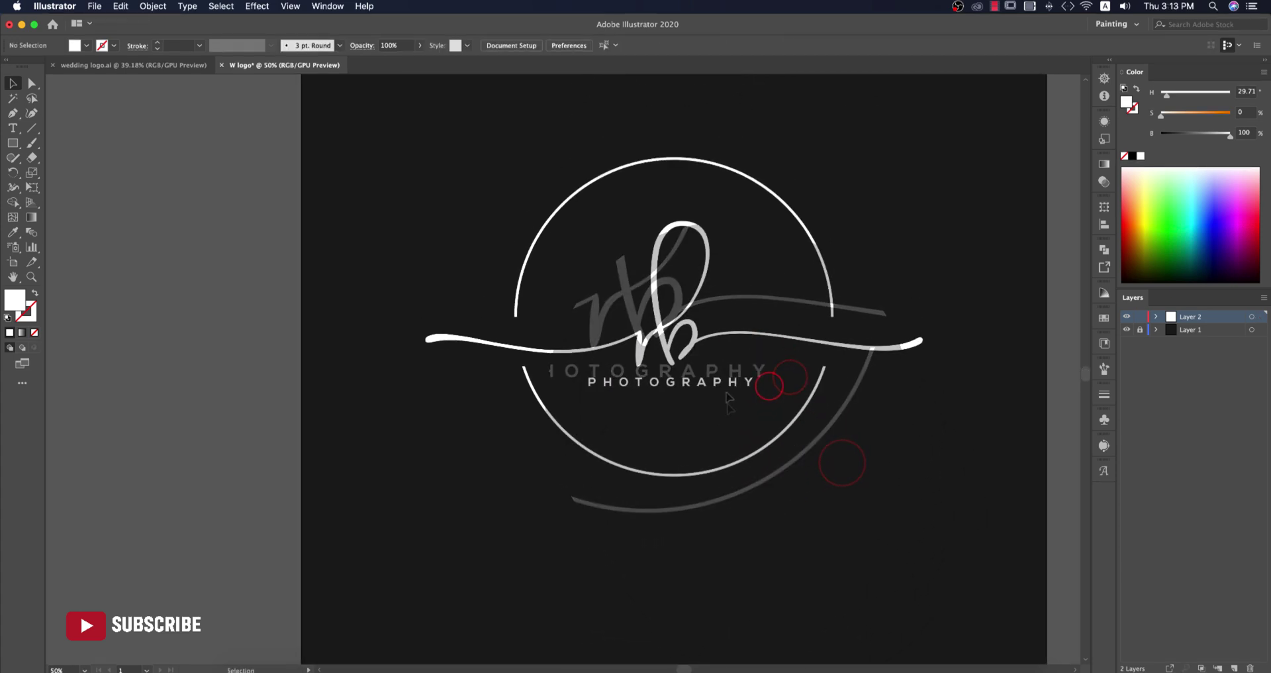
click(686, 345)
key(Up)
key(Up)
key(Up)
key(Up)
key(Up)
key(Up)
key(Up)
key(Up)
key(Up)
key(Up)
key(Up)
key(Up)
key(Up)
key(Up)
key(Up)
key(Up)
key(Up)
key(Up)
key(Up)
key(Up)
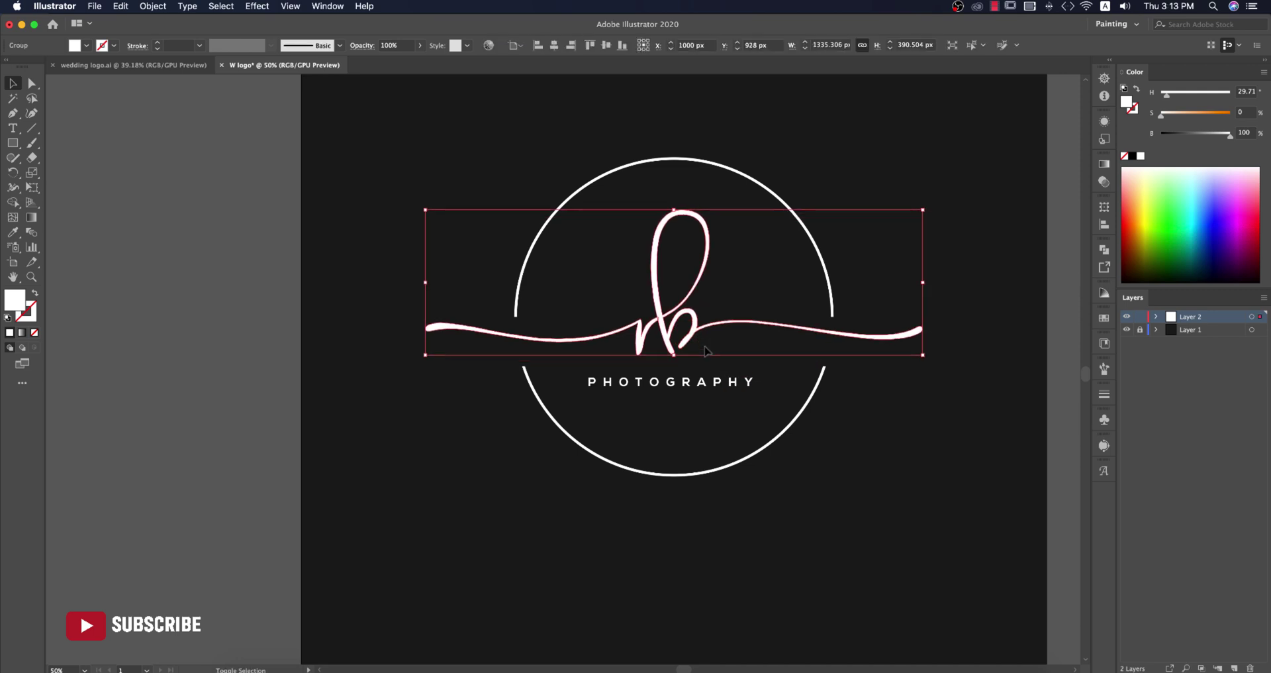
Raise PHOTOGRAPHY, centre it horizontally on the circle, then select the whole logo
drag(715, 382, 715, 371)
click(865, 437)
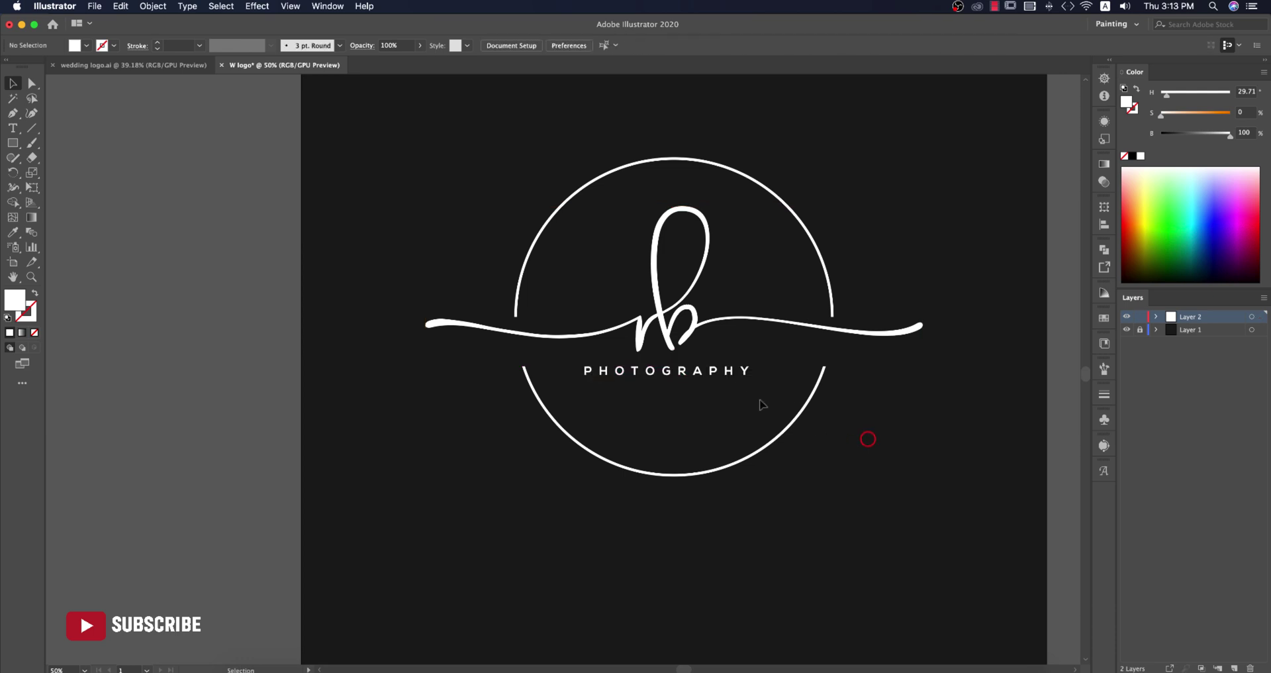
click(723, 369)
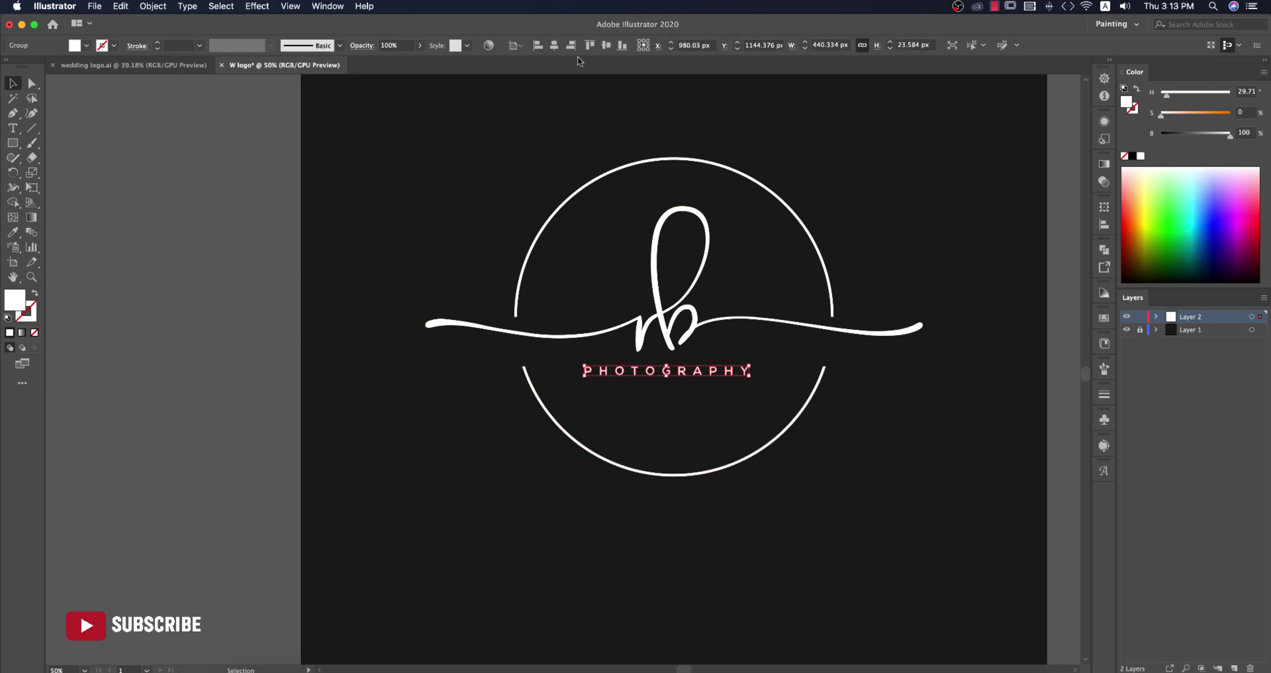
click(555, 46)
click(893, 260)
key(super+0)
drag(565, 212, 859, 514)
Fill the logo with a tan swatch, then brighten it in HSB to light gold (H 32, S 51, B 91)
click(337, 312)
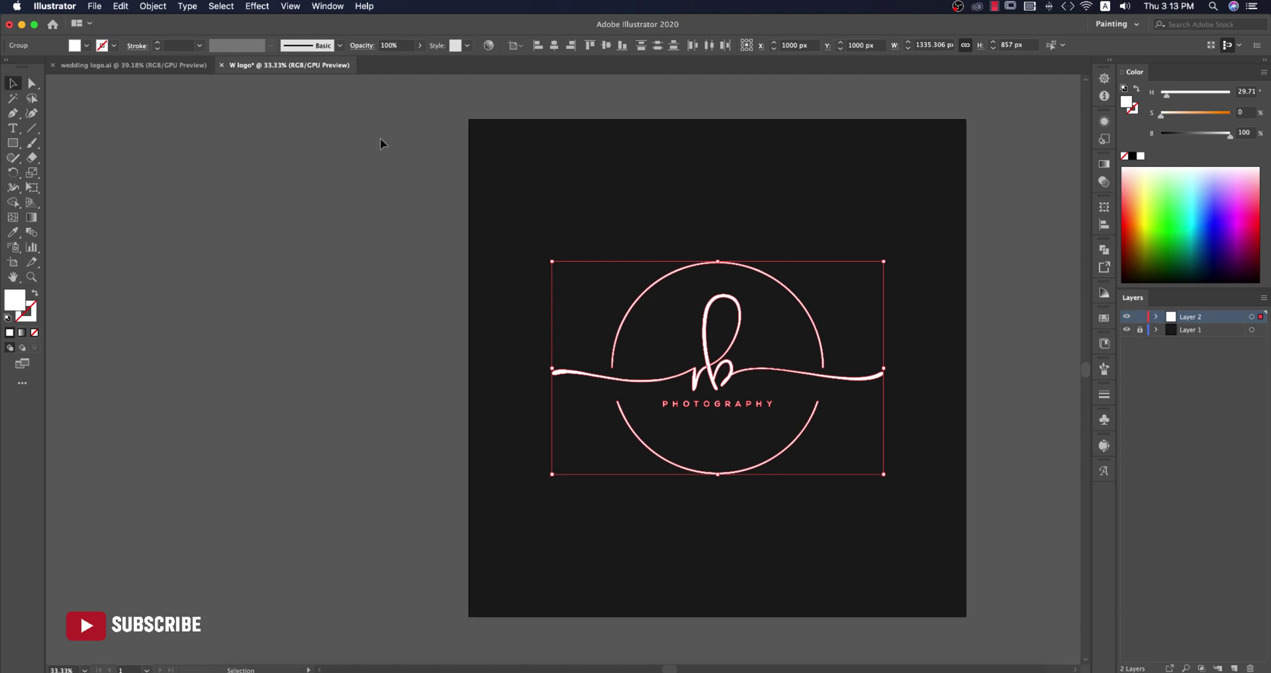
click(87, 45)
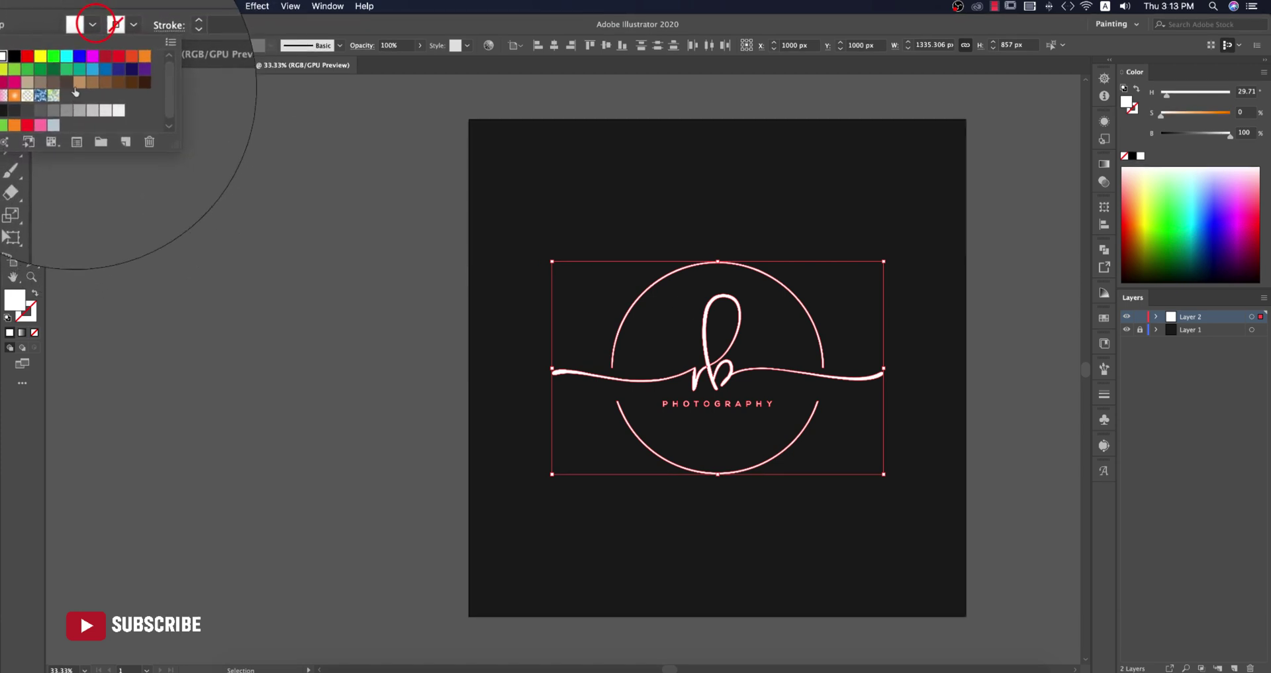
click(76, 91)
click(1000, 438)
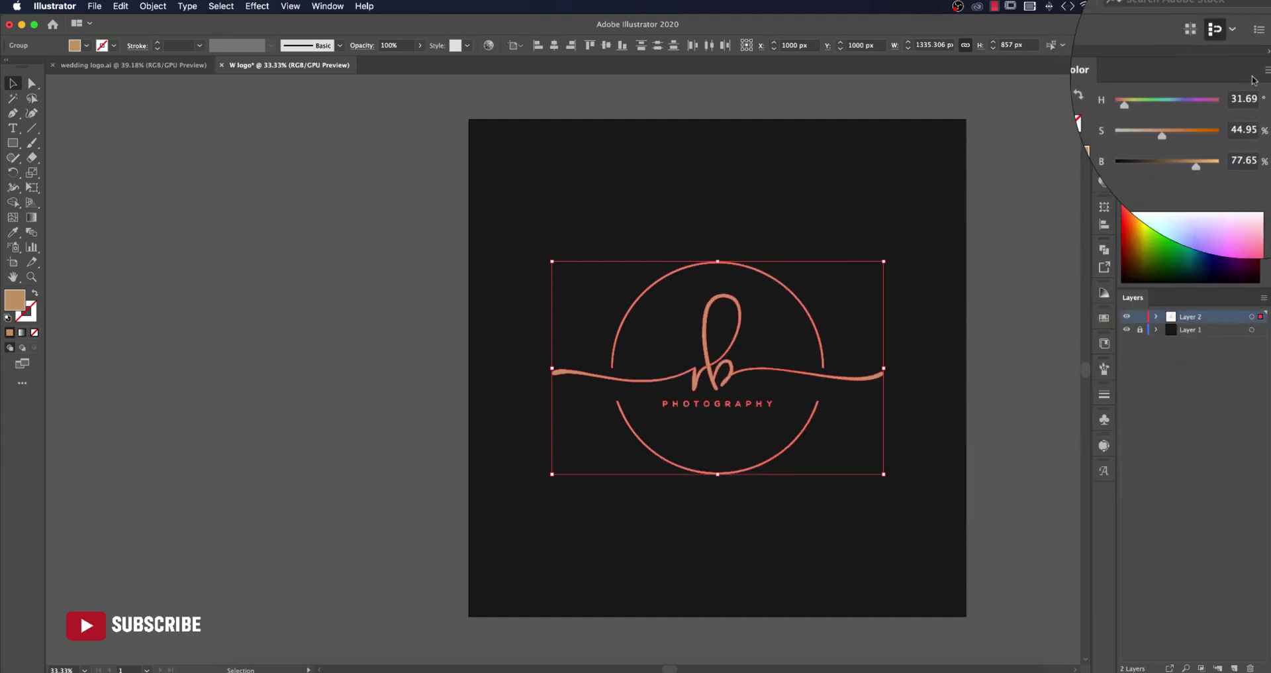
click(1255, 77)
click(1177, 114)
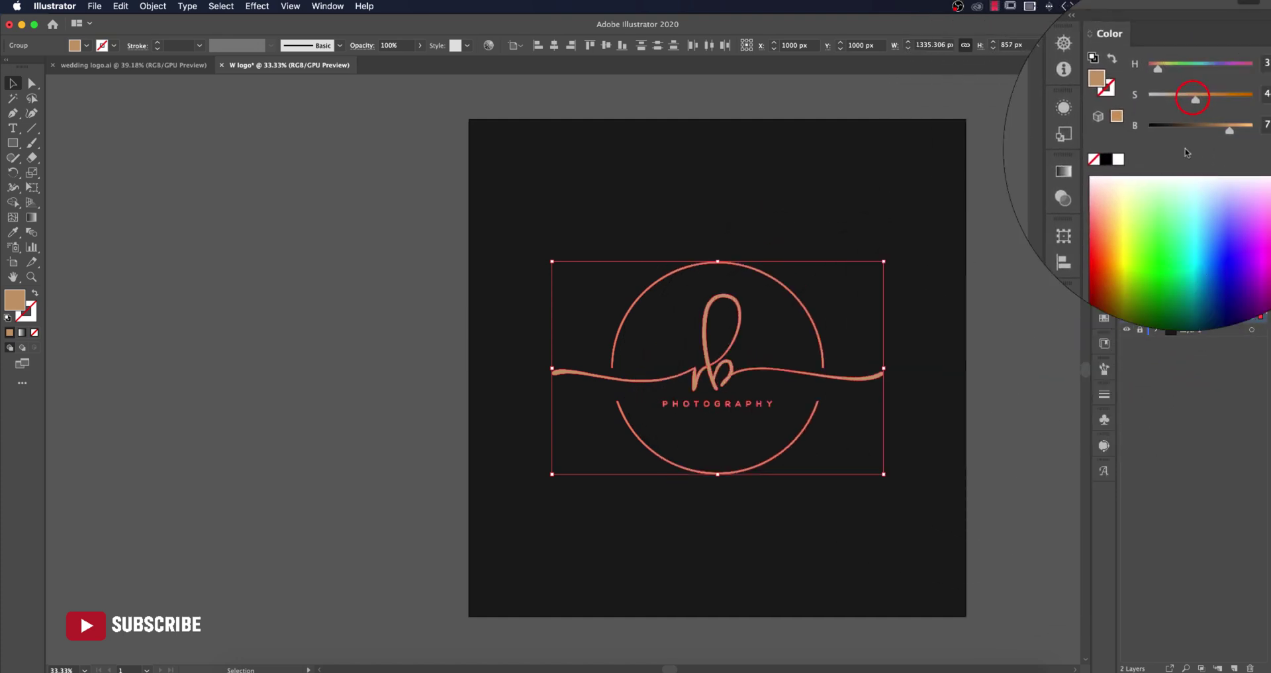
drag(1208, 136, 1230, 137)
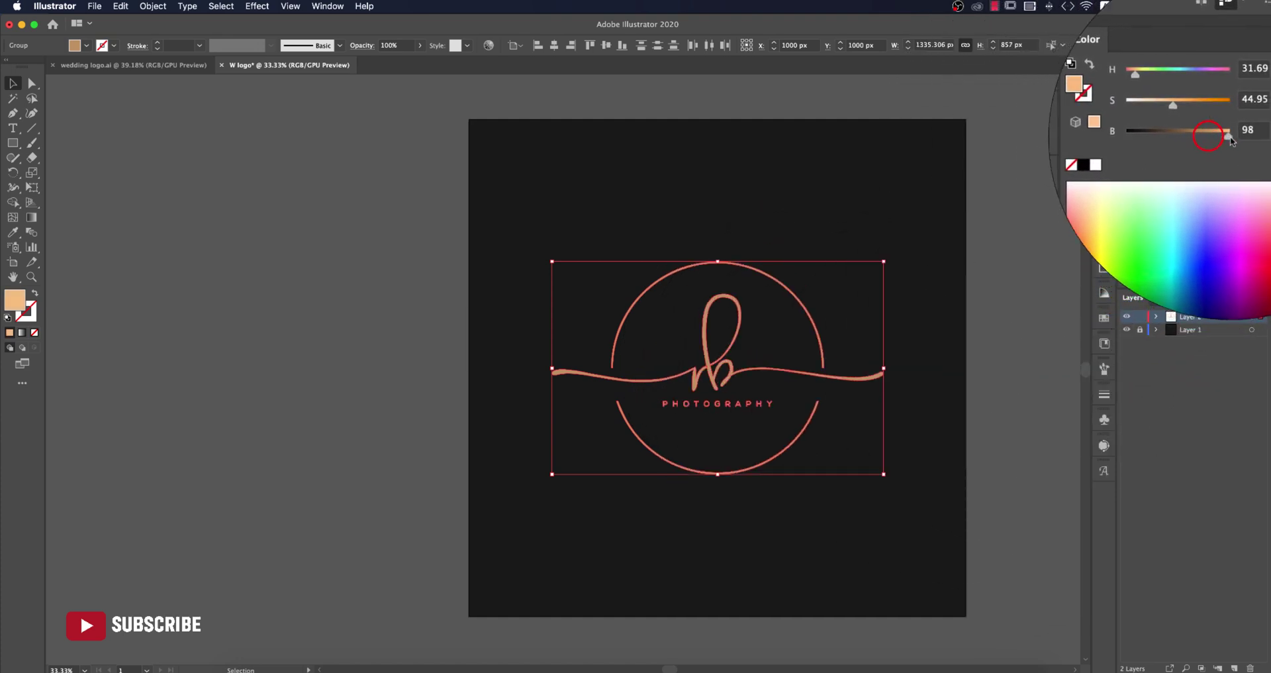
click(1008, 247)
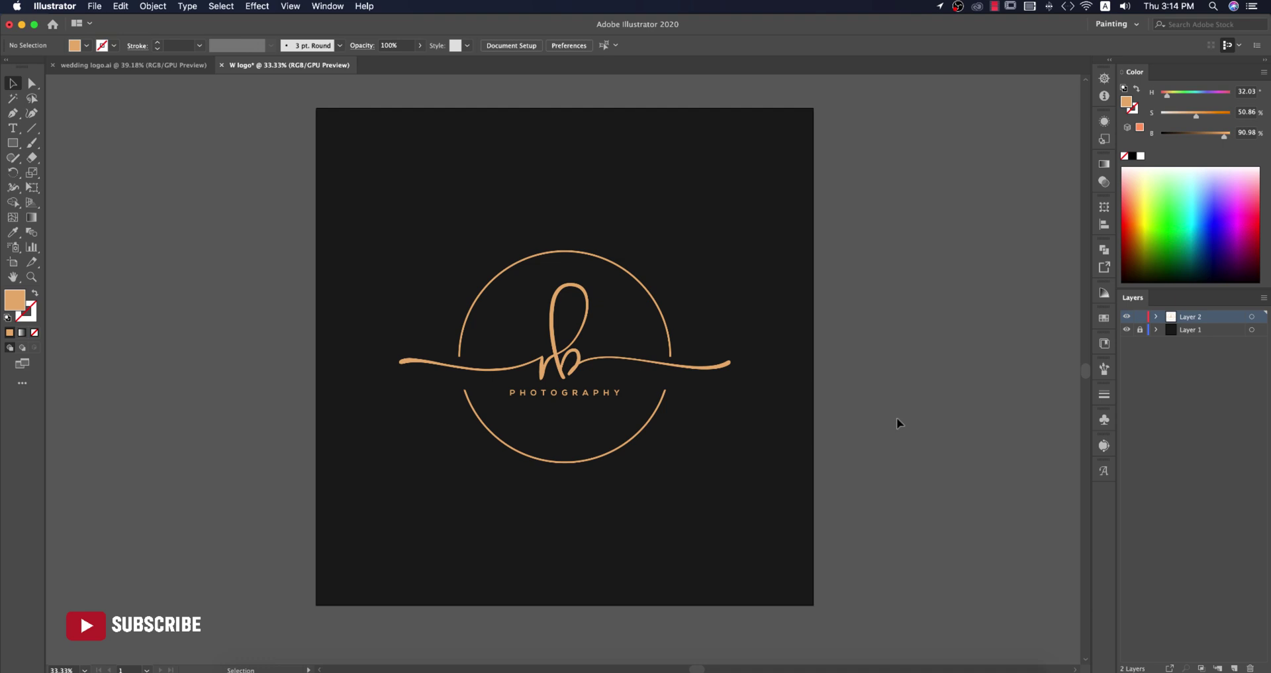
Hide the black background layer and export the logo selection as a 300 ppi PNG named logo
click(1127, 330)
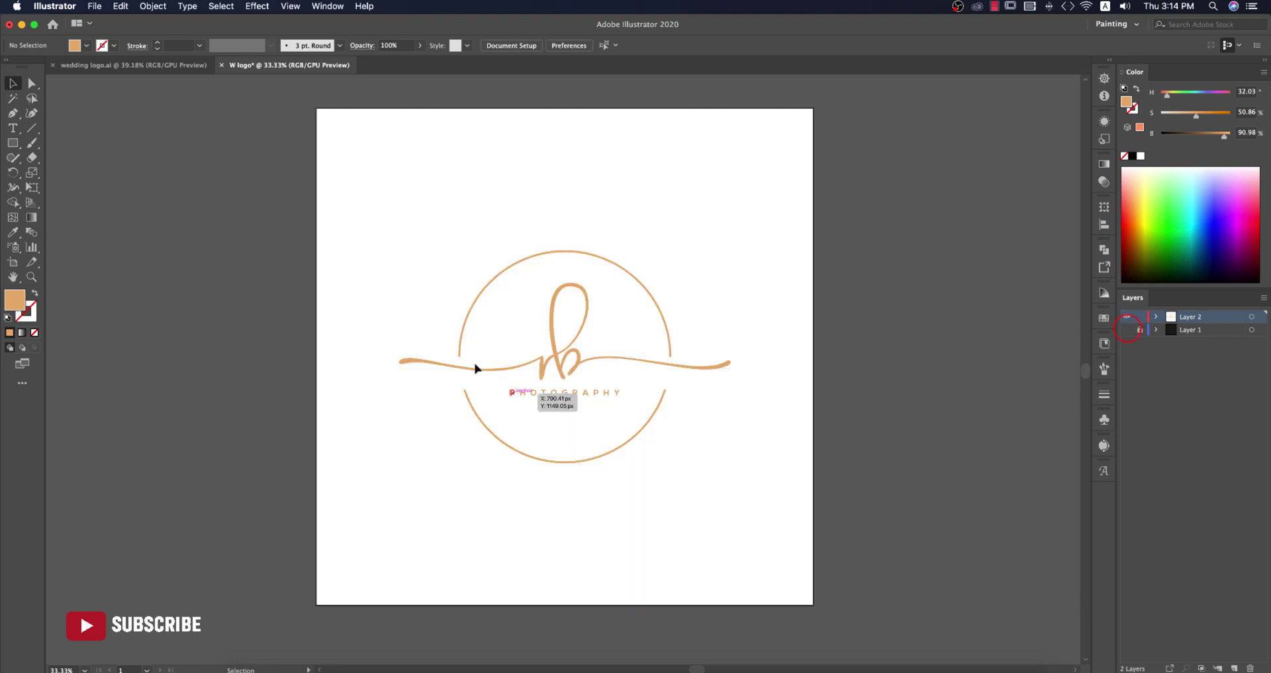
drag(500, 361, 806, 455)
right_click(688, 366)
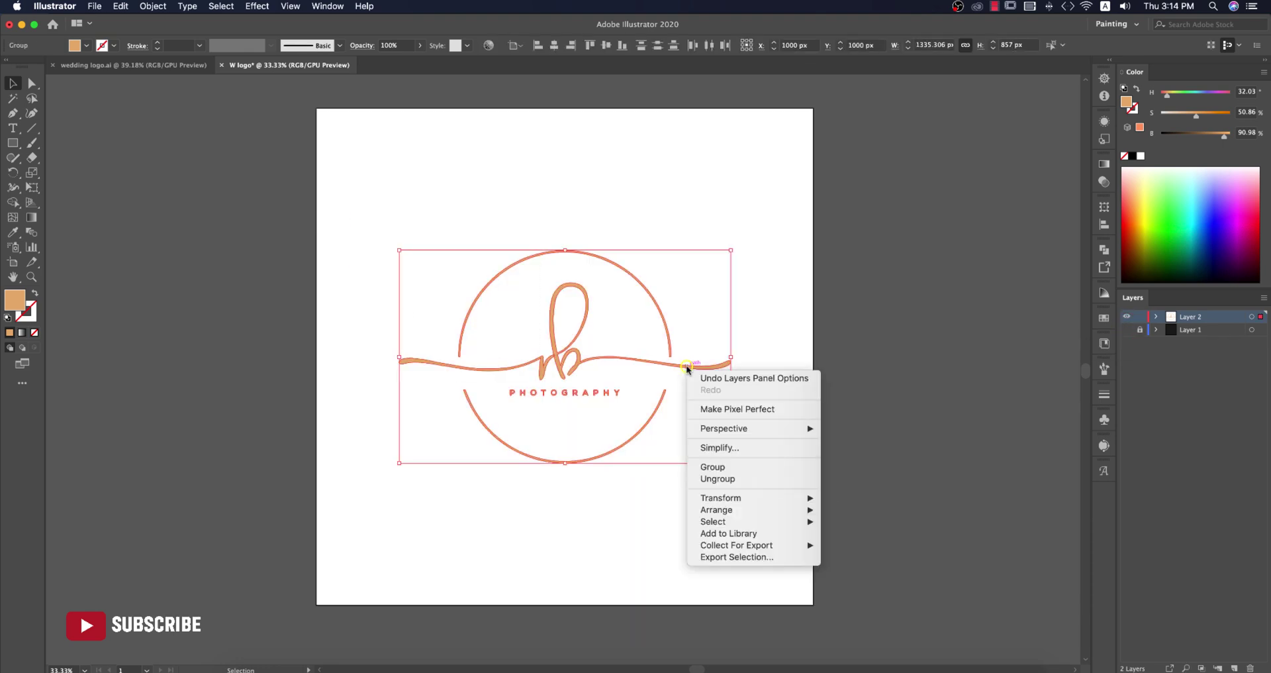
click(733, 557)
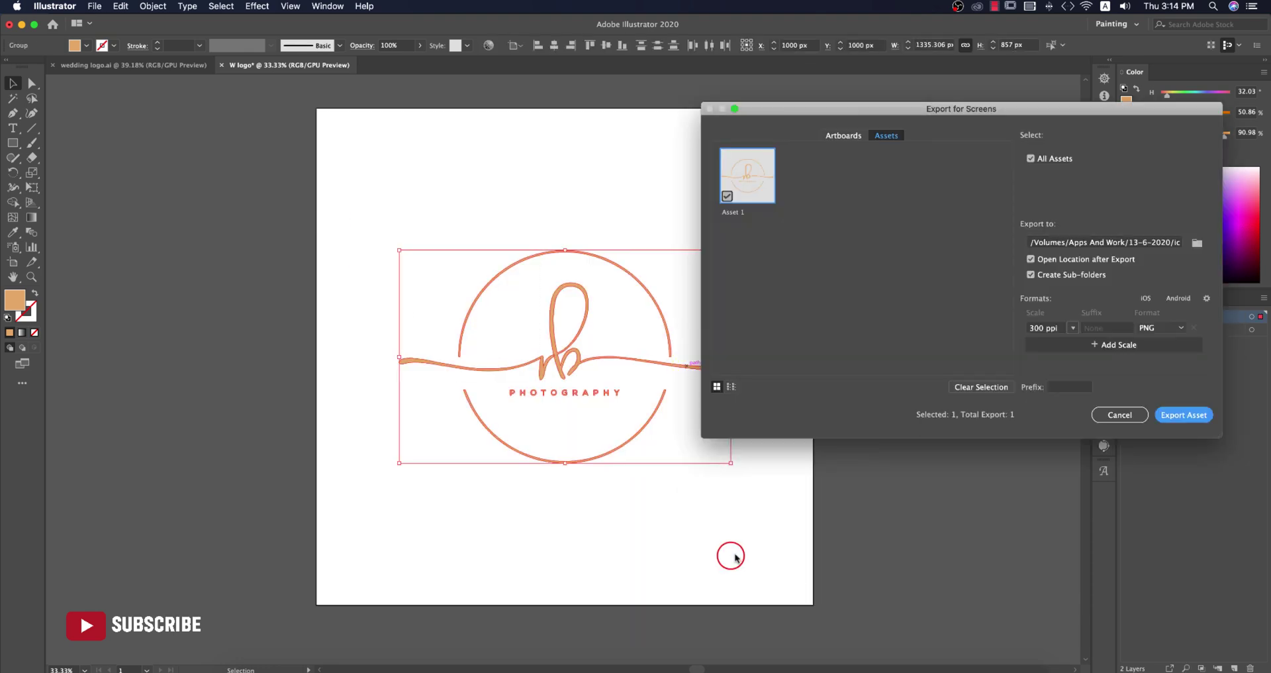
double_click(735, 213)
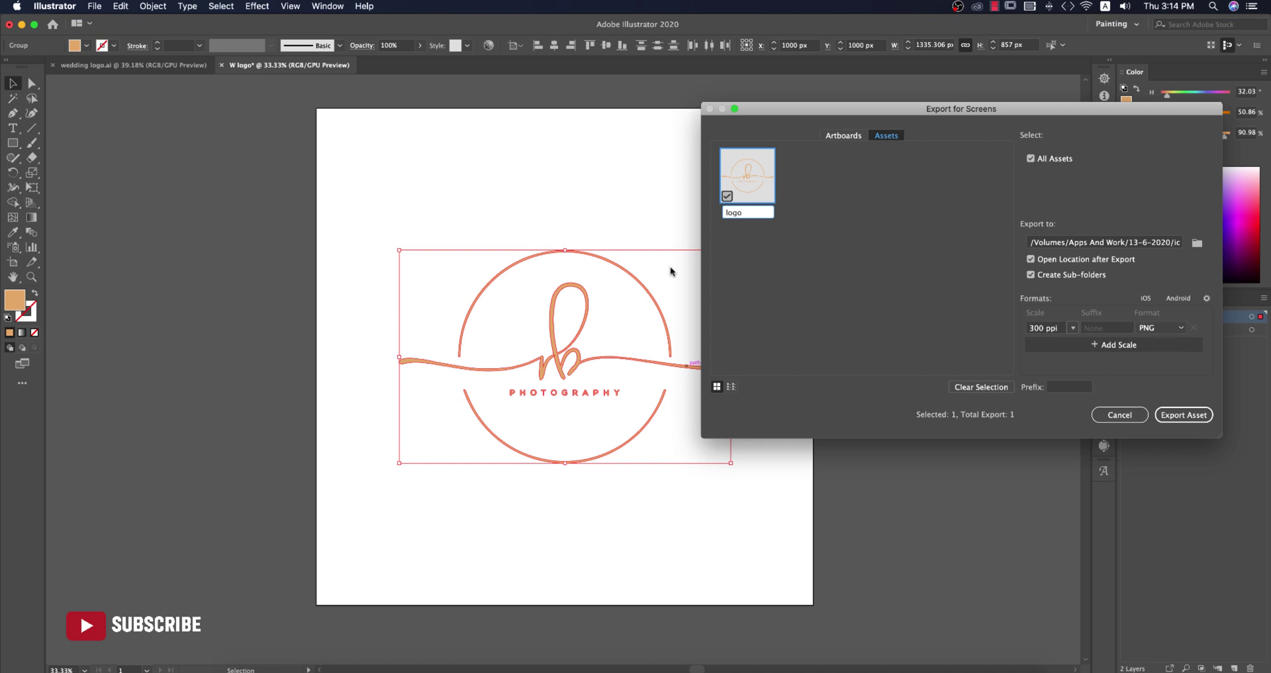
click(1178, 411)
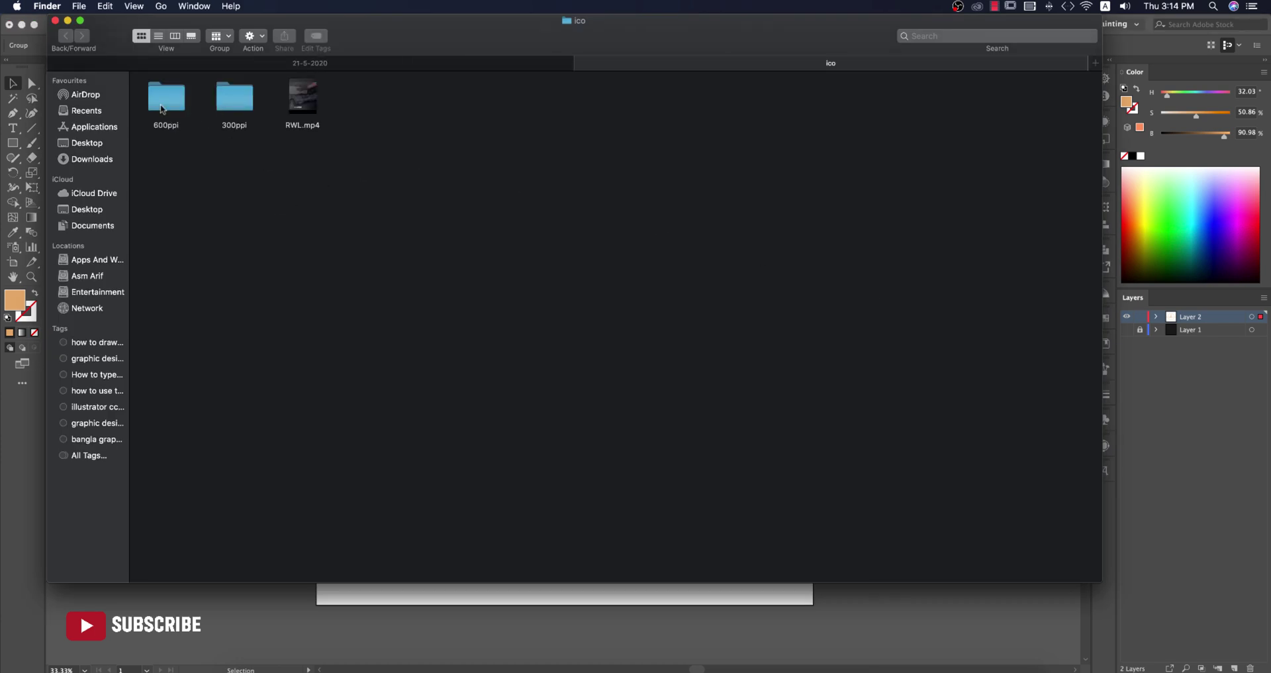
Copy logo.png from the 300ppi folder into the 21-5-2020 folder and launch Photoshop
double_click(242, 108)
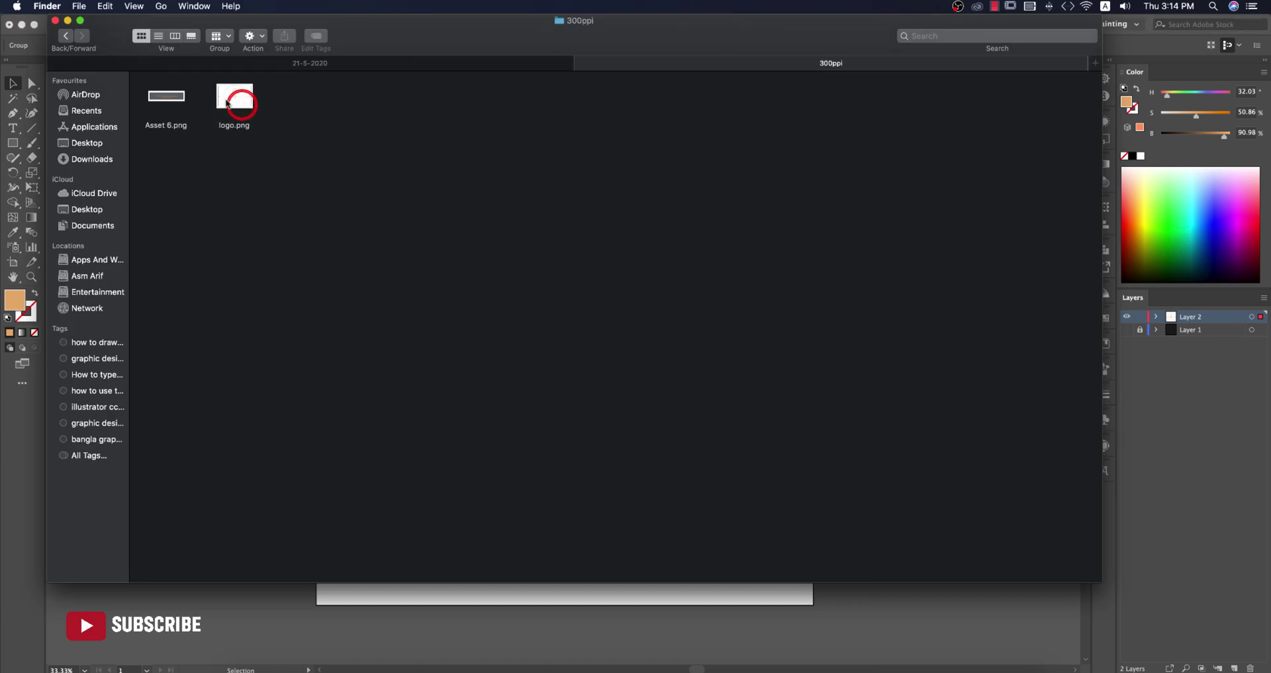
click(227, 104)
key(super+c)
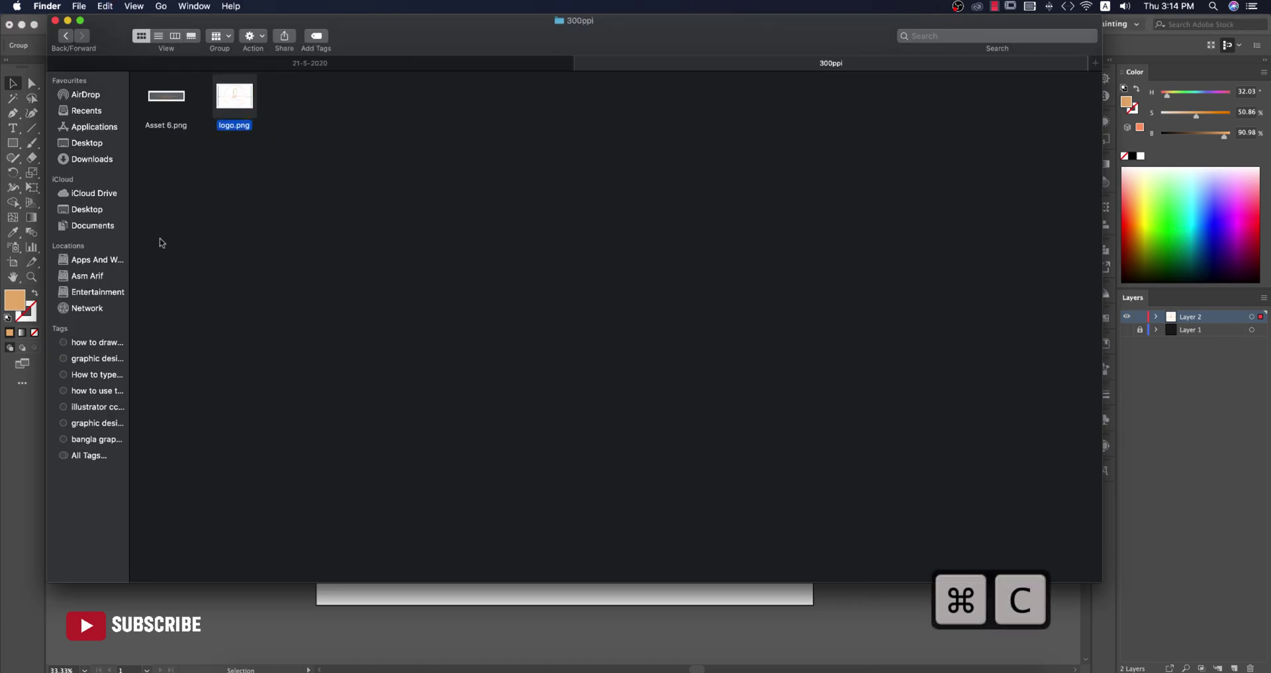
click(96, 262)
double_click(179, 98)
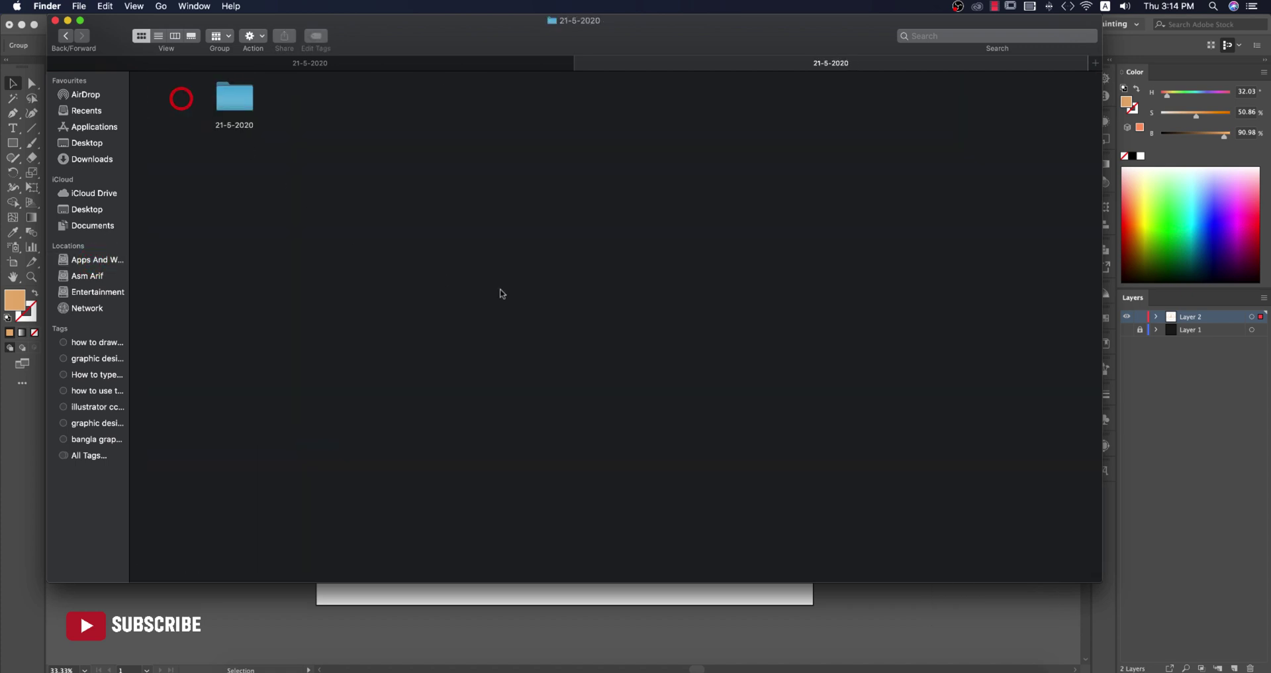
click(598, 357)
key(super+v)
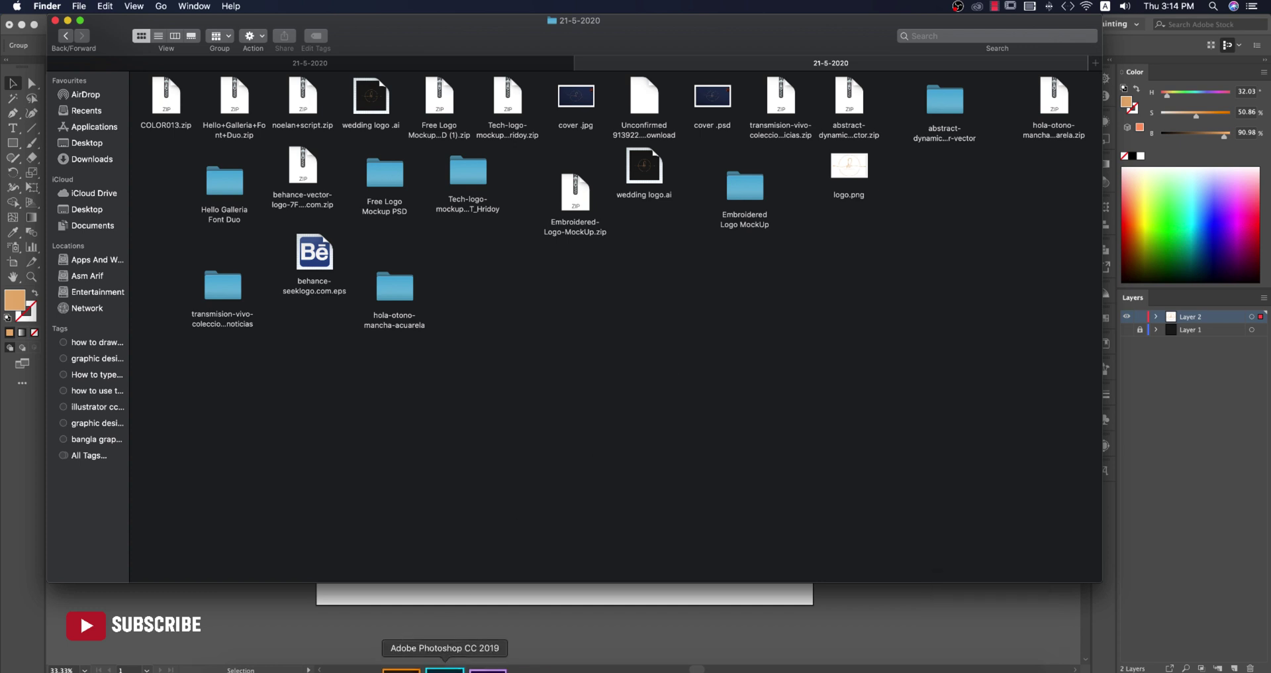
click(445, 669)
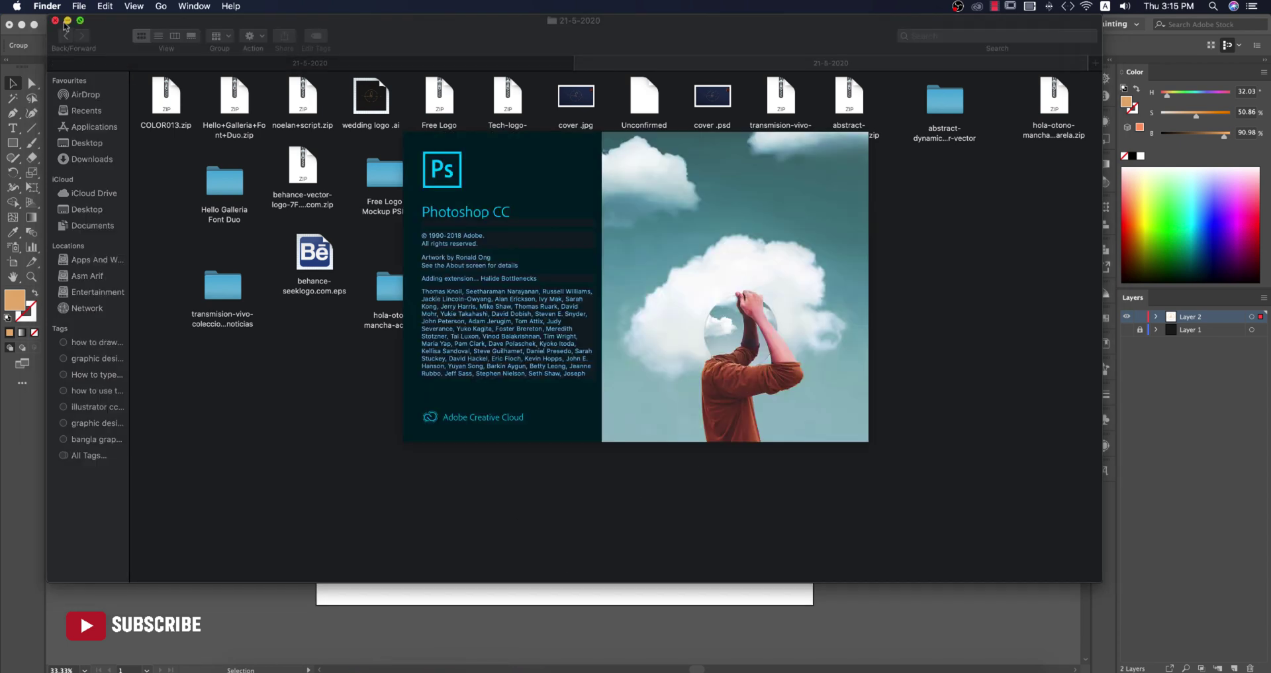
Place logo.png from Apps And Work > 21-5-2020 > 21-5-2020 as an embedded layer on the photo
click(68, 21)
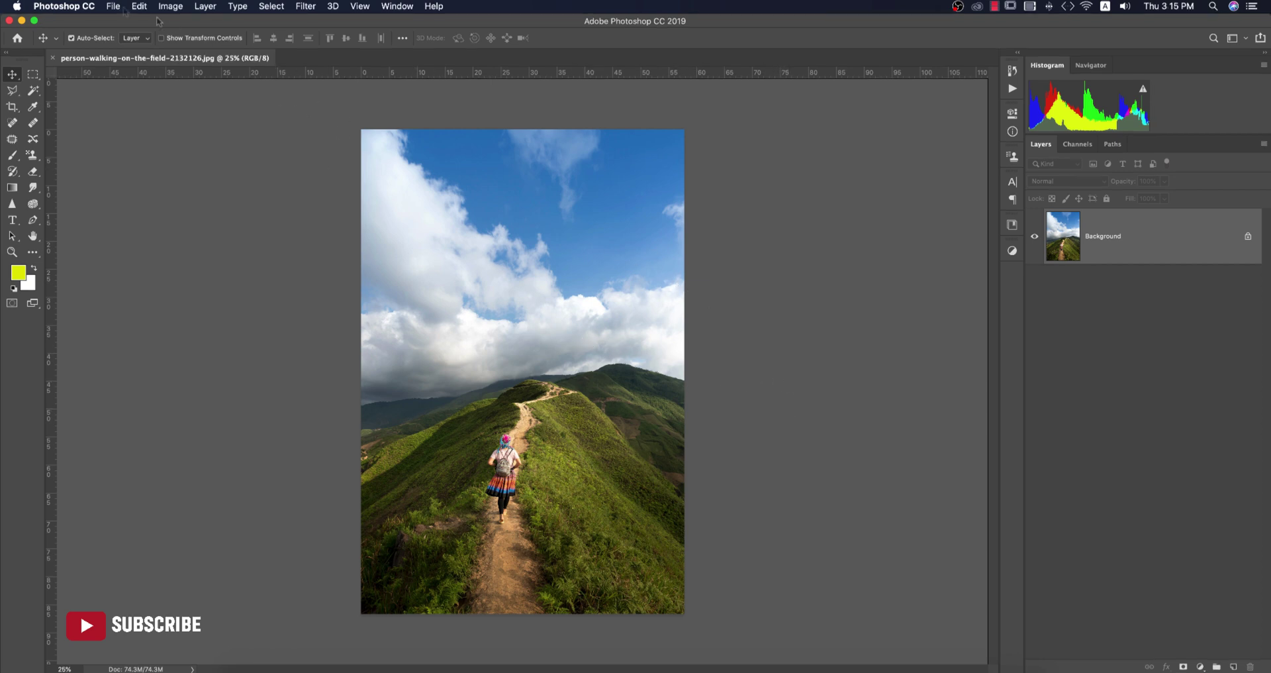
click(114, 6)
click(155, 228)
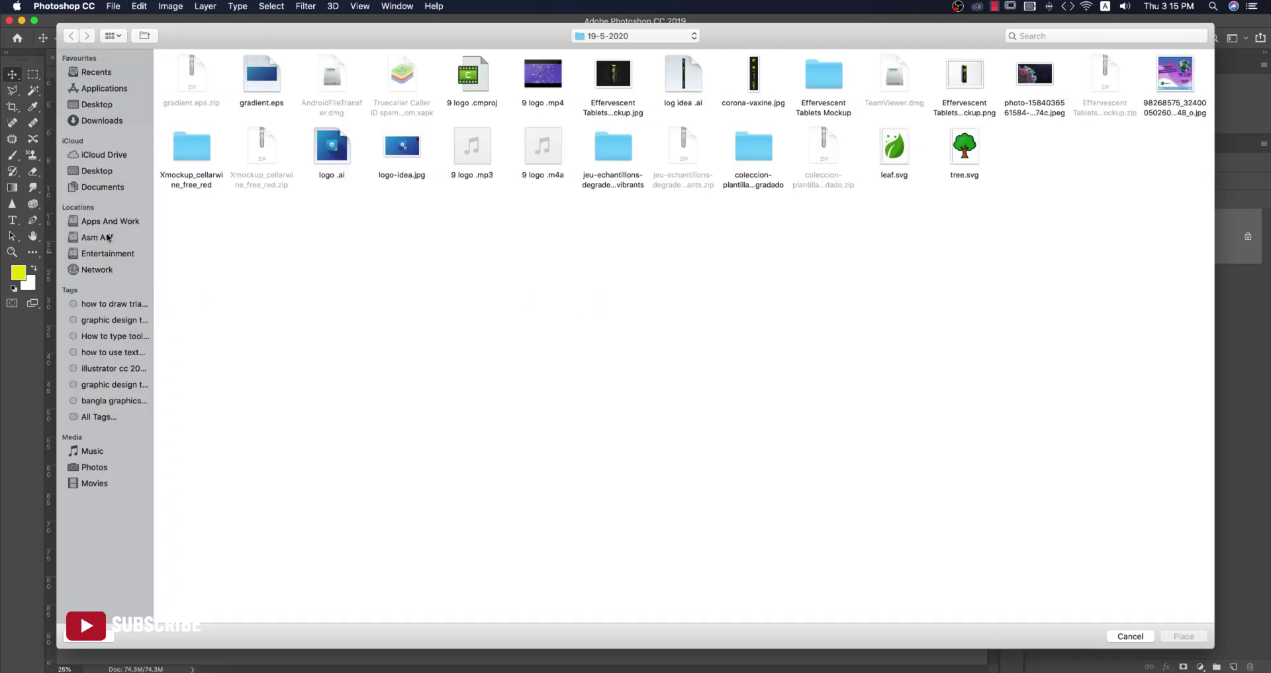
click(110, 221)
double_click(192, 78)
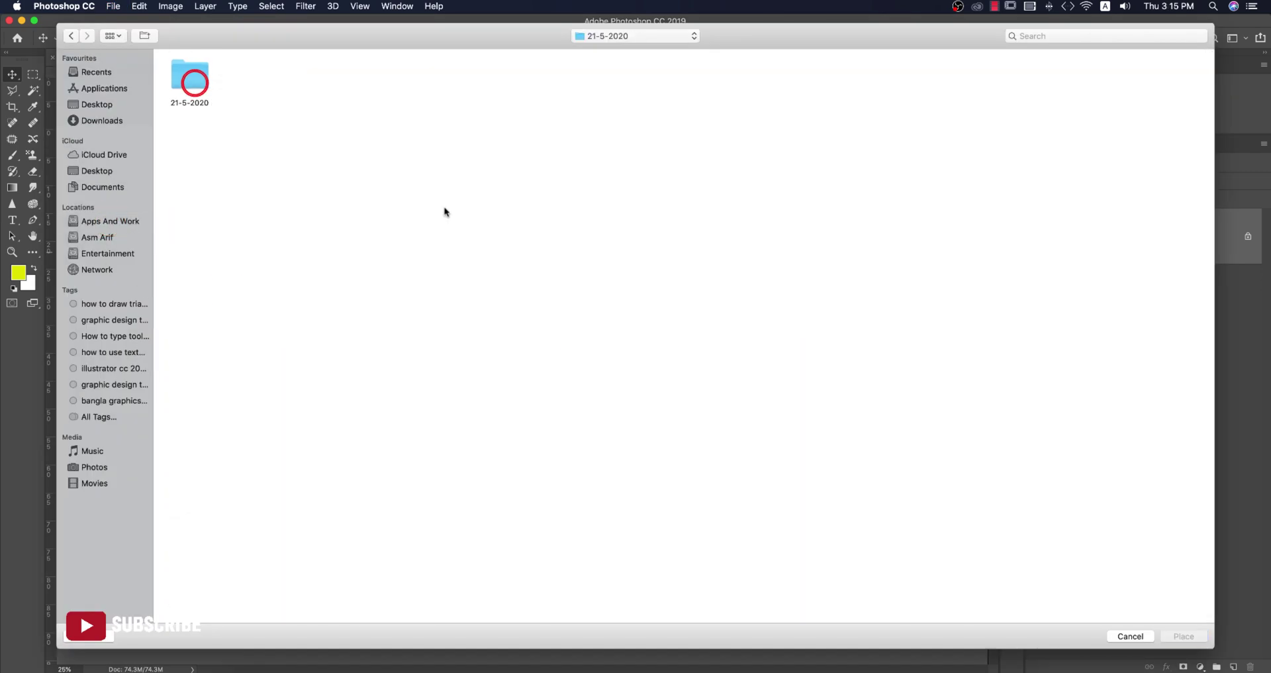
double_click(206, 84)
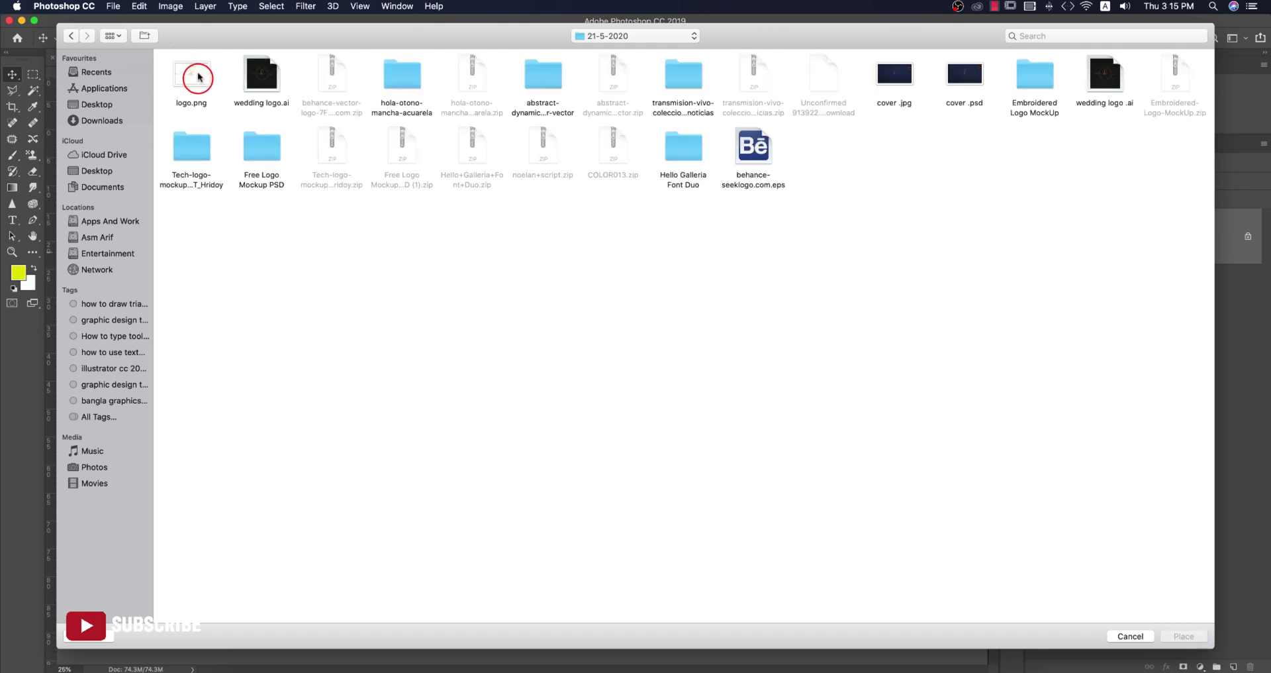
click(199, 76)
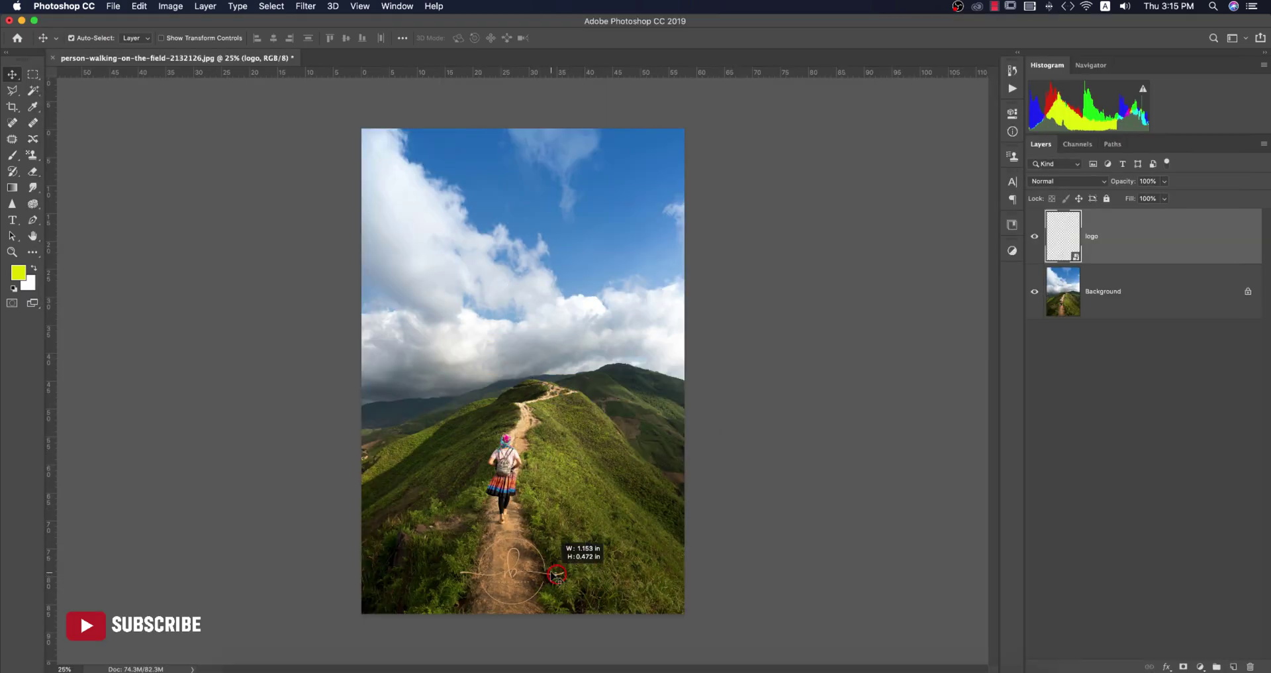
Resize the placed logo into the sky and add a Solid Color fill layer clipped to it
drag(557, 575, 571, 189)
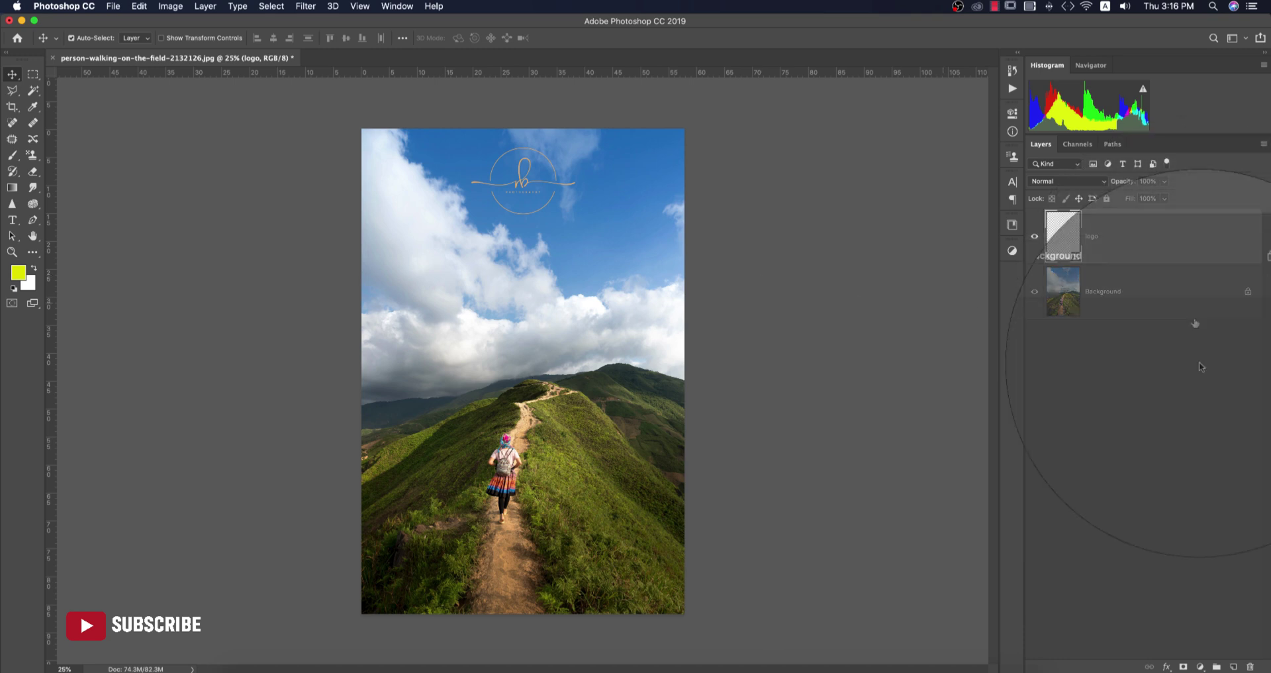
click(1200, 666)
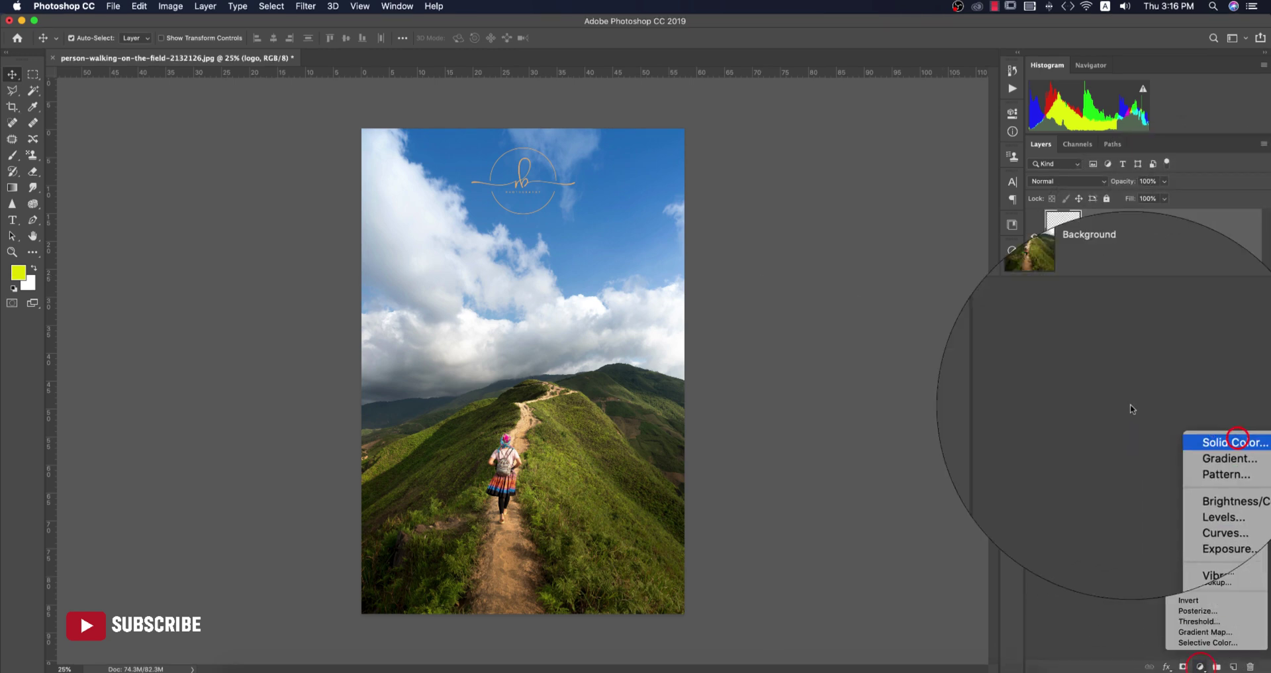
click(1204, 431)
click(1098, 299)
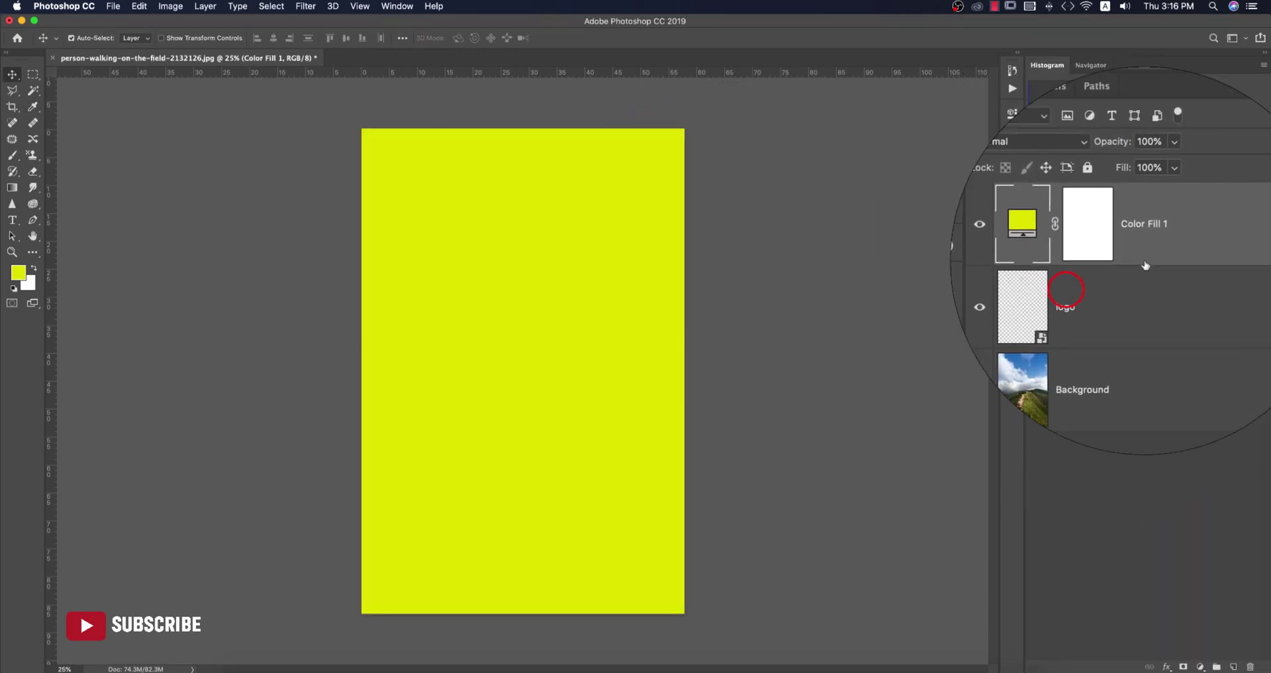
right_click(1056, 284)
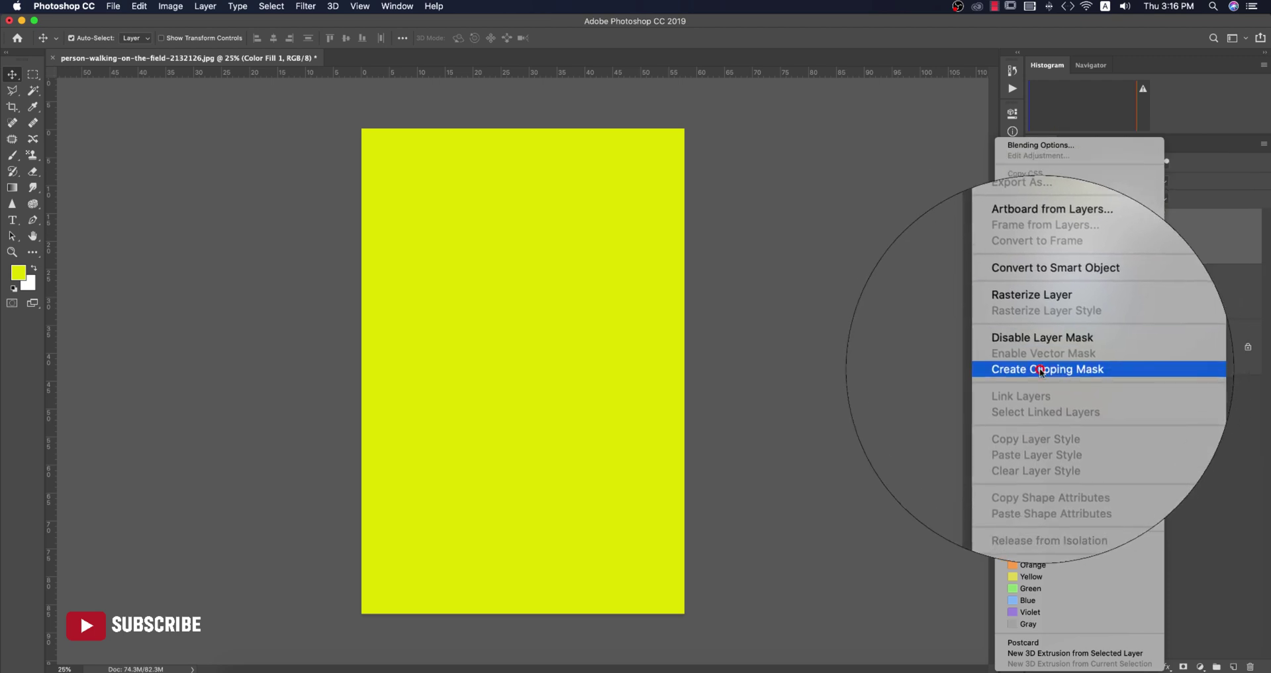
click(1053, 368)
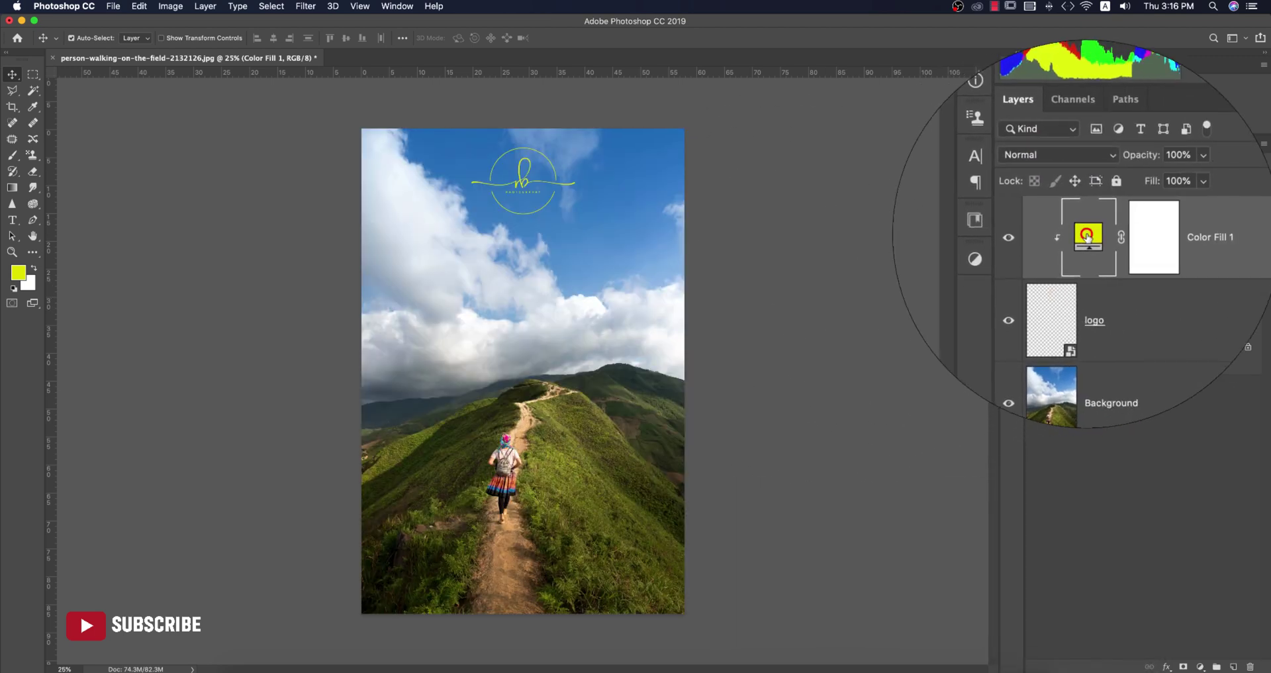
Change the Color Fill 1 colour to white
double_click(1088, 235)
drag(854, 404, 809, 227)
click(1104, 289)
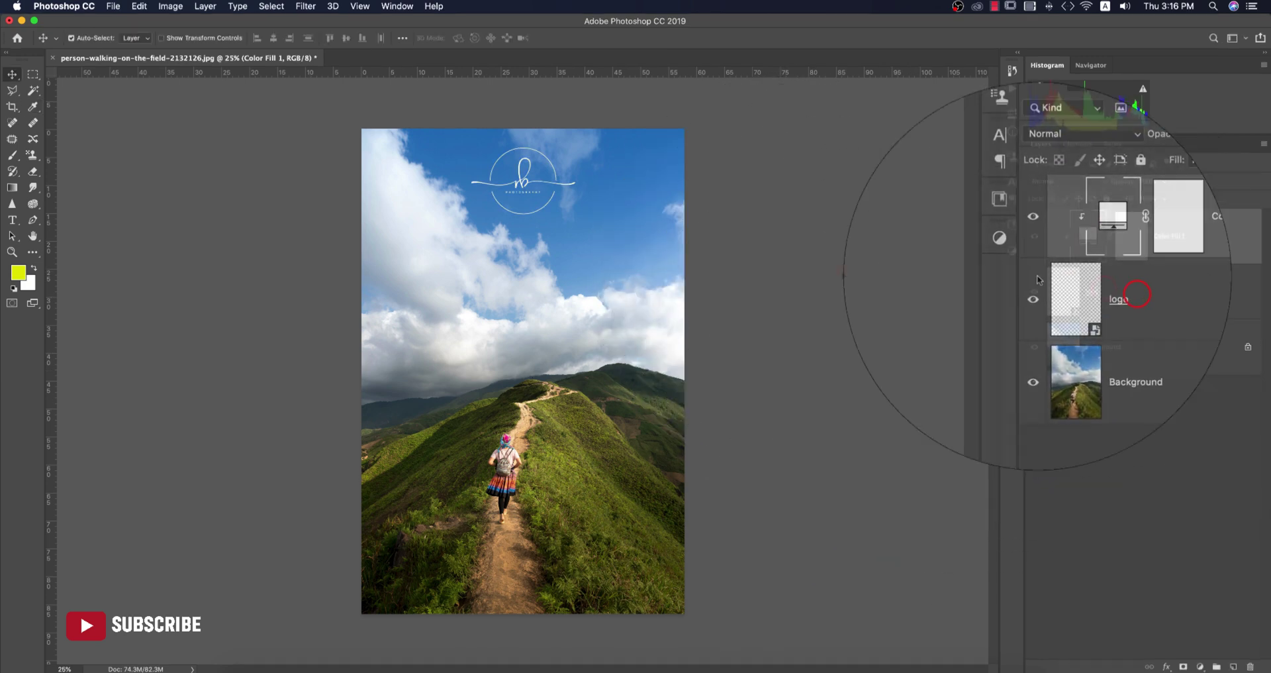
click(841, 271)
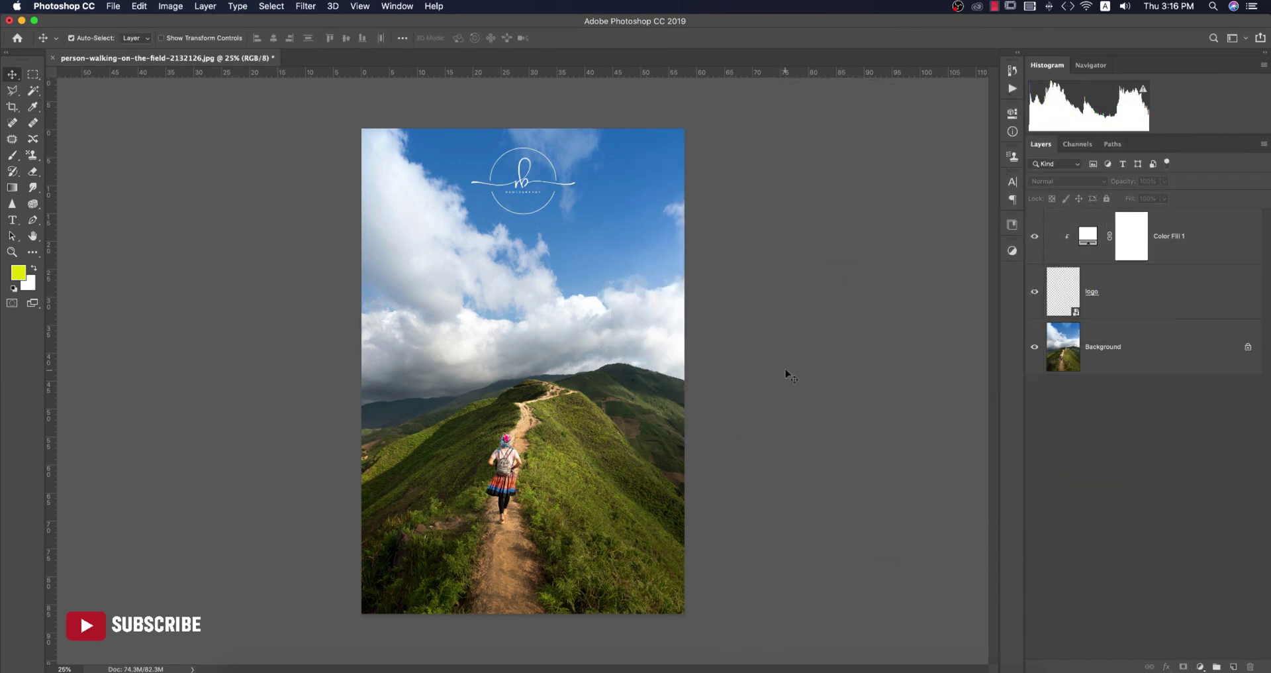